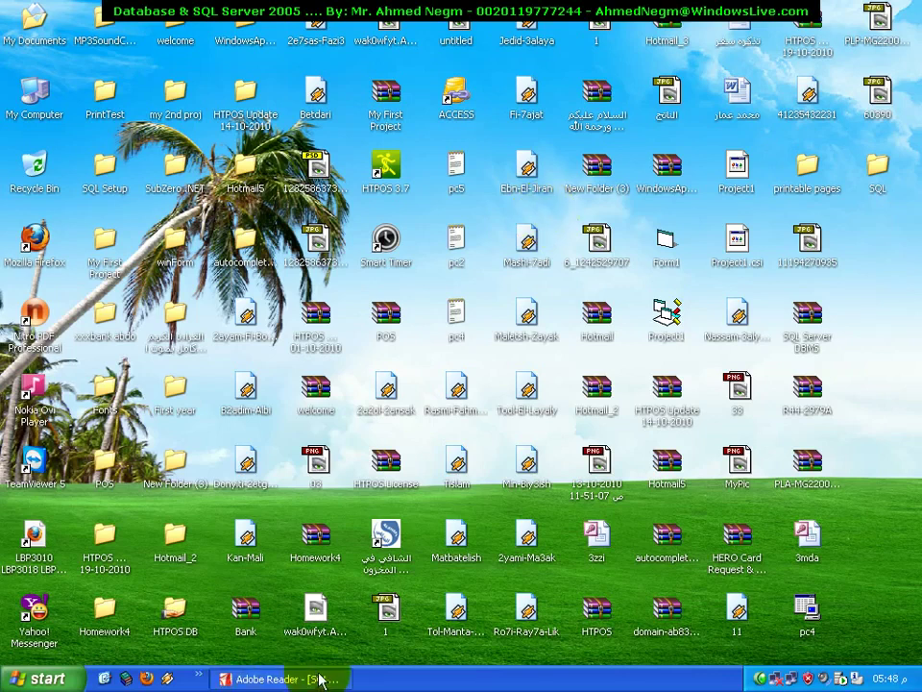
Bring up SQL.pdf in a maximized Adobe Reader window and read the SQL definition and history sections on page 2
right_click(322, 681)
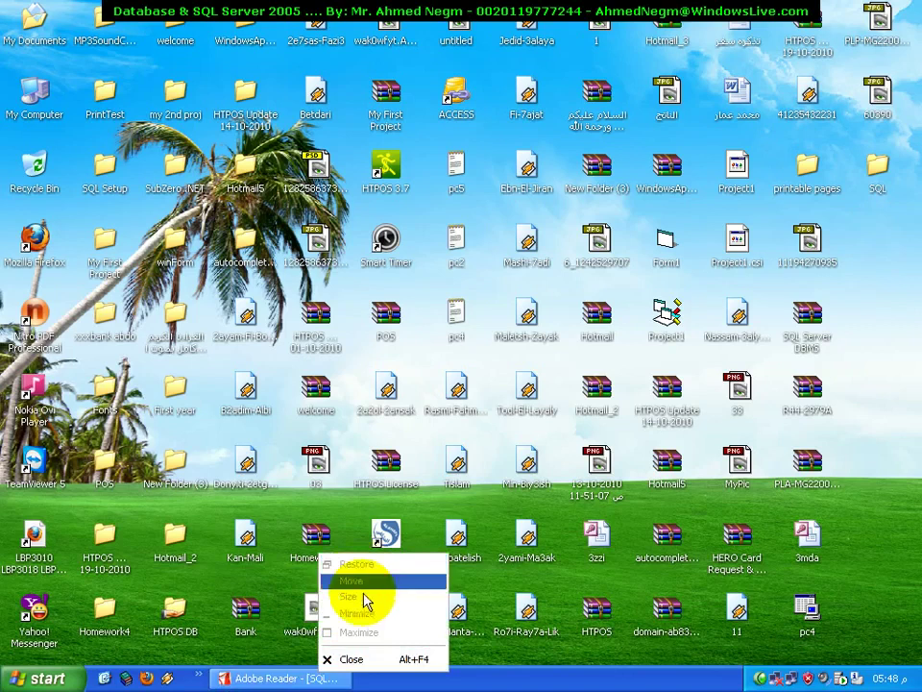
left_click(356, 597)
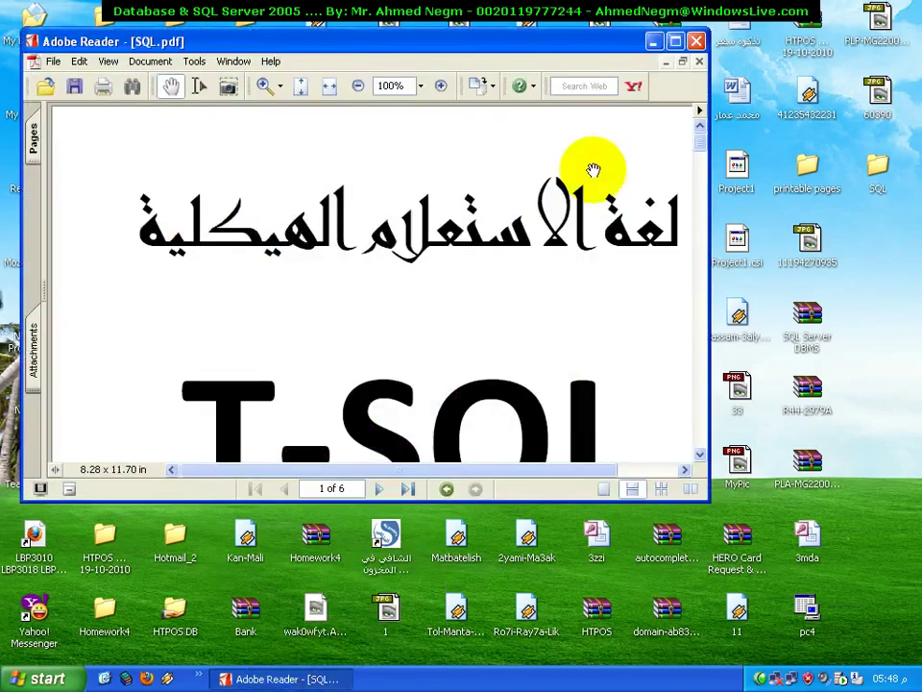
left_click(674, 42)
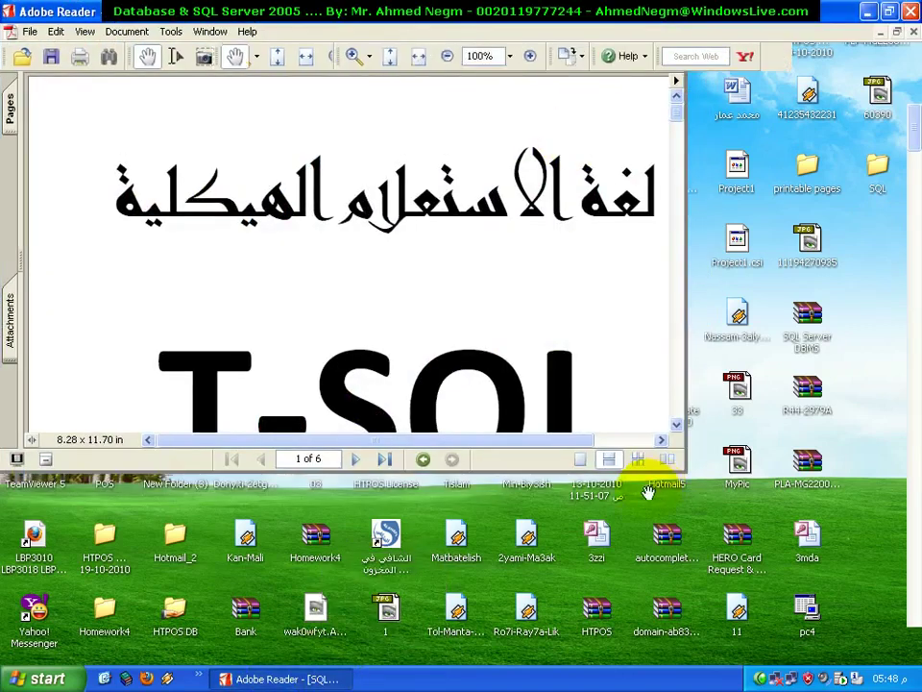
scroll(665, 418, "down", 15)
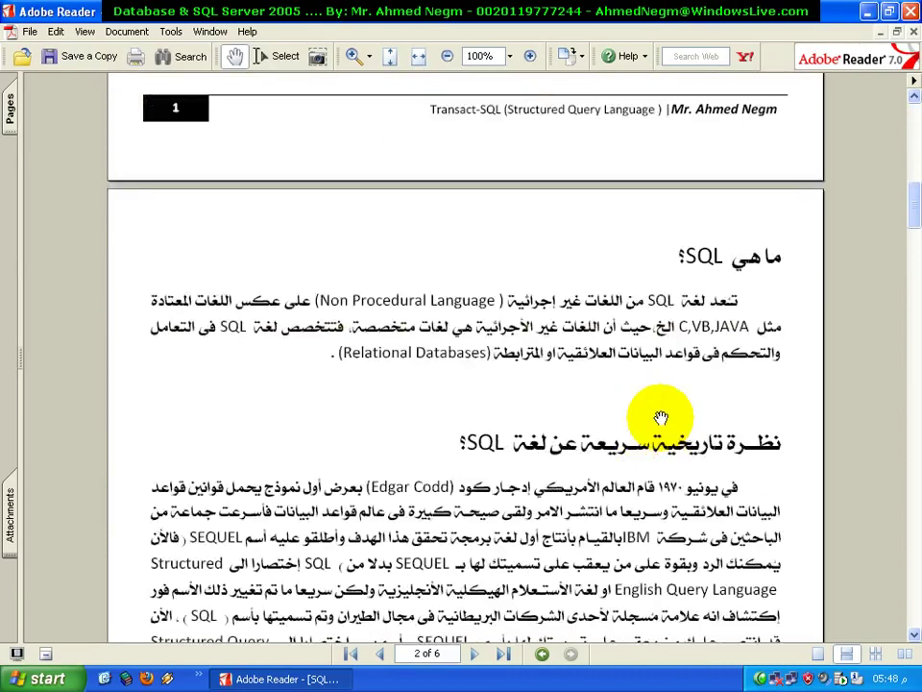
scroll(661, 418, "down", 3)
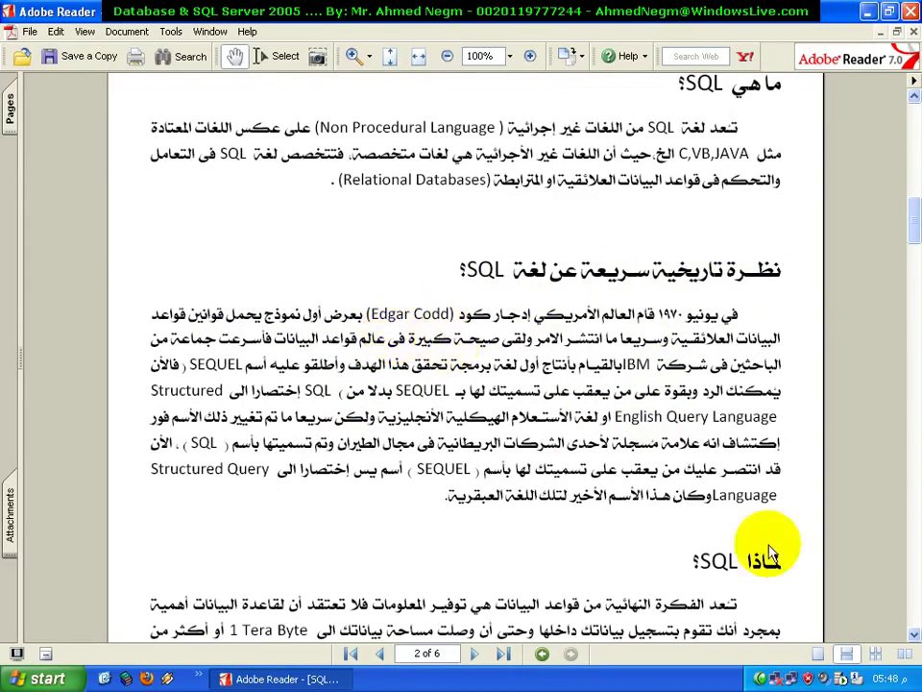
Minimize the PDF document and launch SQL Server Management Studio
left_click(288, 679)
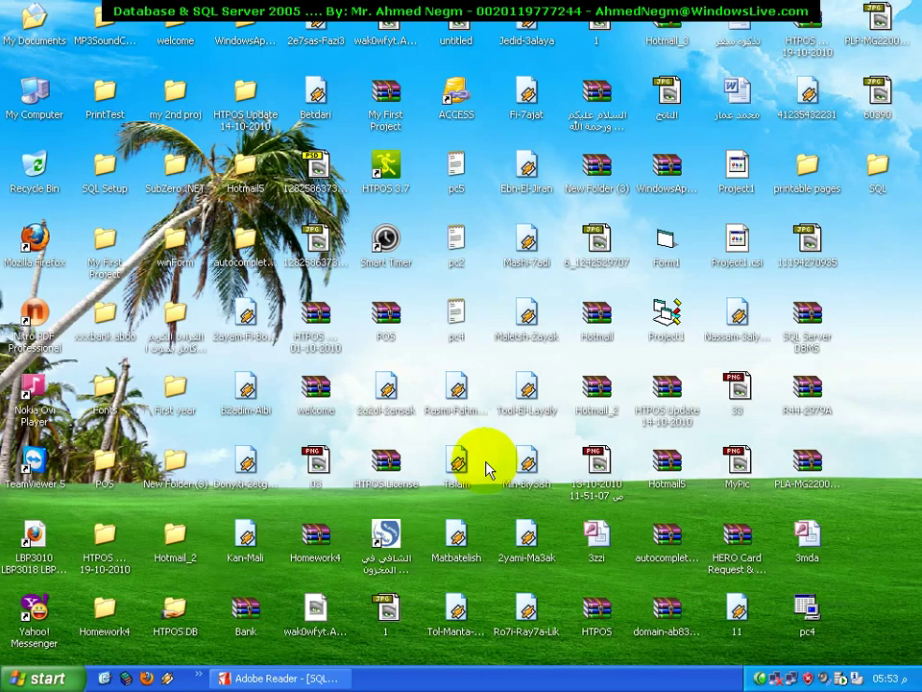
left_click(58, 678)
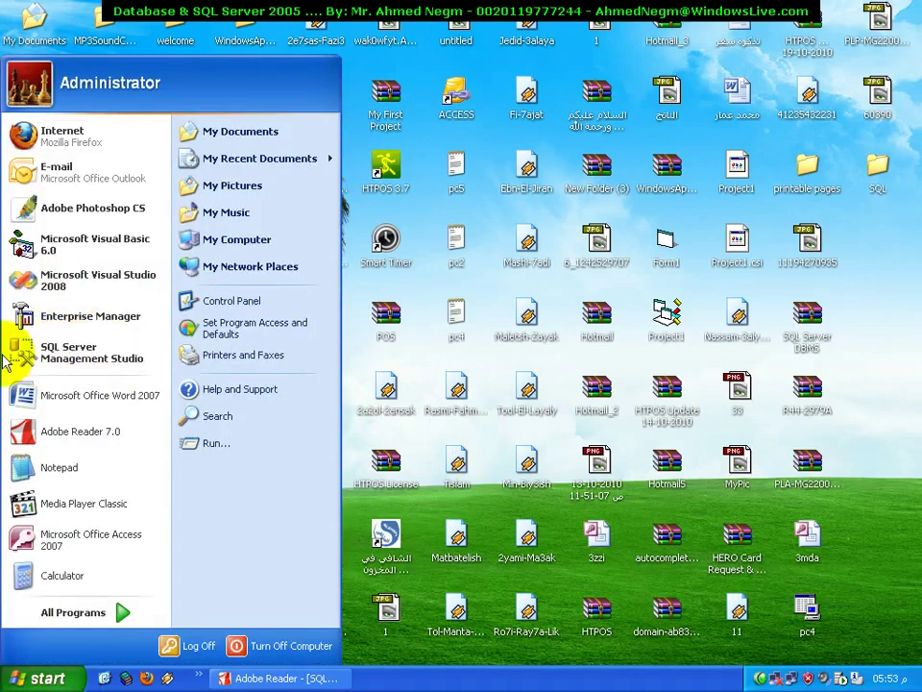
left_click(139, 355)
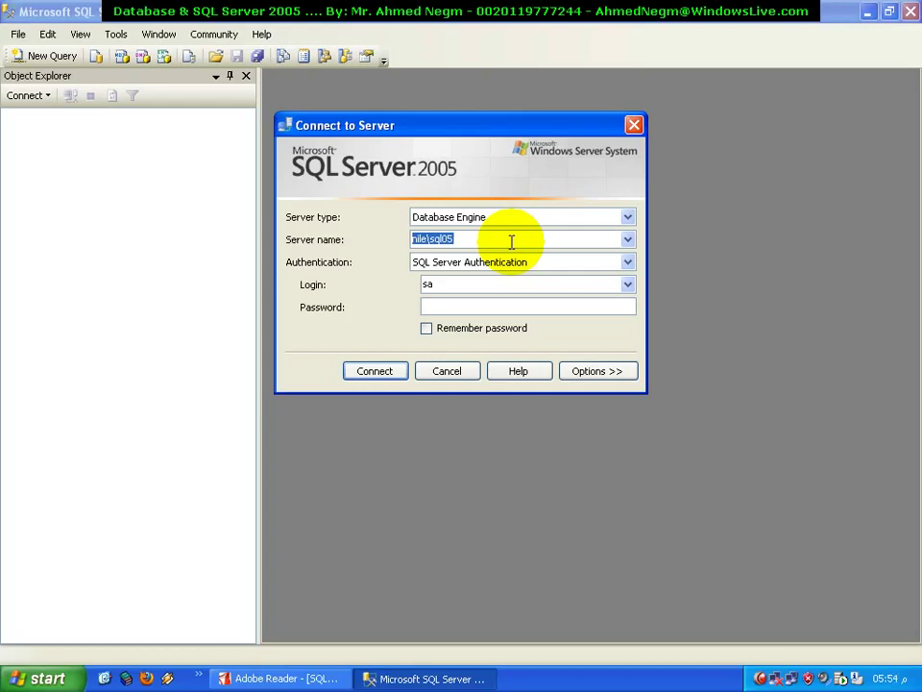
left_click(30, 676)
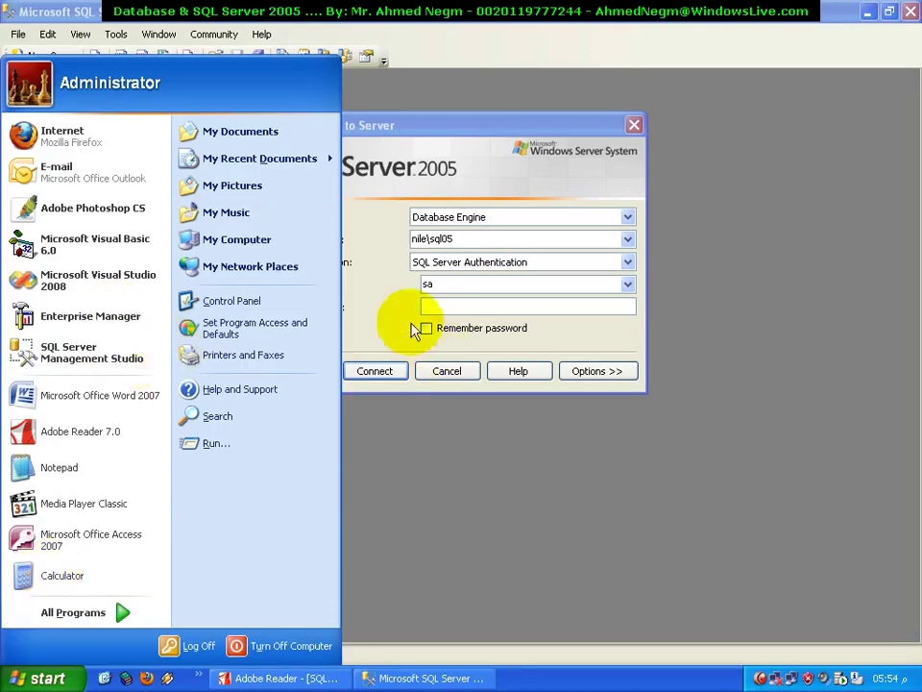
left_click(399, 293)
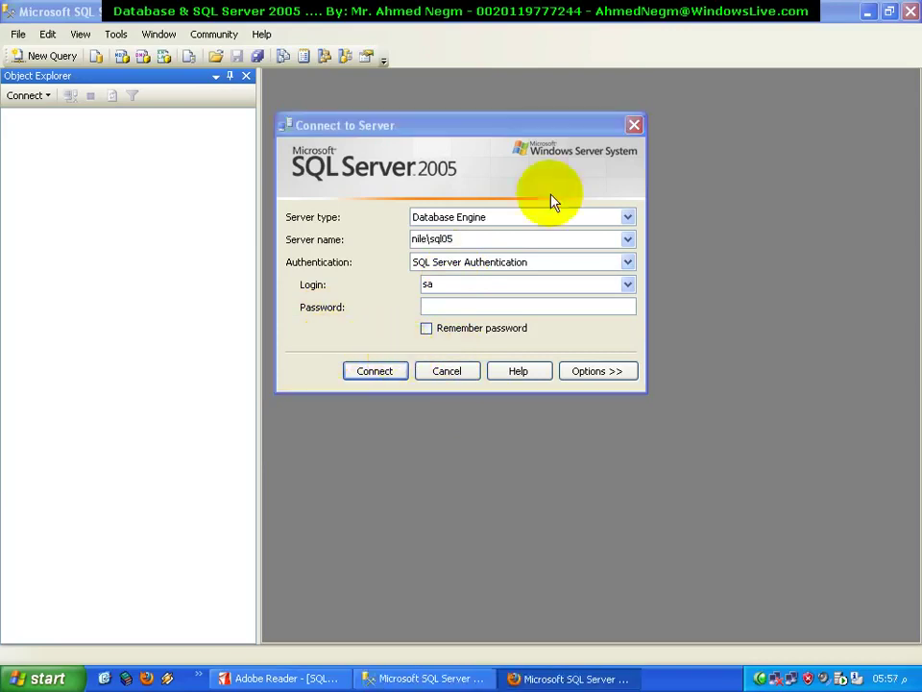
Switch to Firefox and find the Scalability and Performance table on Microsoft's SQL Server 2005 Features Comparison page
left_click(588, 679)
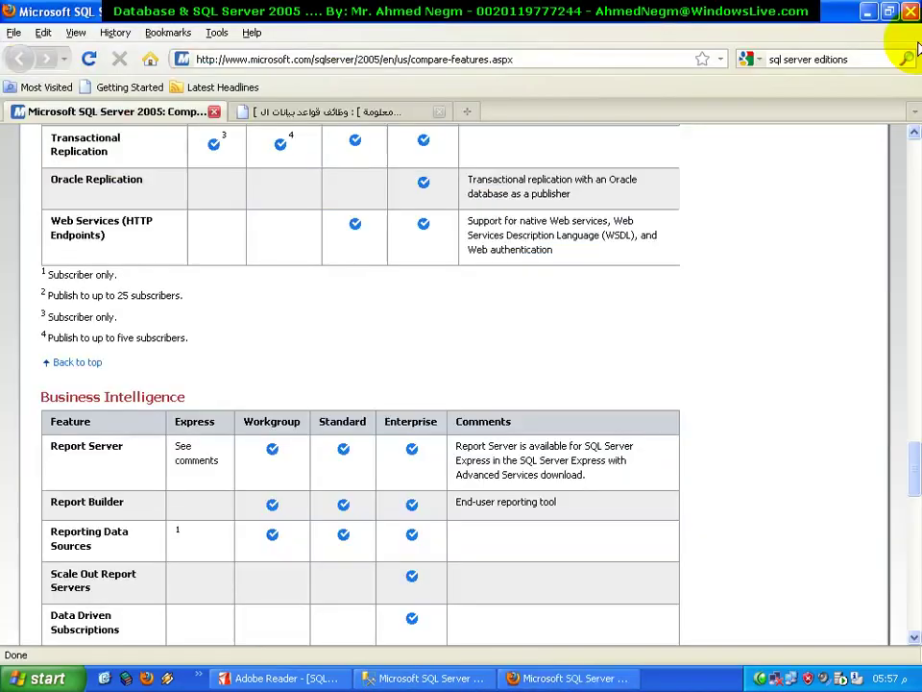
scroll(915, 117, "up", 15)
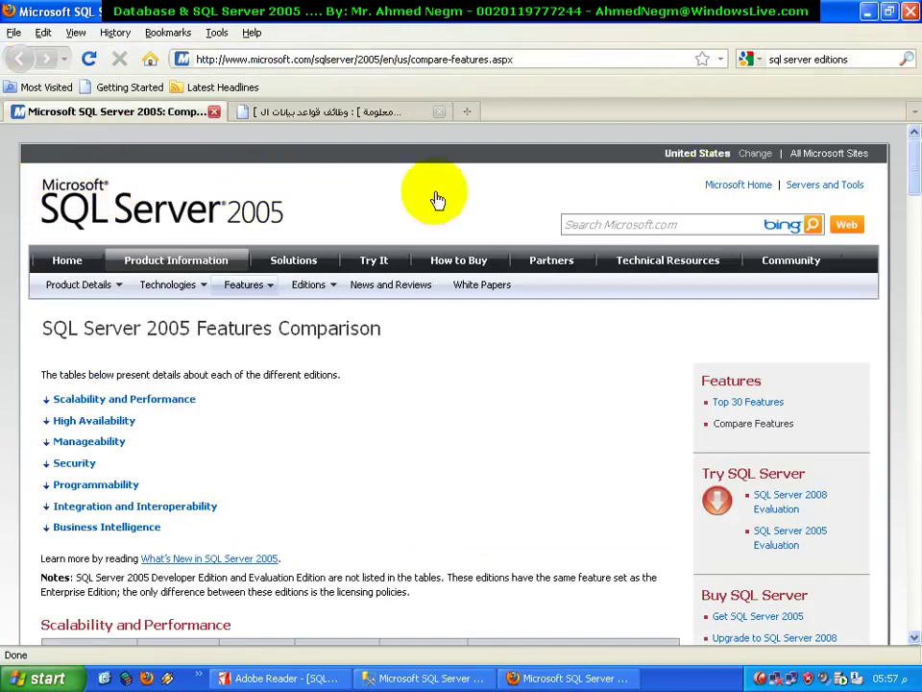
left_click_drag(287, 60, 237, 58)
double_click(271, 58)
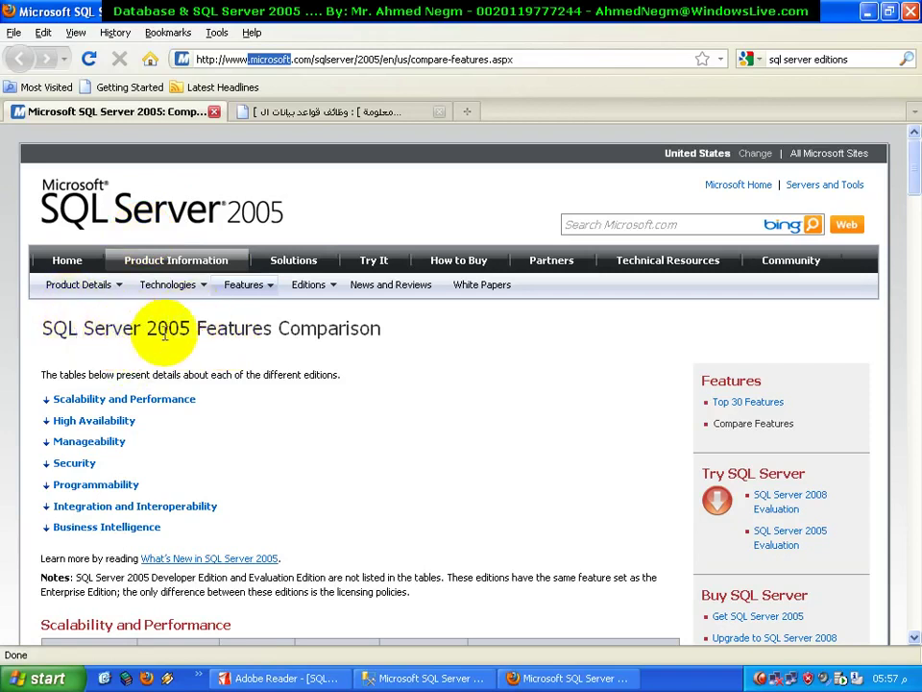
scroll(415, 379, "down", 6)
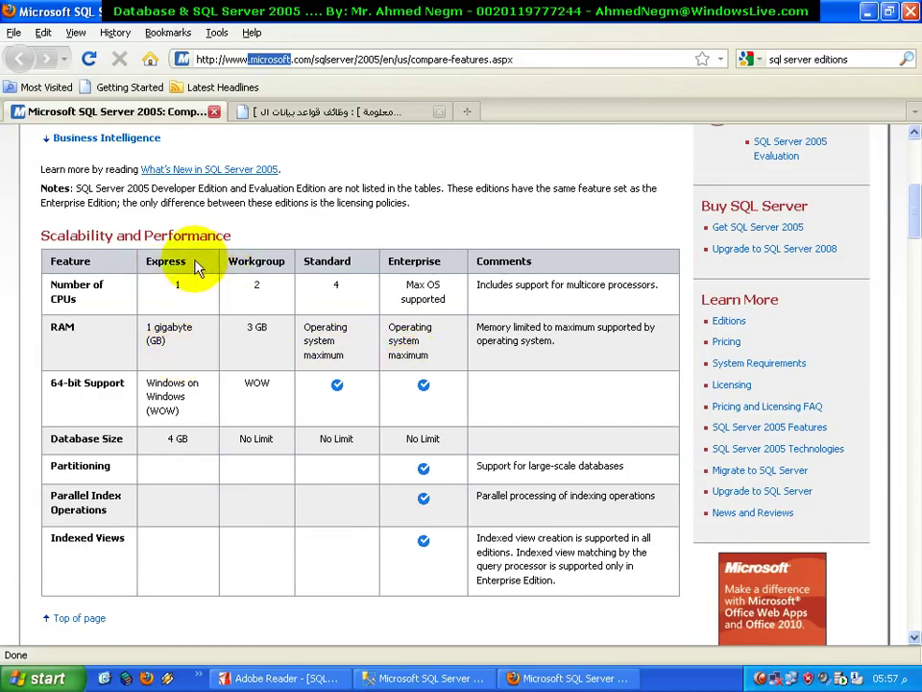
Review the Express, Standard and Enterprise edition columns and the Scalability and Performance heading by highlighting their names
left_click_drag(190, 261, 148, 261)
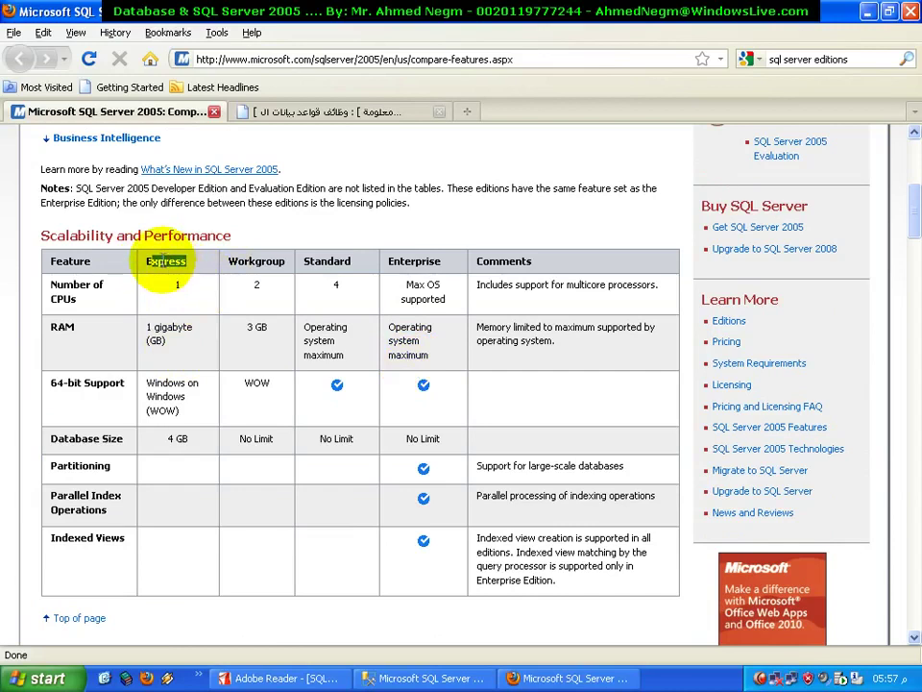
left_click(178, 265)
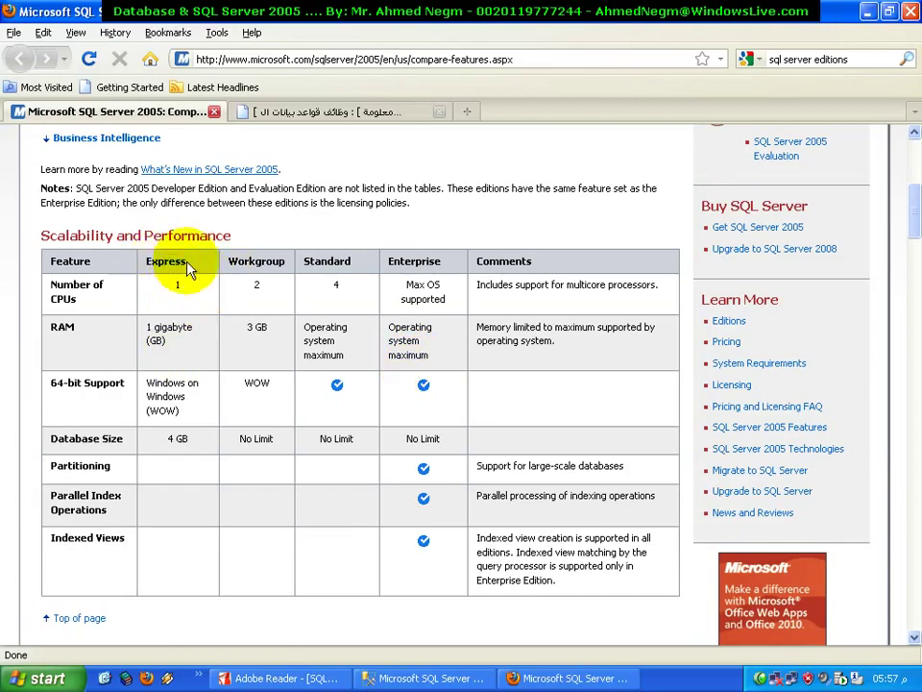
double_click(330, 264)
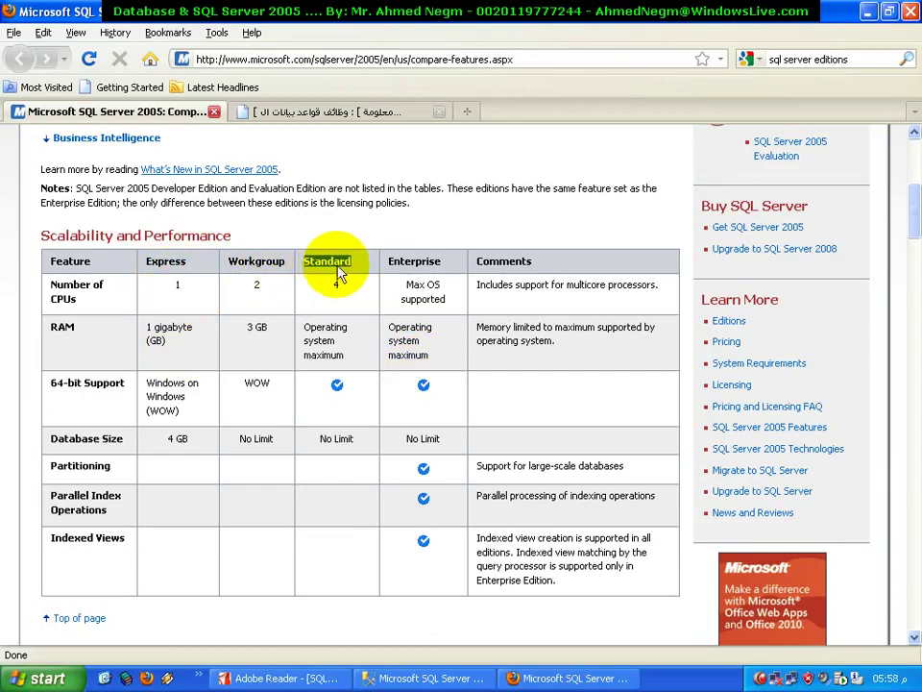
double_click(409, 260)
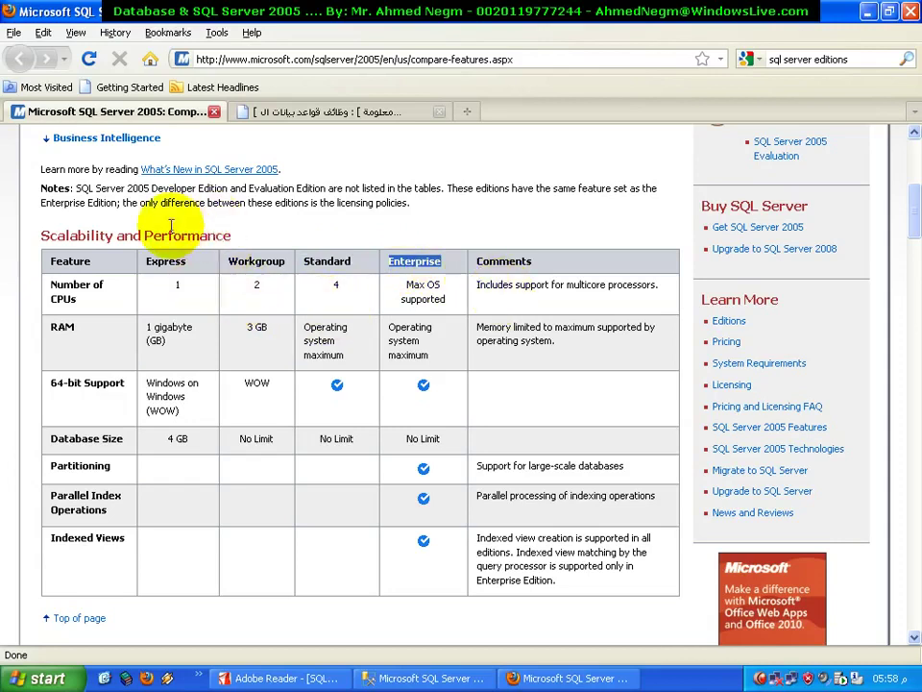
left_click_drag(154, 236, 242, 240)
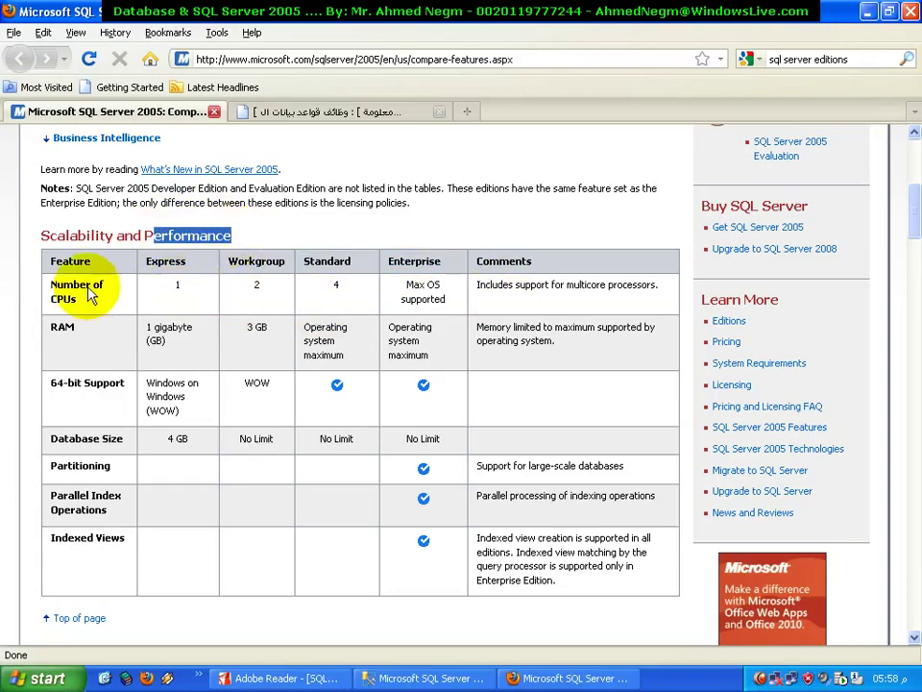
Compare the number of CPUs supported by the Express, Workgroup, Standard and Enterprise editions
left_click_drag(77, 300, 30, 300)
left_click(52, 299)
double_click(58, 299)
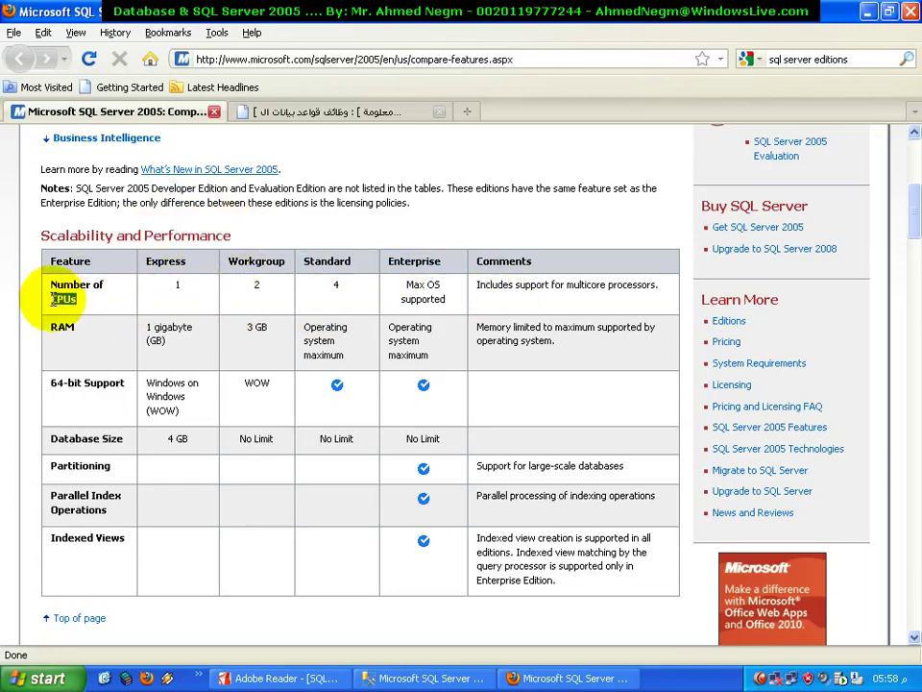
double_click(177, 289)
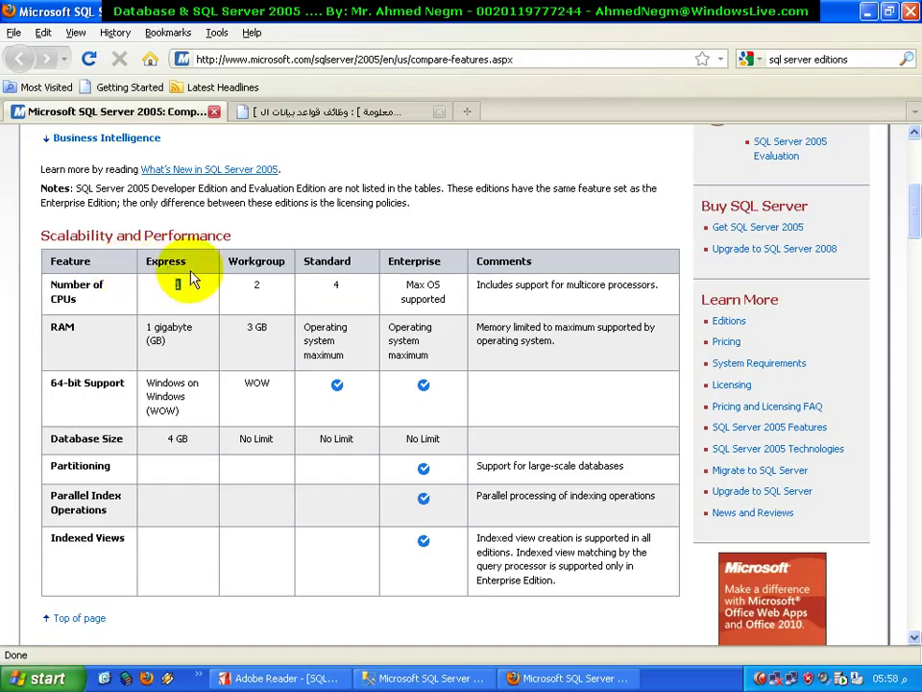
double_click(266, 288)
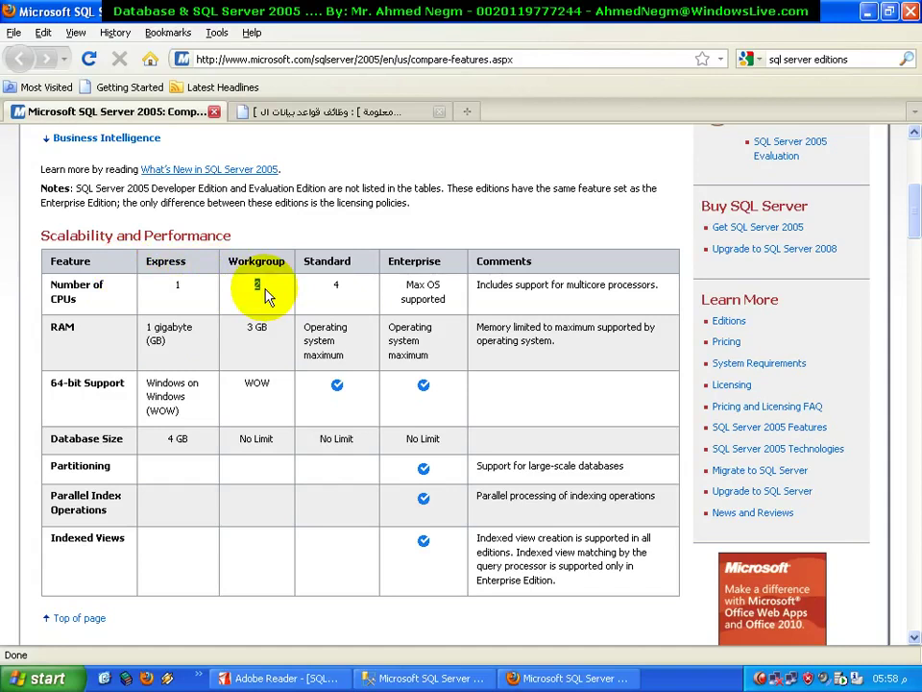
left_click(354, 292)
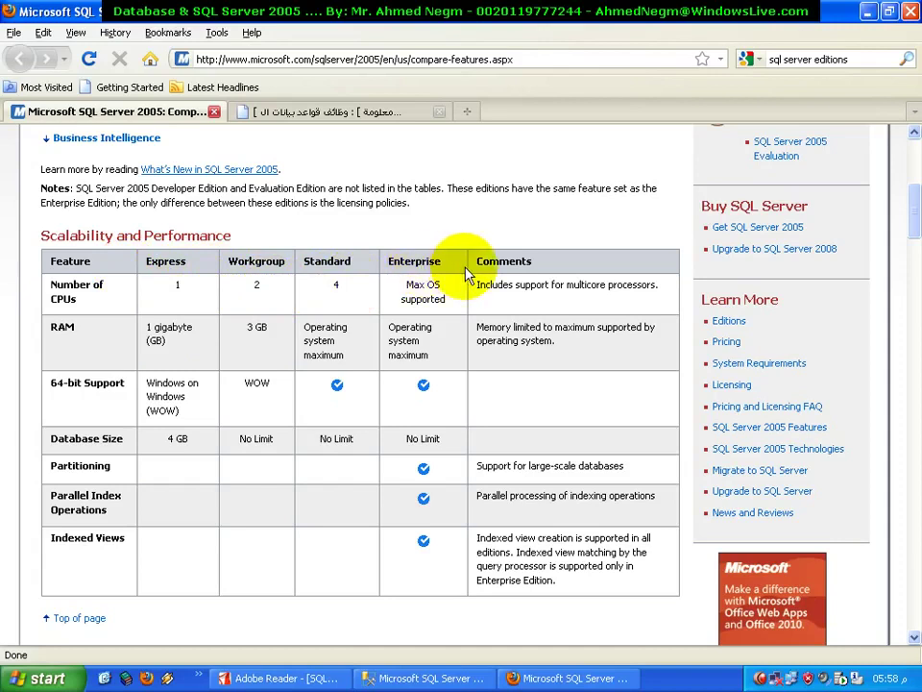
left_click_drag(445, 300, 424, 291)
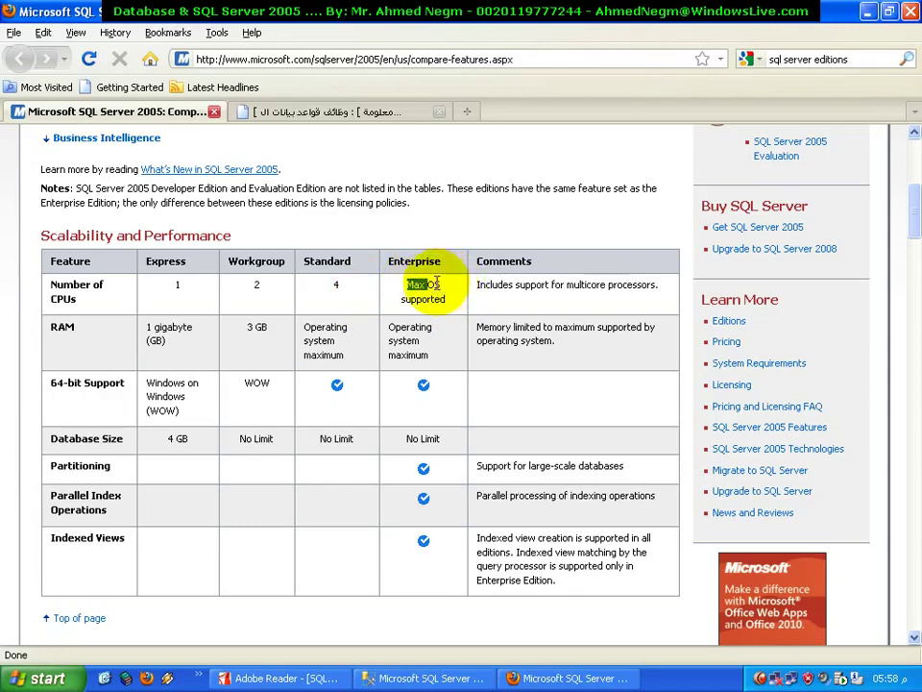
left_click_drag(205, 294, 408, 278)
left_click(408, 281)
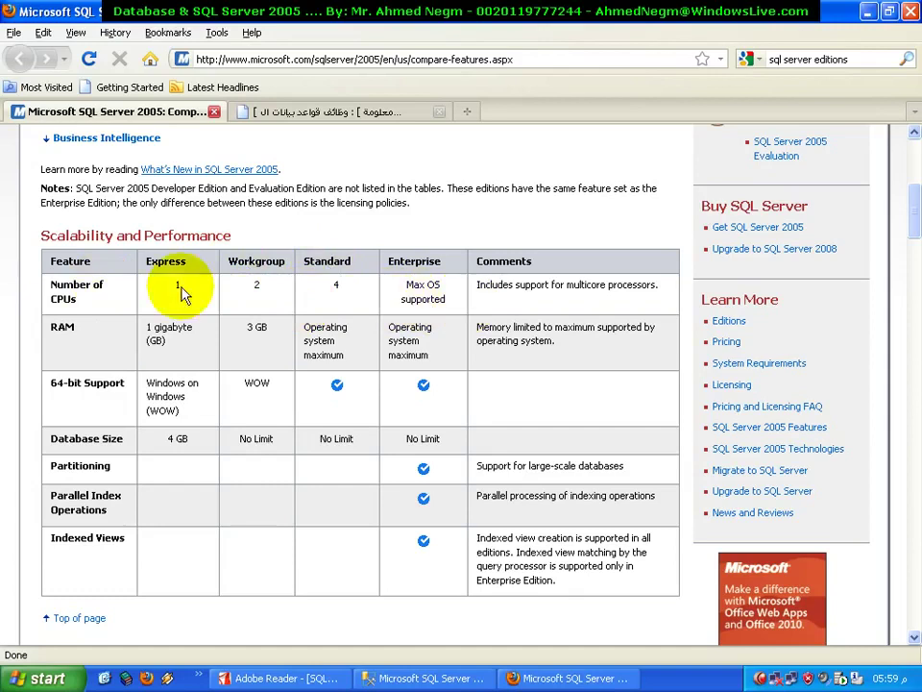
double_click(426, 258)
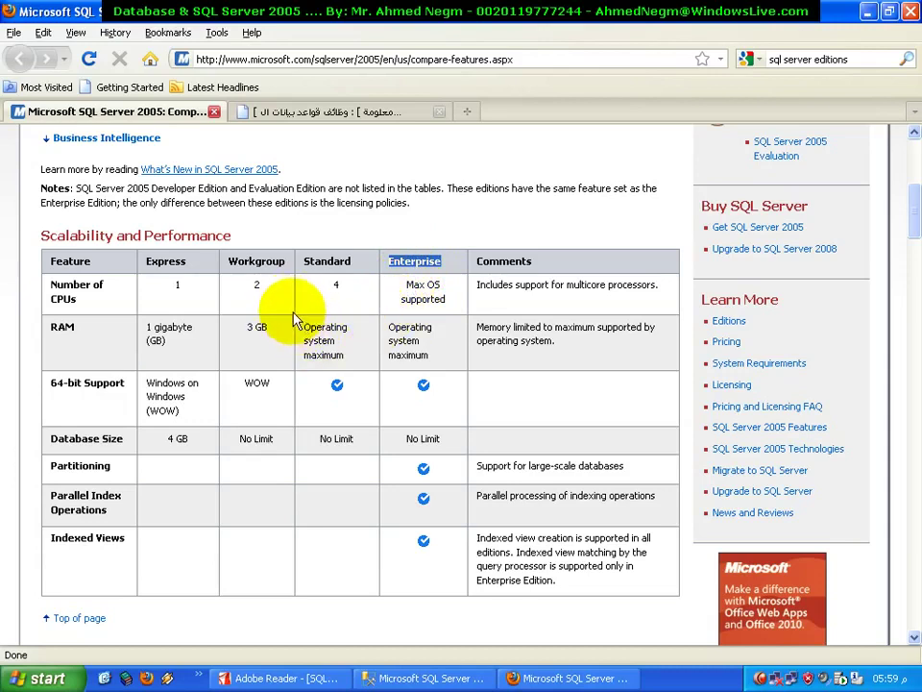
double_click(423, 261)
left_click(423, 293)
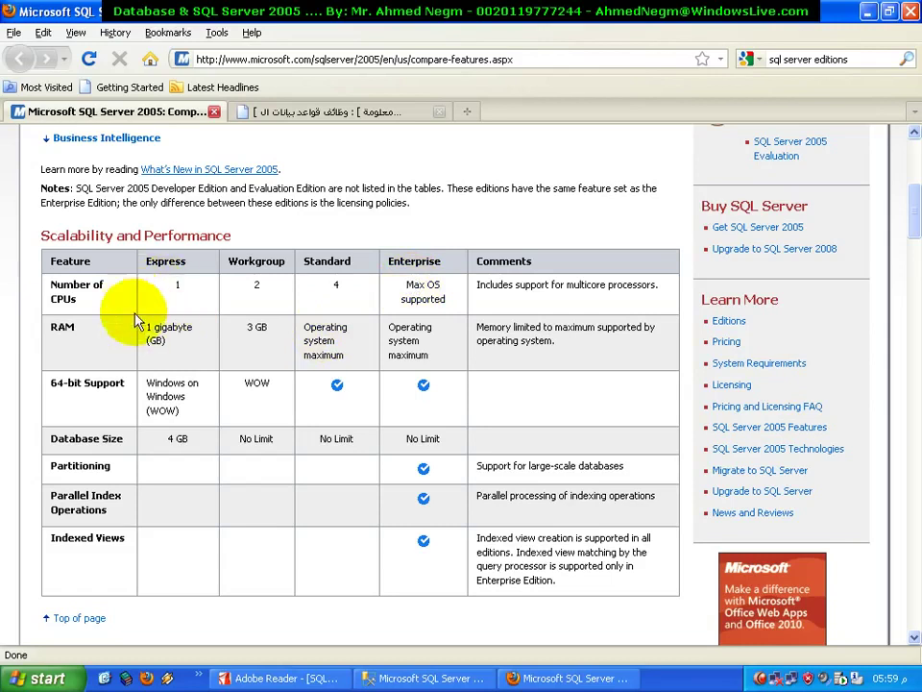
Compare the RAM limits of the editions, highlighting the Express and Workgroup values
scroll(72, 317, "down", 2)
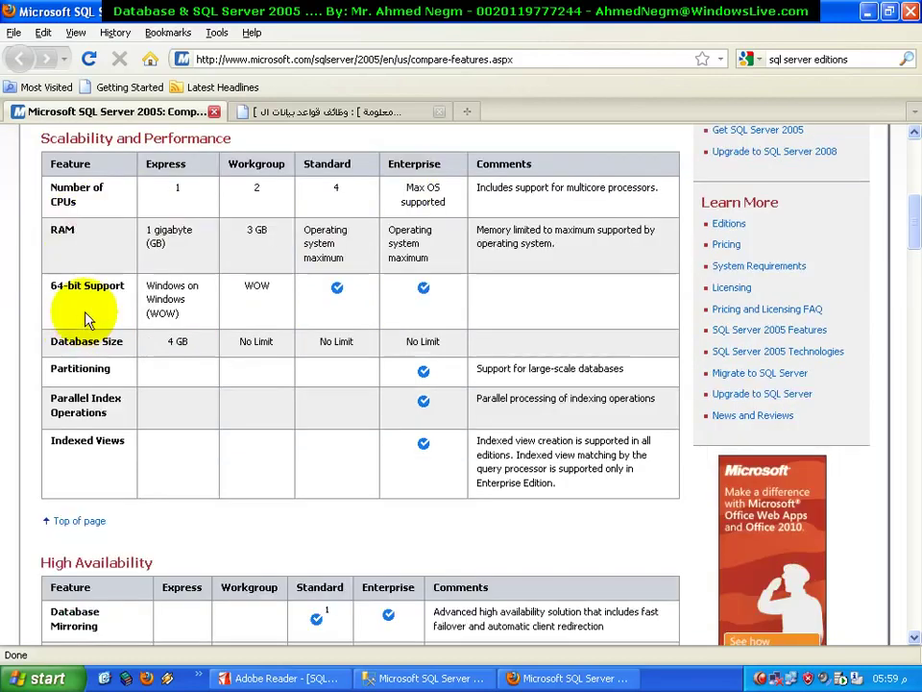
left_click_drag(165, 233, 192, 231)
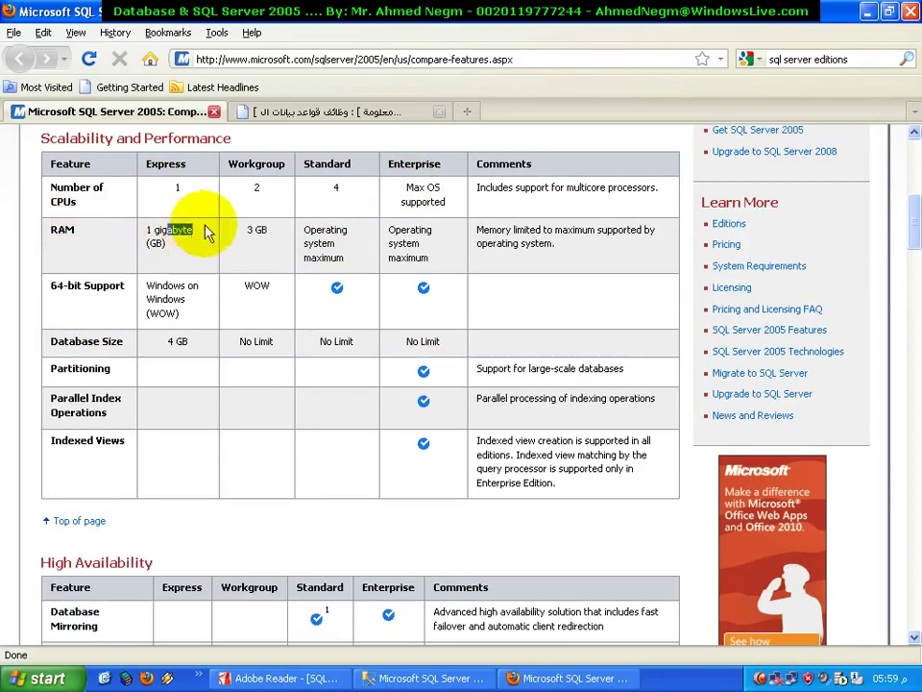
left_click_drag(257, 231, 272, 238)
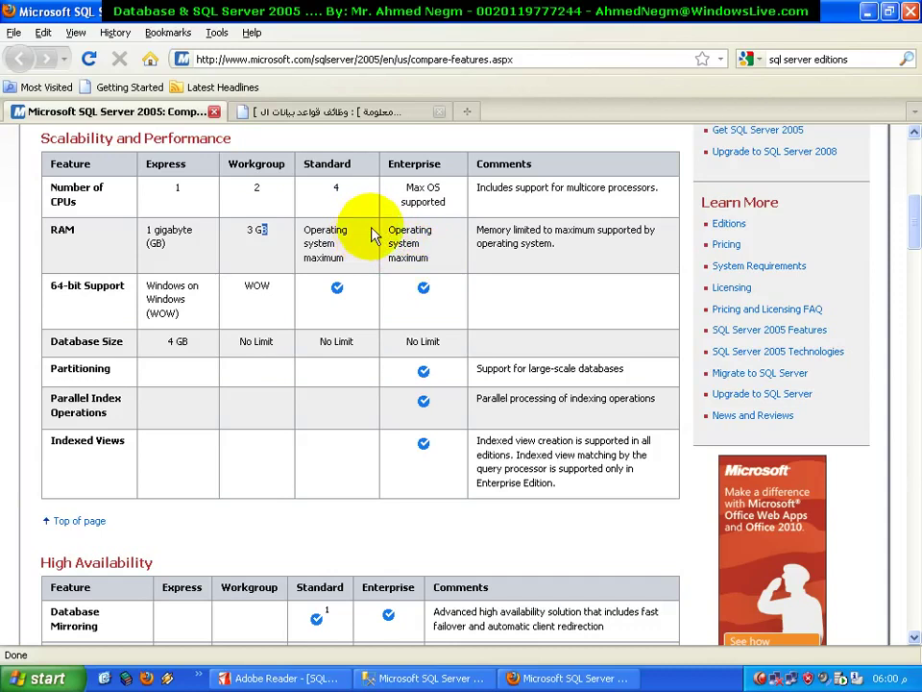
Compare the maximum database size of the editions, highlighting the Express limit
scroll(319, 216, "down", 2)
left_click_drag(189, 244, 125, 262)
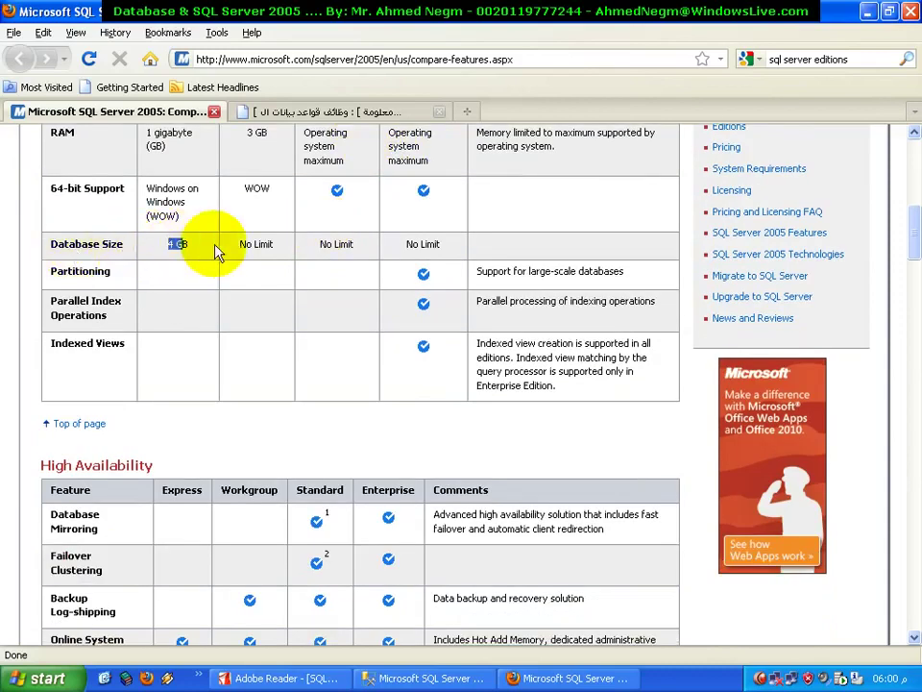
scroll(189, 247, "up", 2)
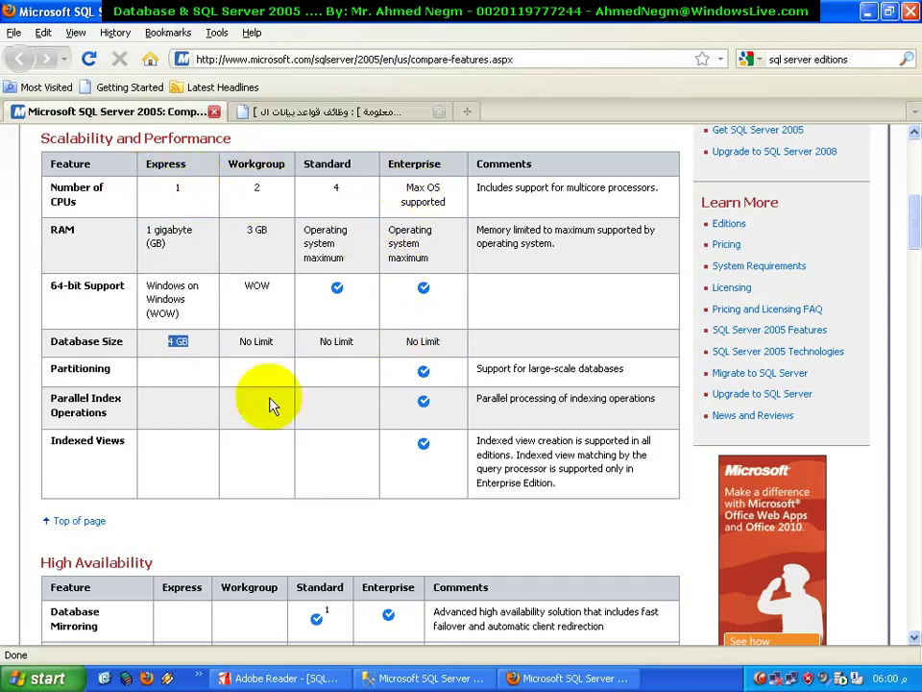
left_click(256, 344)
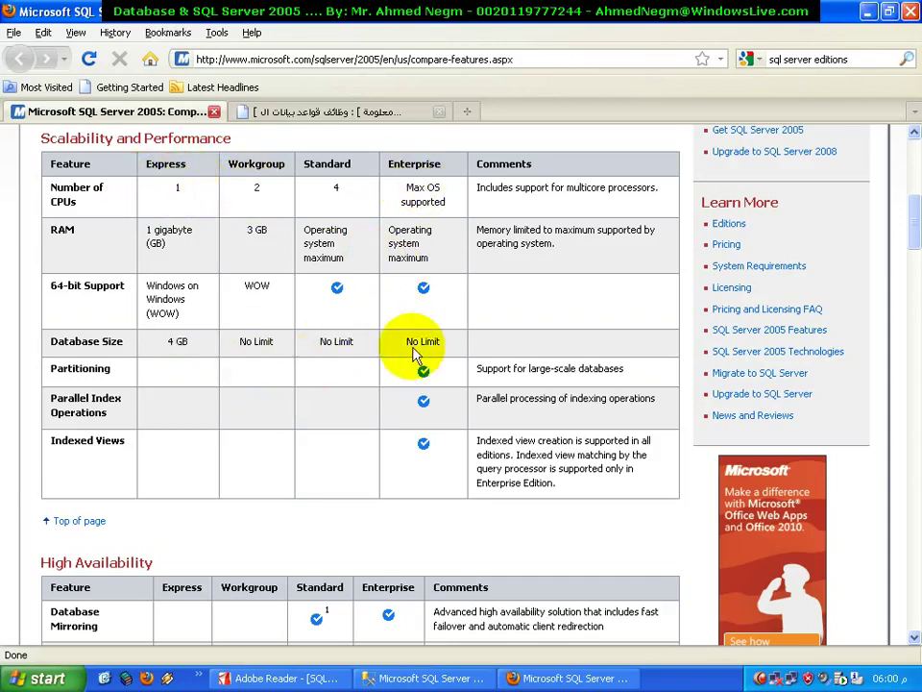
Recheck the Enterprise edition's CPU support and move on to the High Availability comparison table
left_click_drag(459, 205, 375, 206)
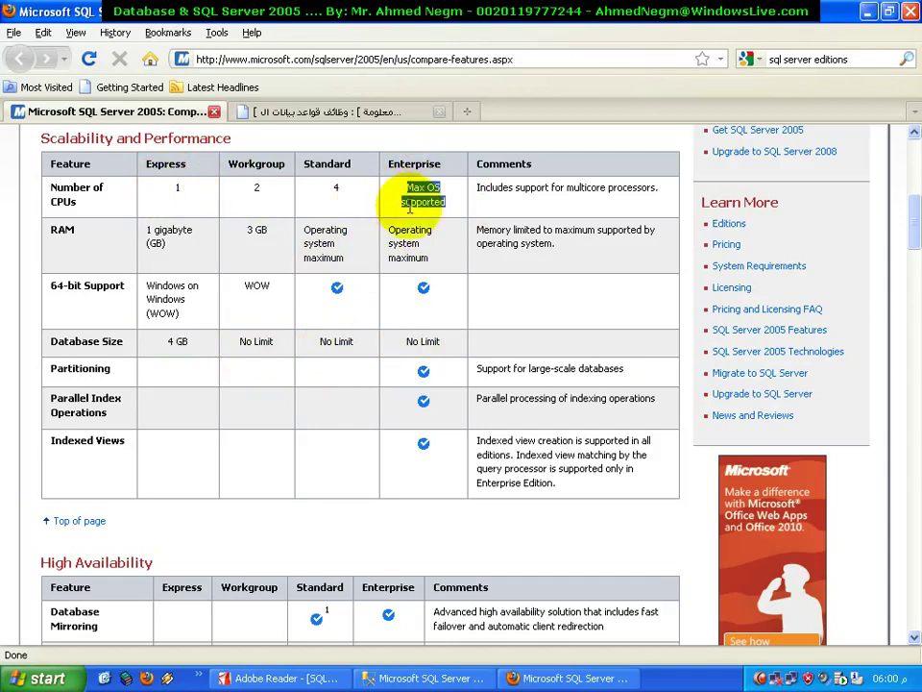
scroll(155, 268, "down", 8)
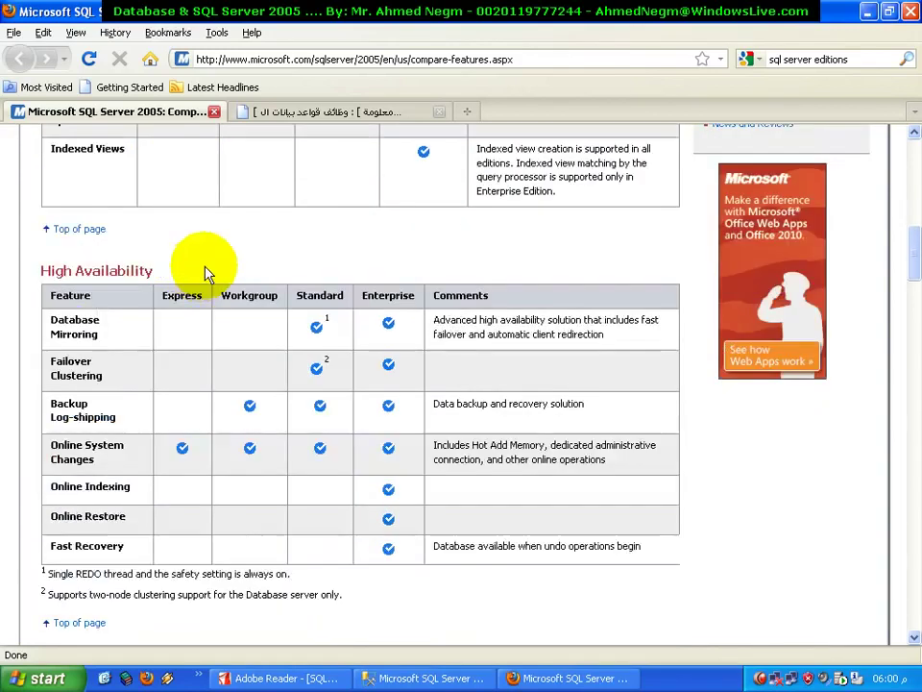
Review the Manageability, Programmability and Business Intelligence tables of the SQL Server 2005 edition comparison
scroll(209, 270, "down", 4)
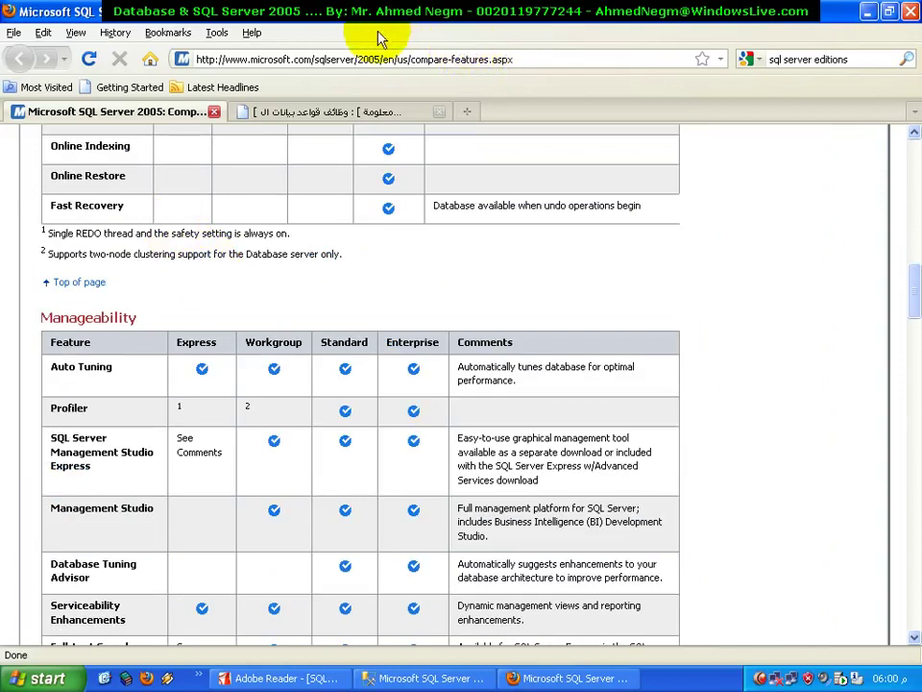
scroll(671, 340, "down", 12)
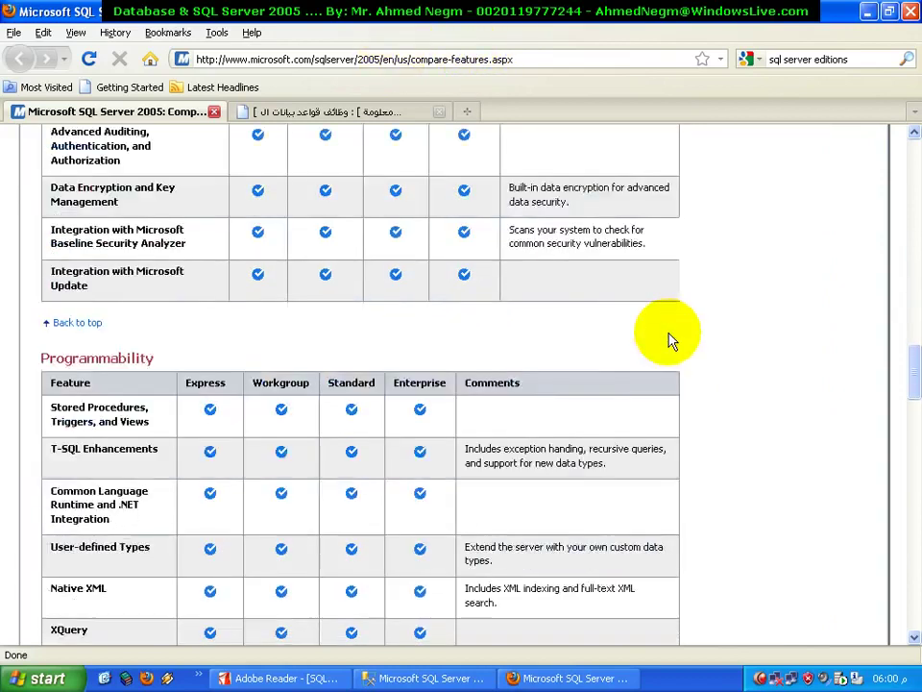
scroll(671, 340, "down", 15)
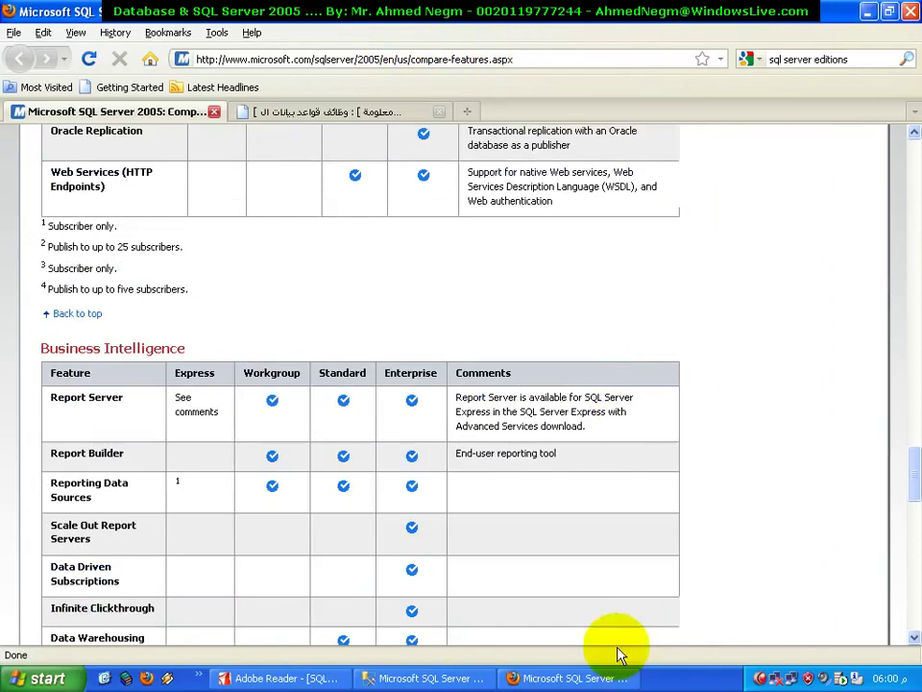
Open the SQL Setup folder from the desktop and maximize its window
left_click(389, 678)
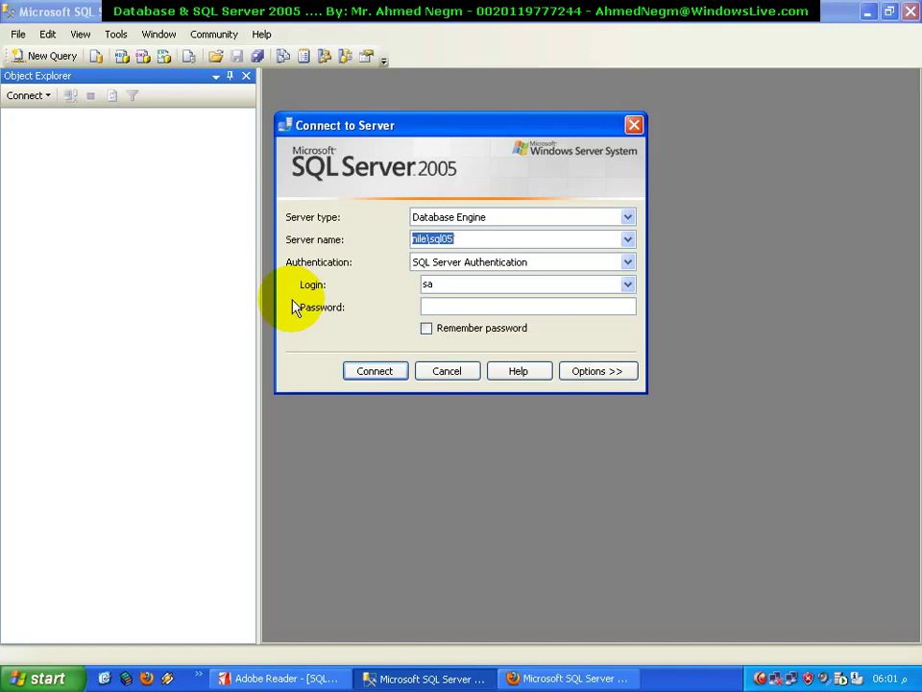
left_click(106, 679)
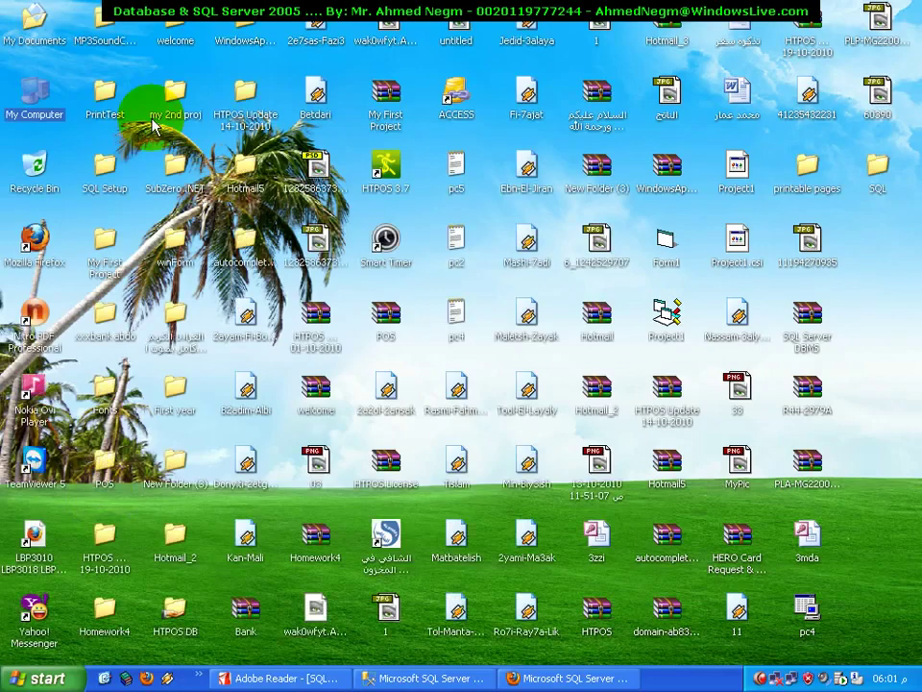
double_click(105, 171)
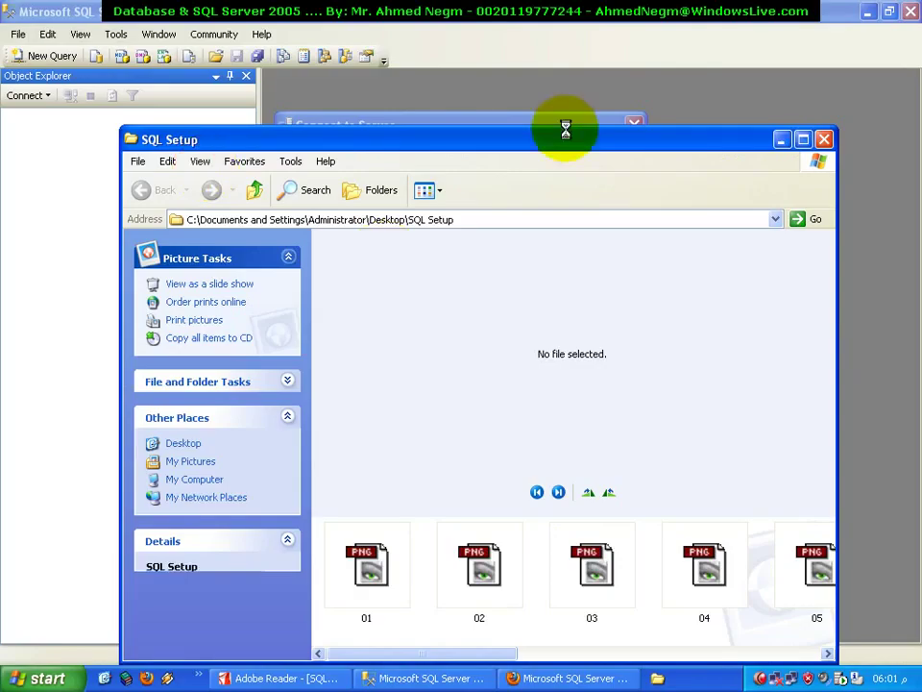
double_click(562, 141)
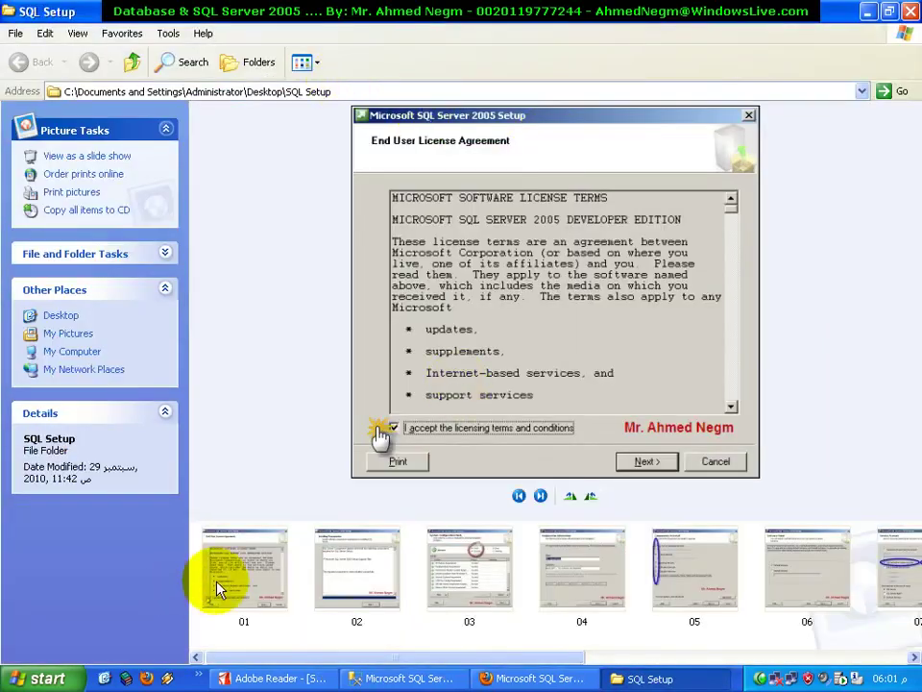
Preview the SQL Server 2005 installation screenshots 01, 04, 05 and 06 in the SQL Setup folder
left_click(220, 588)
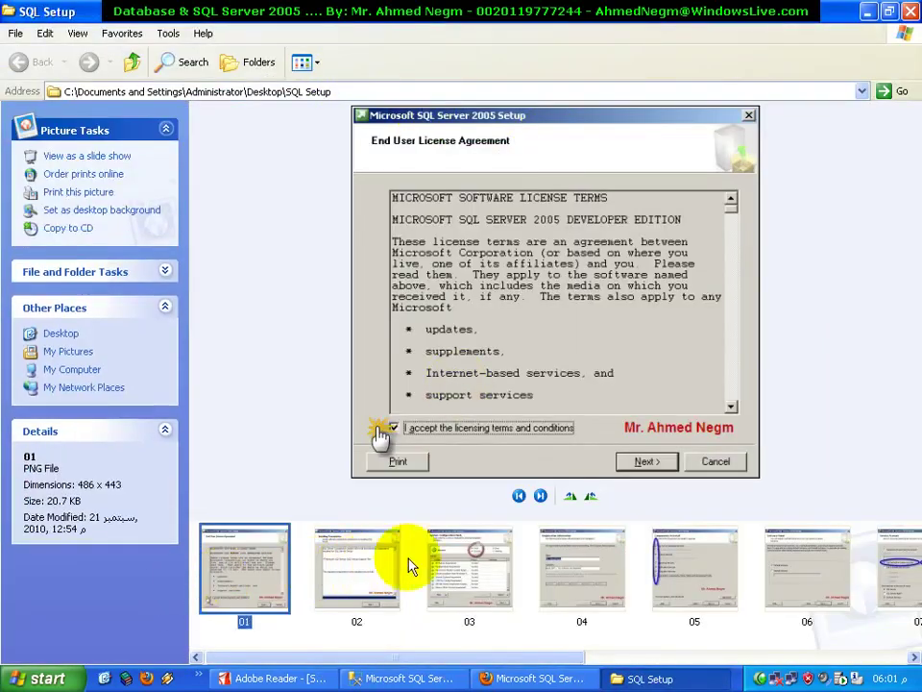
left_click(613, 551)
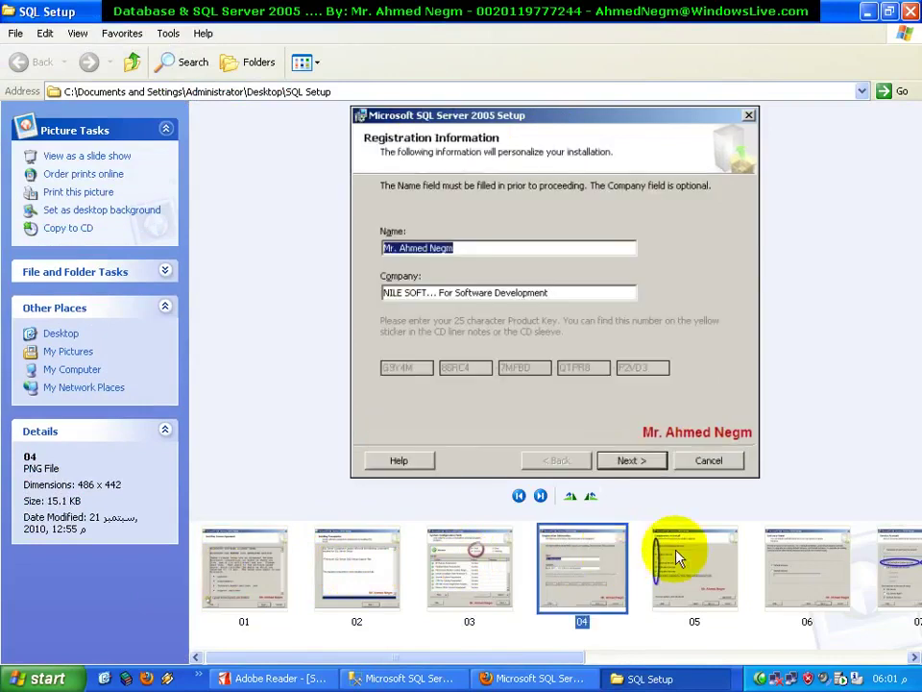
left_click(716, 552)
left_click(842, 565)
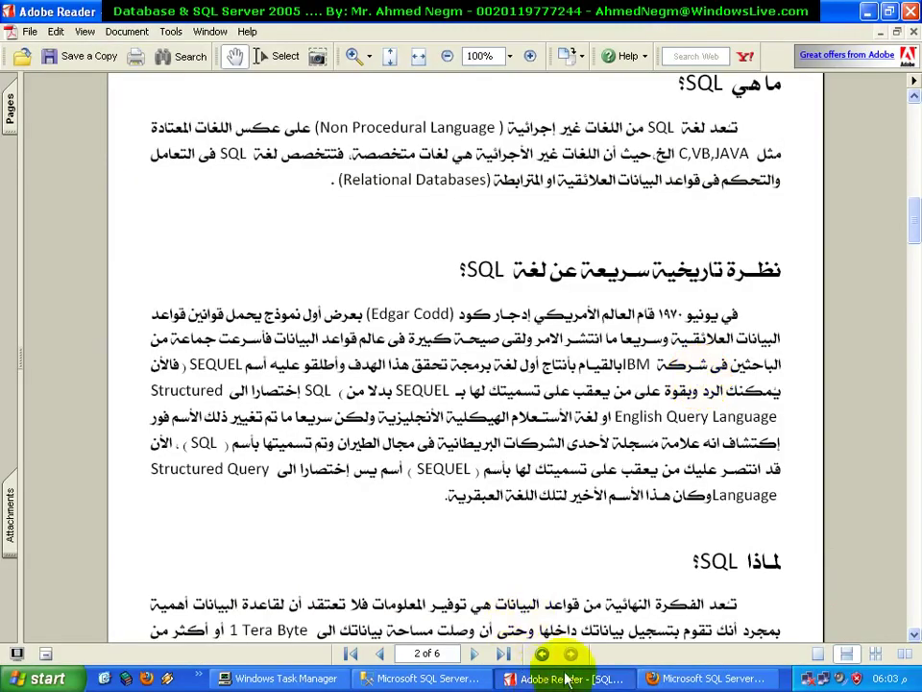
Launch Camtasia Studio 4 from the installed programs
left_click(567, 679)
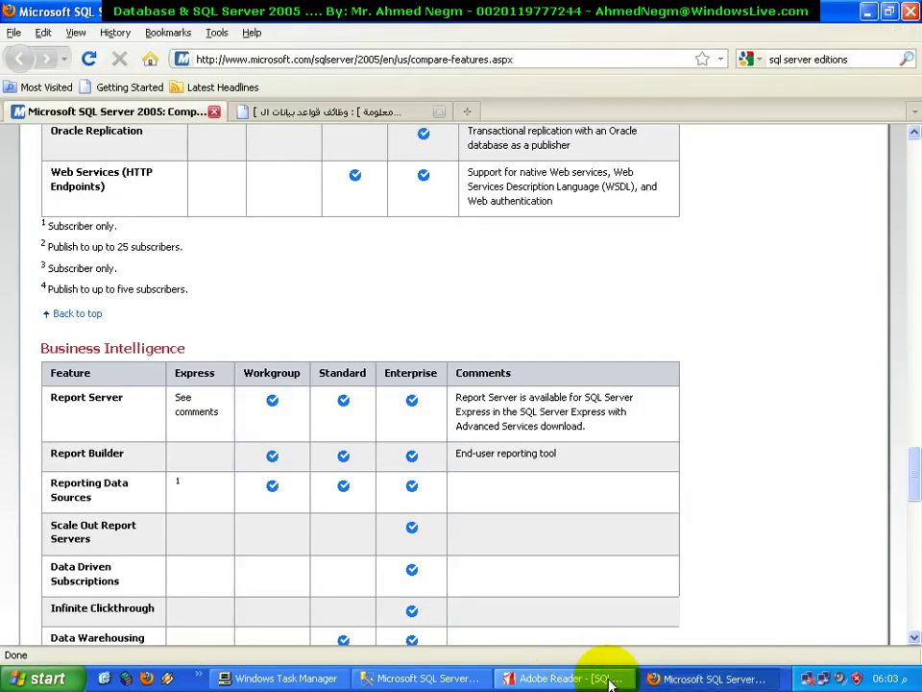
left_click(38, 679)
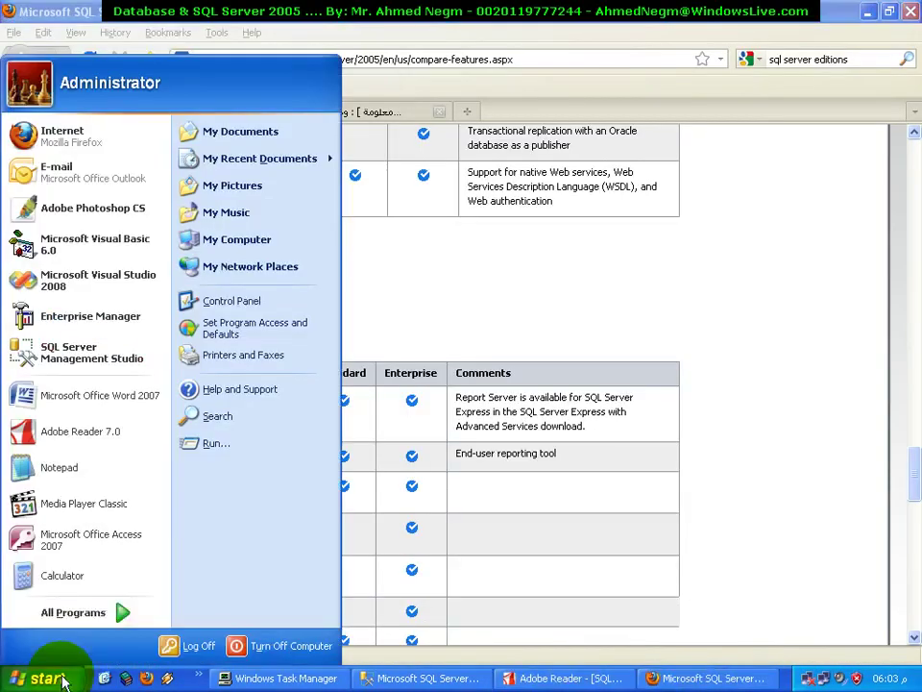
left_click(120, 627)
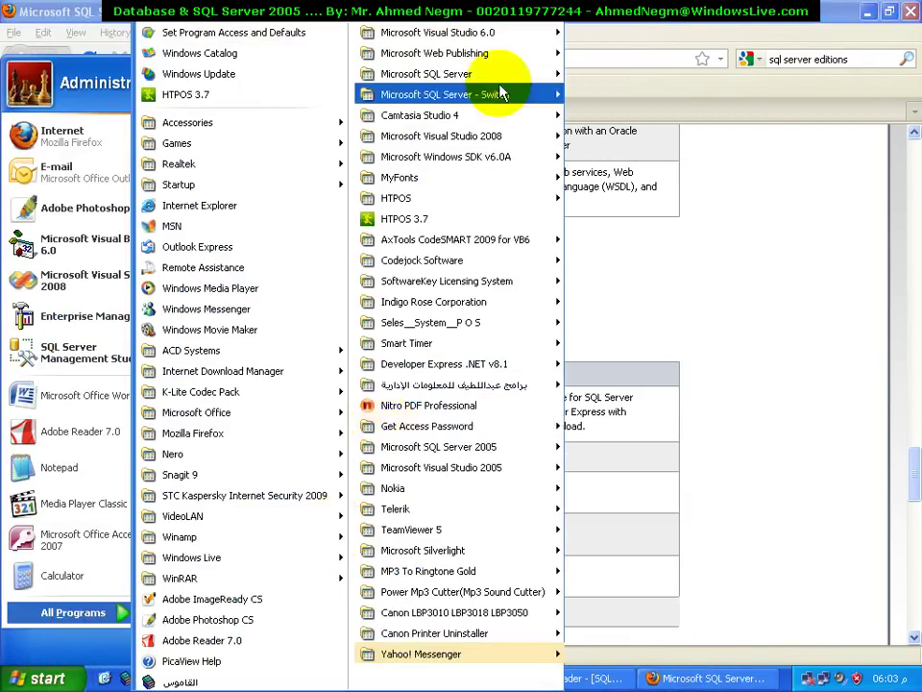
mouse_move(519, 93)
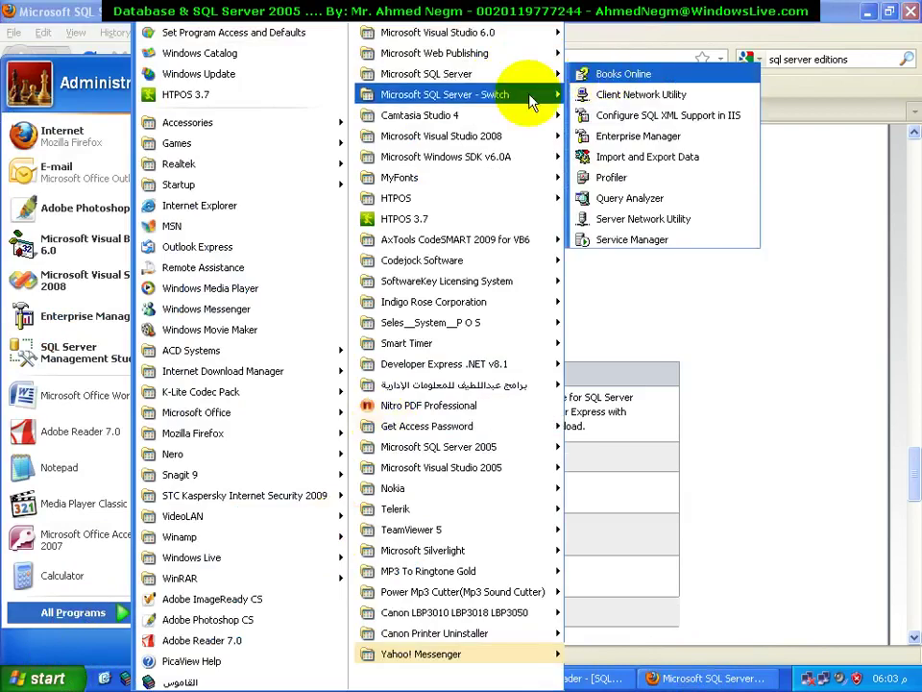
mouse_move(531, 115)
left_click(605, 142)
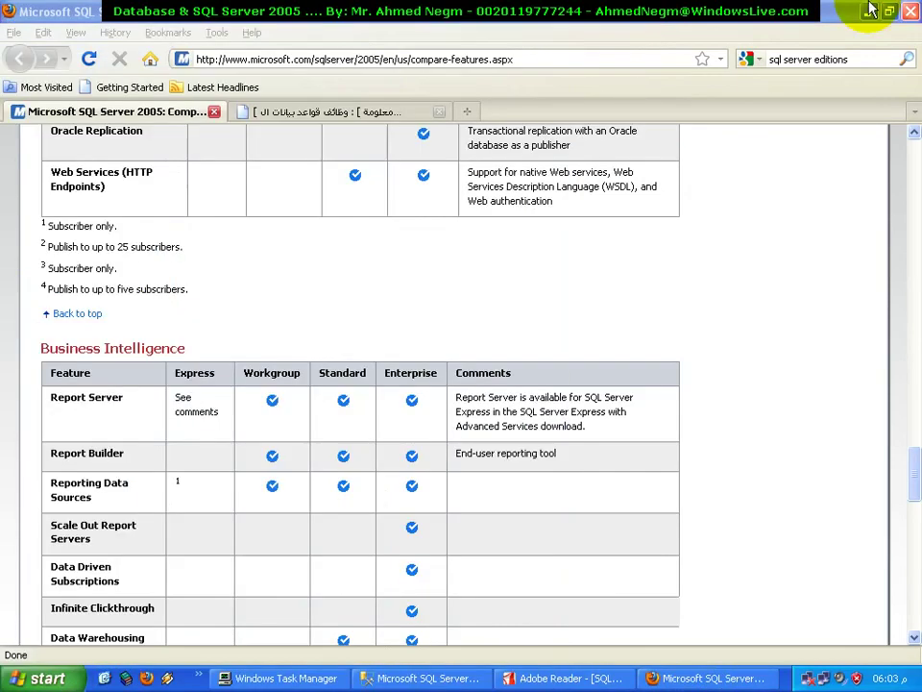
Dismiss the Connect to Server dialog and minimize the Management Studio and browser windows to reveal the desktop
left_click(868, 13)
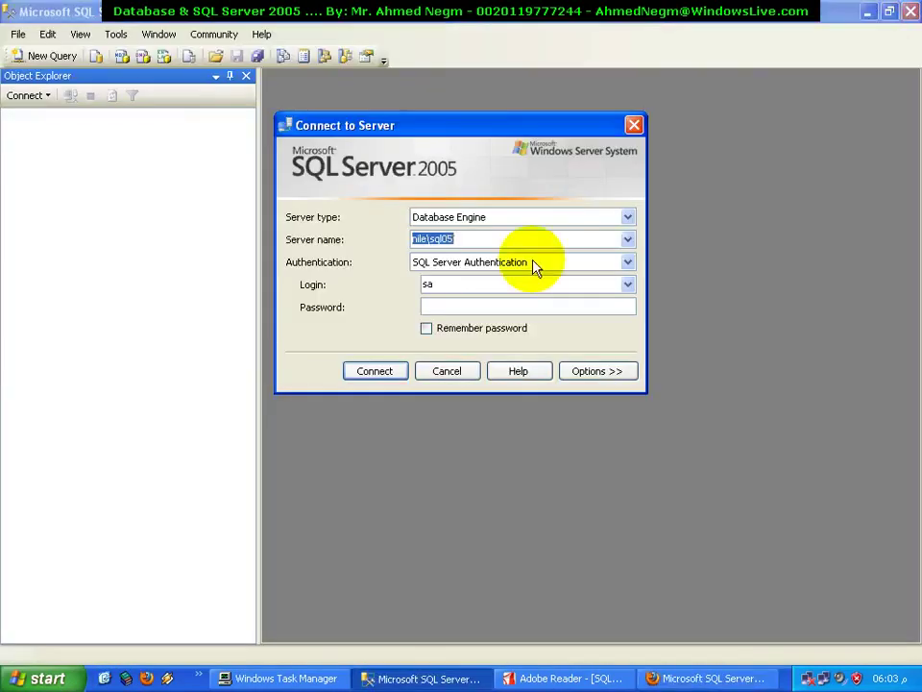
left_click(635, 126)
left_click(868, 13)
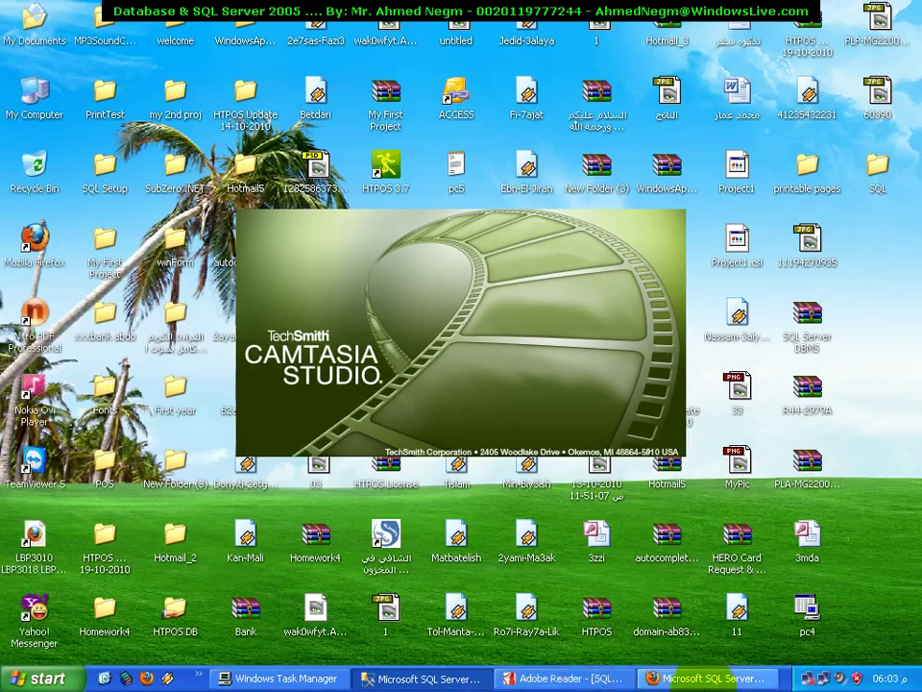
left_click(694, 680)
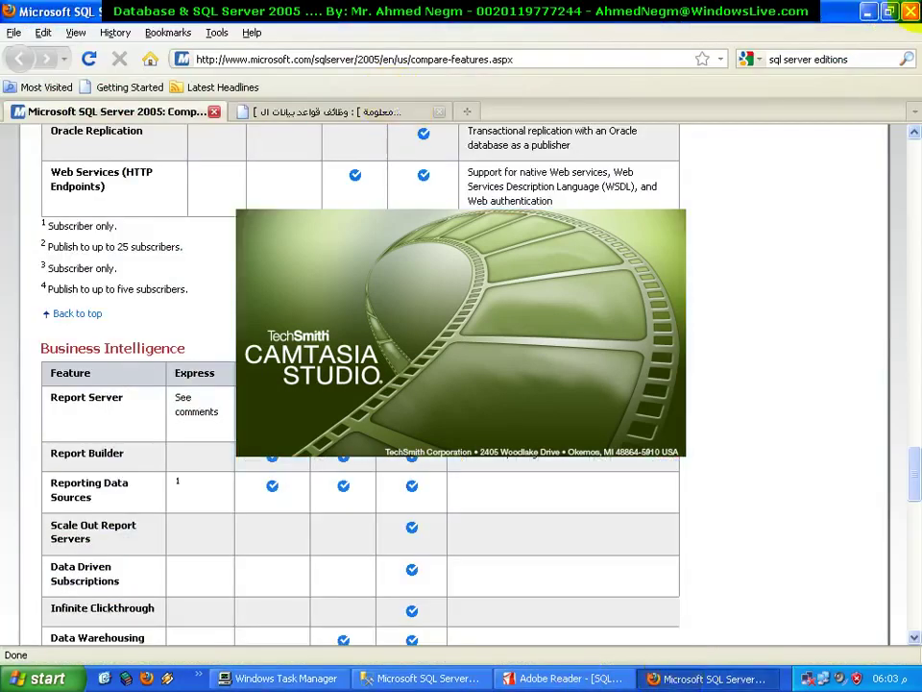
left_click(868, 12)
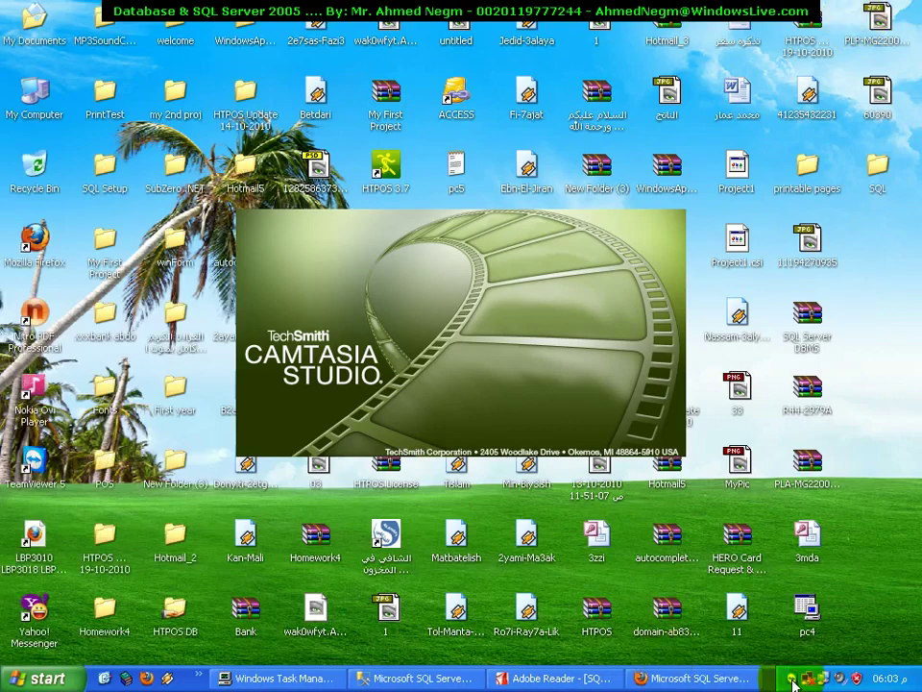
Exit TeamViewer and dismiss the Camtasia Studio welcome dialog without choosing a project
right_click(792, 679)
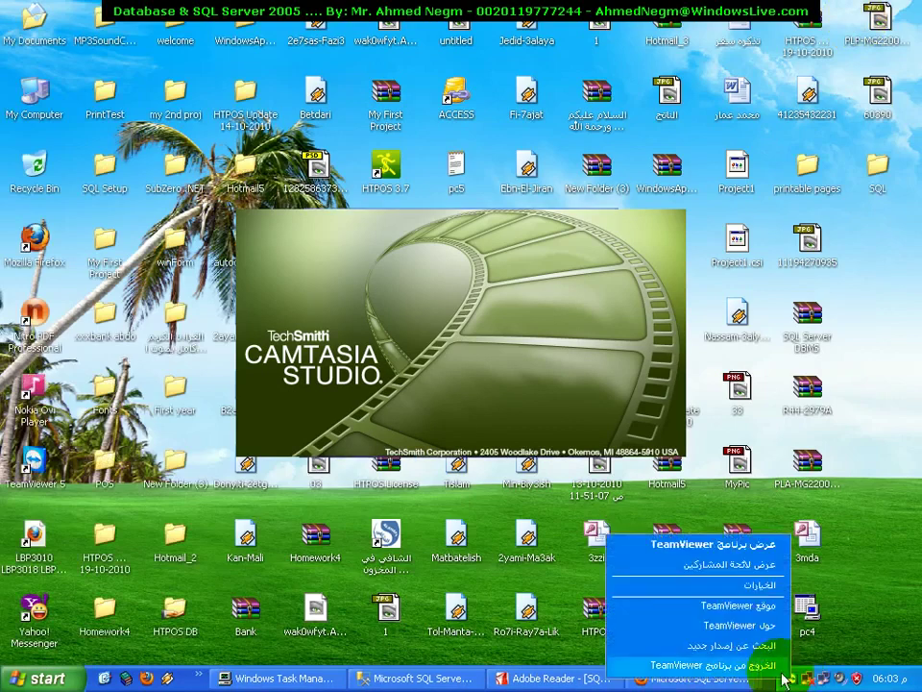
left_click(768, 670)
left_click(370, 396)
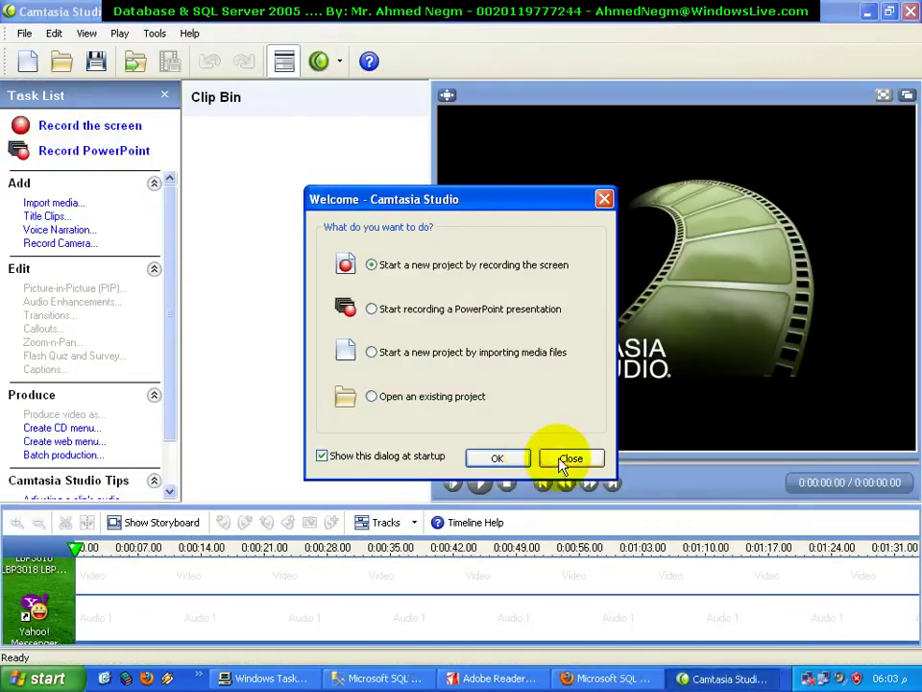
left_click(568, 459)
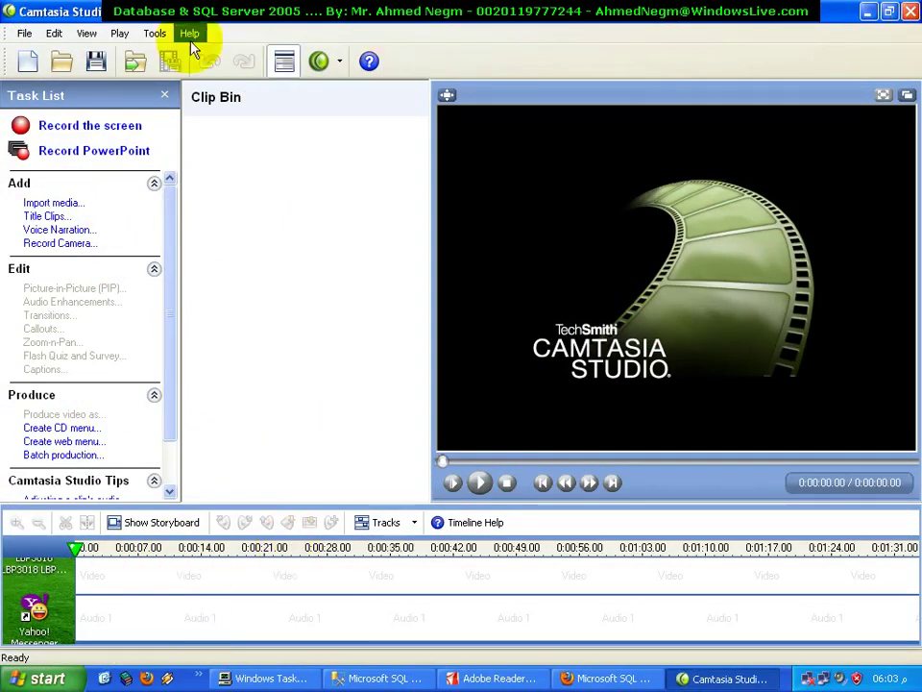
Check the section folders inside the desktop's SQL folder and close its window
left_click(868, 11)
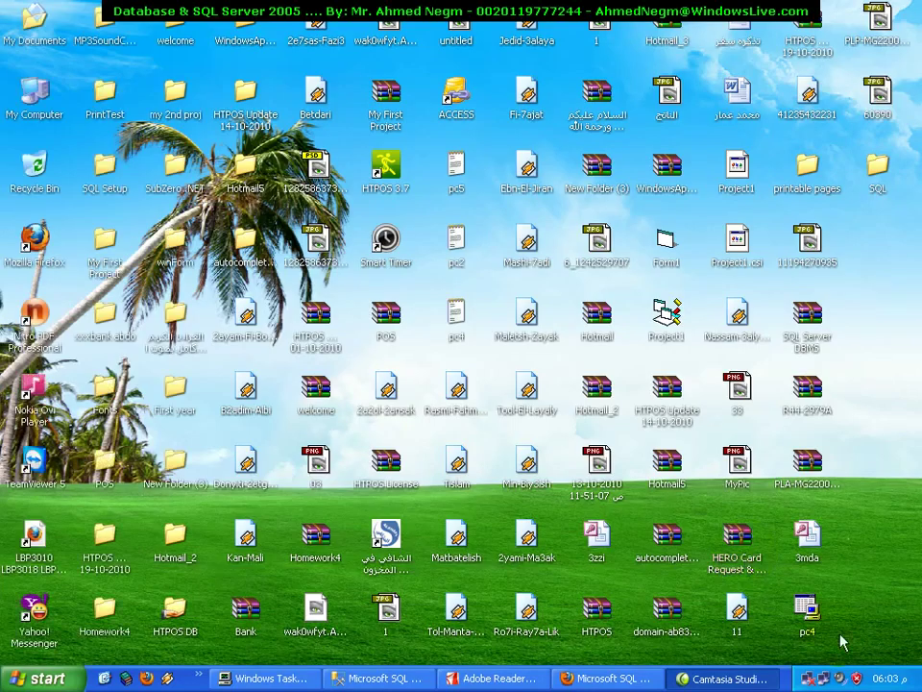
double_click(877, 165)
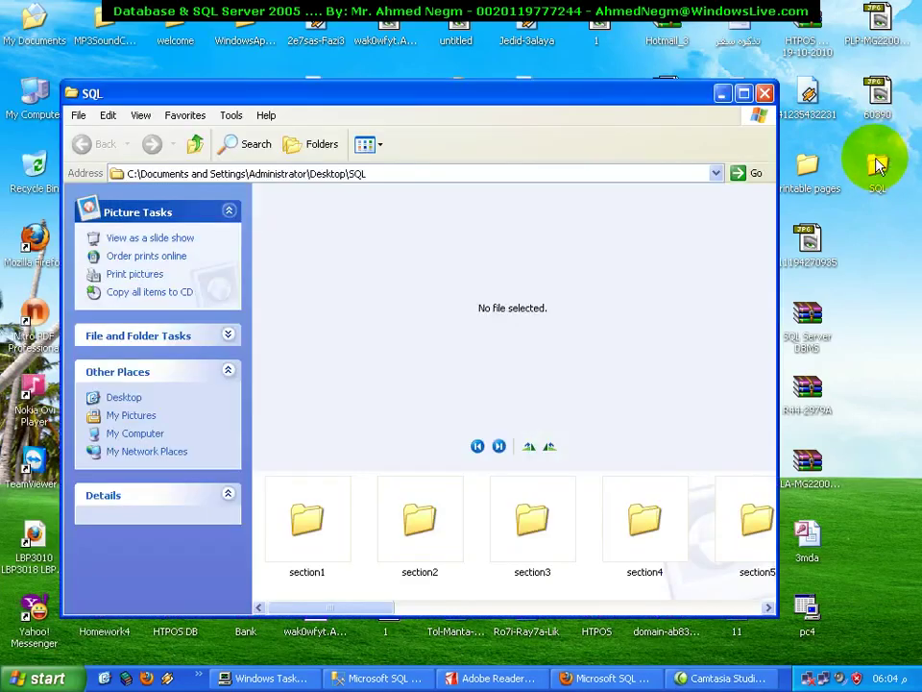
left_click(766, 94)
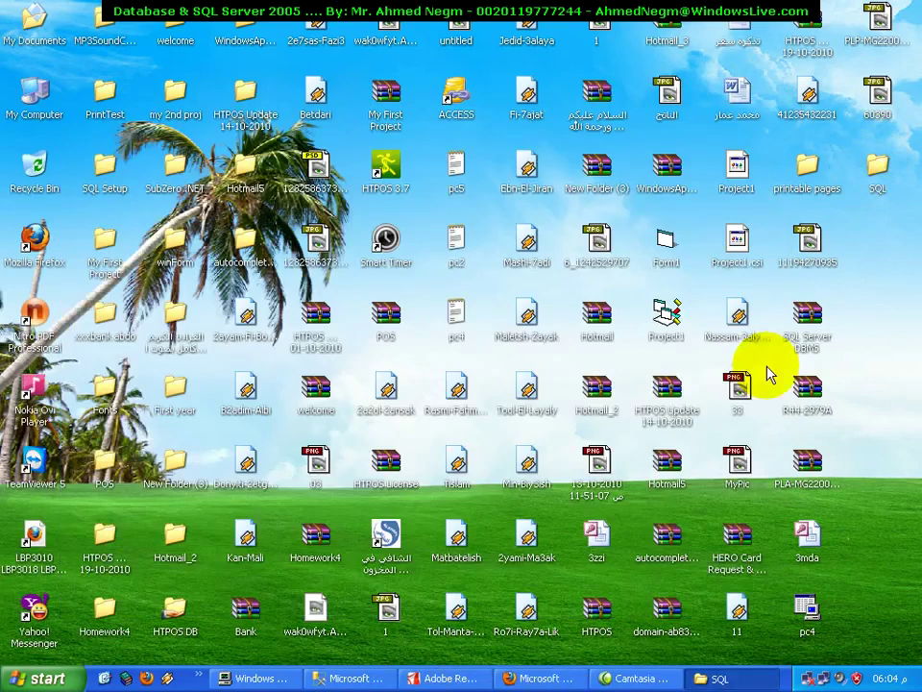
left_click(730, 678)
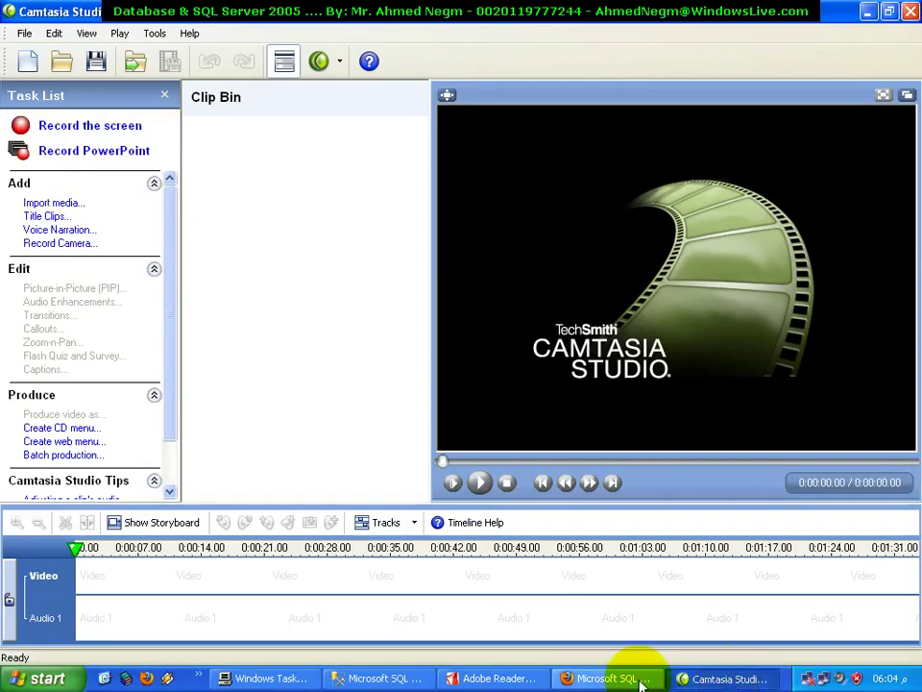
left_click(636, 679)
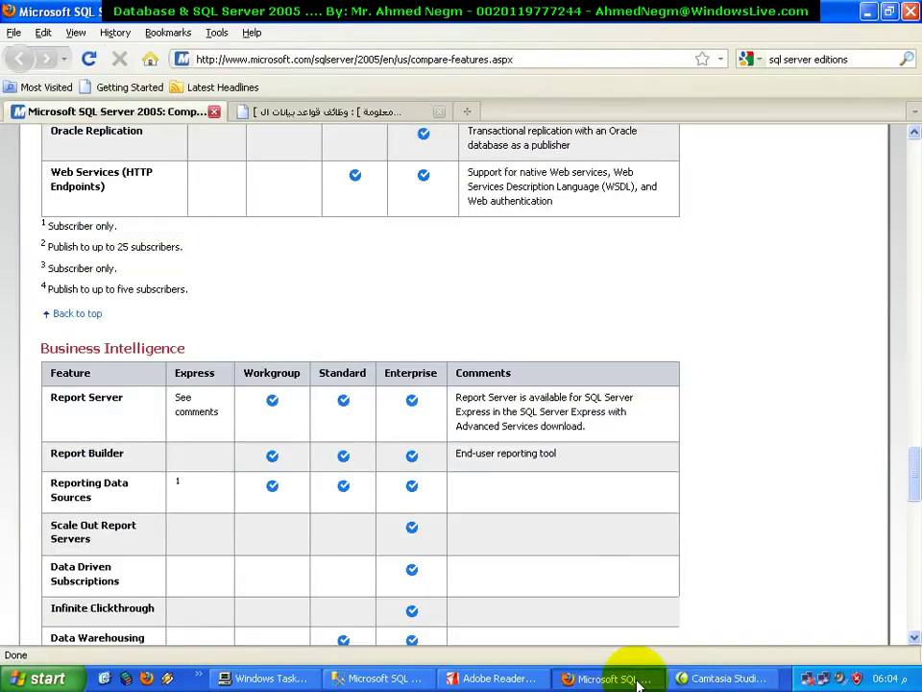
left_click(495, 678)
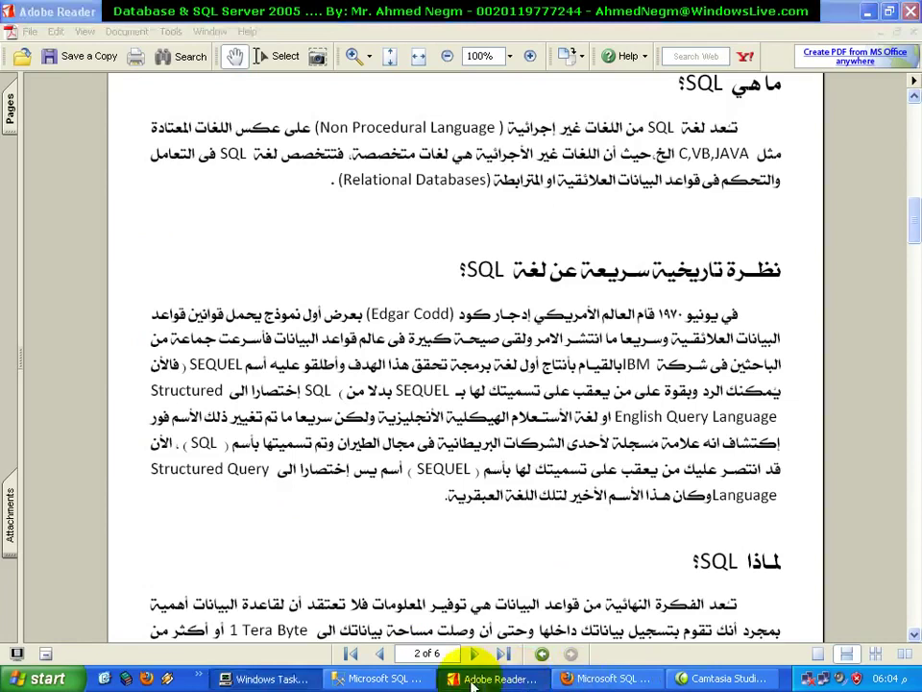
left_click(629, 678)
left_click(634, 678)
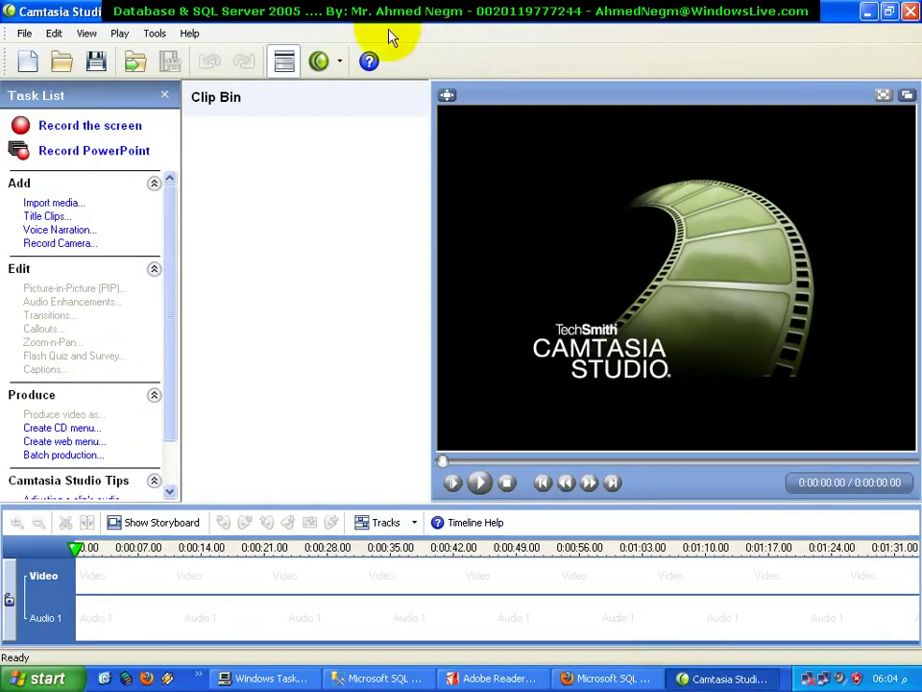
left_click(326, 75)
left_click(384, 90)
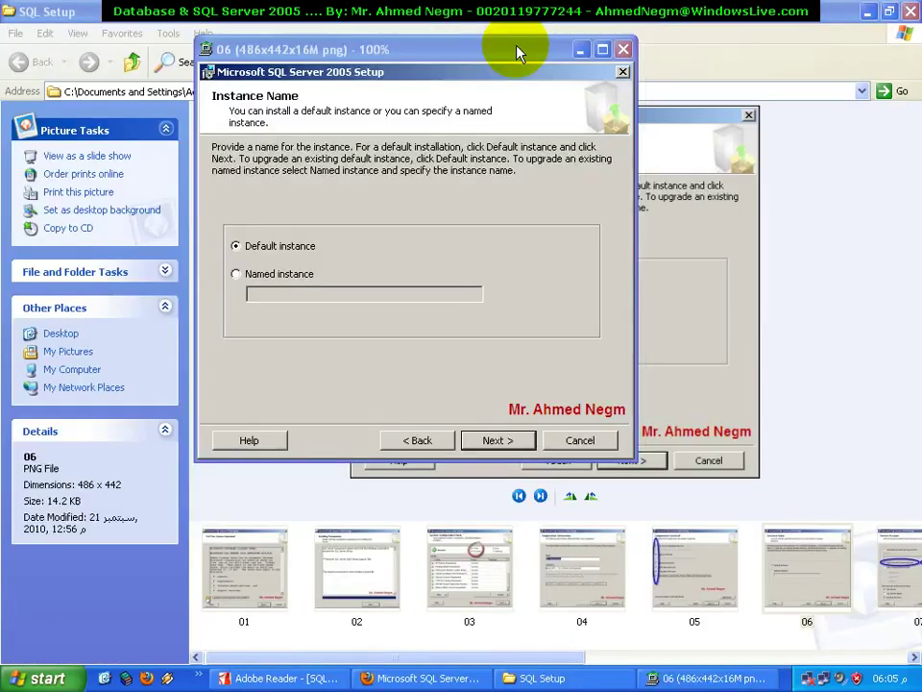
Examine the Instance Name options in setup screenshot 06, close the image viewer and return to the SQL Setup folder
left_click_drag(517, 53, 609, 164)
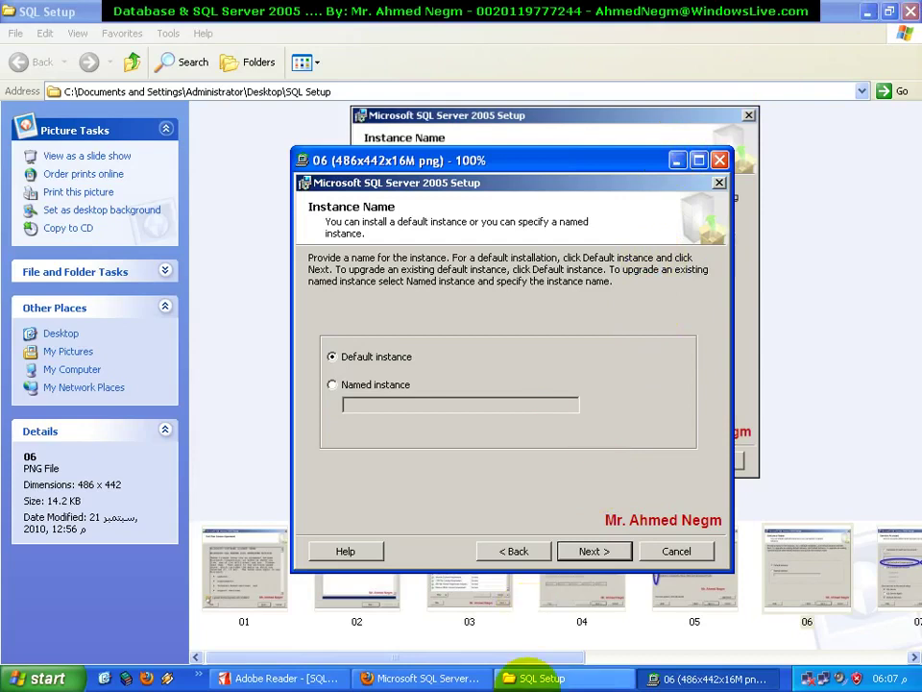
left_click(533, 677)
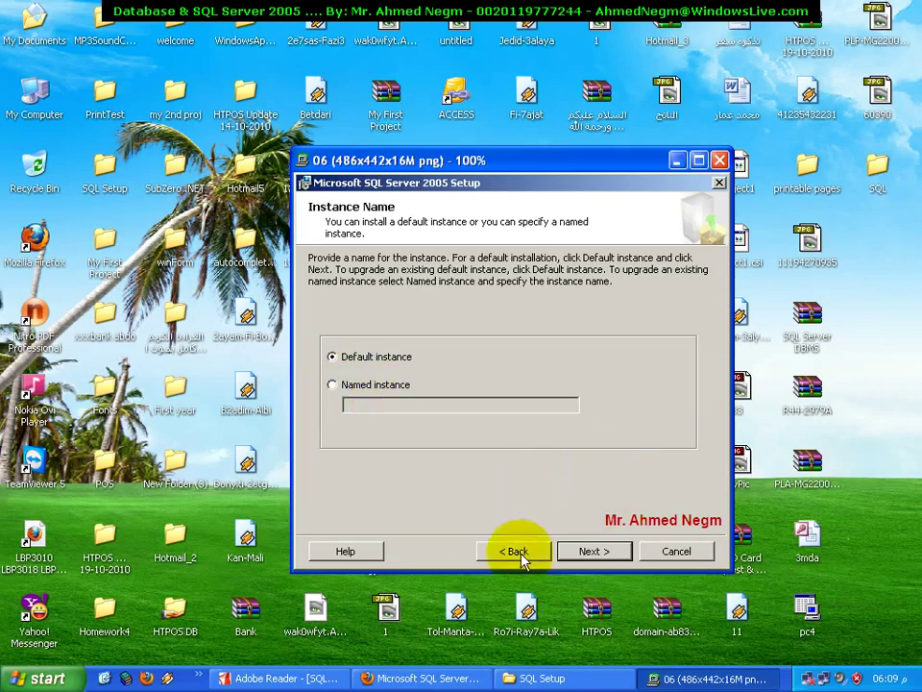
left_click(613, 677)
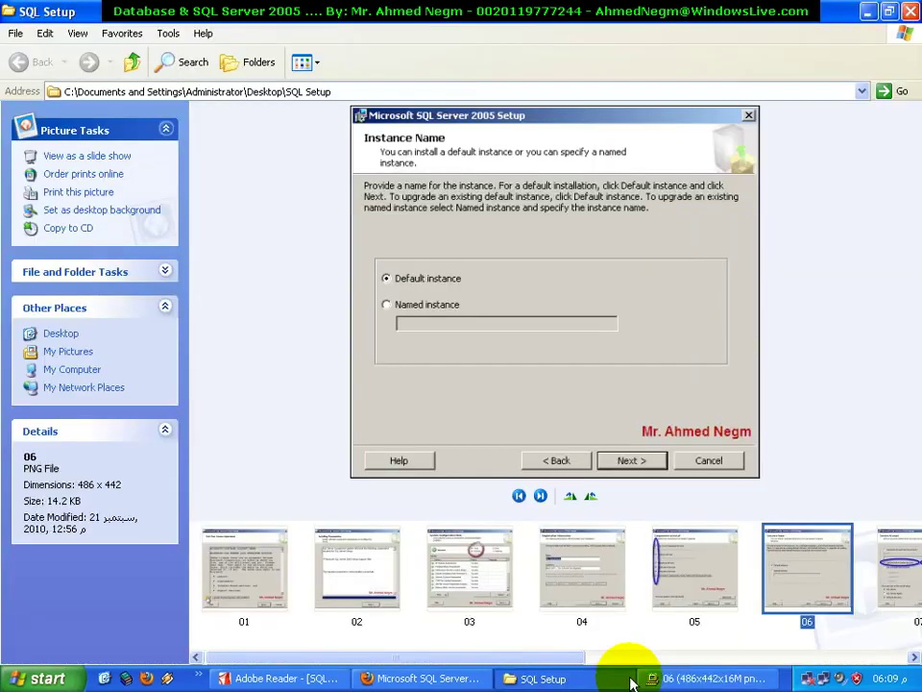
right_click(685, 677)
left_click(701, 664)
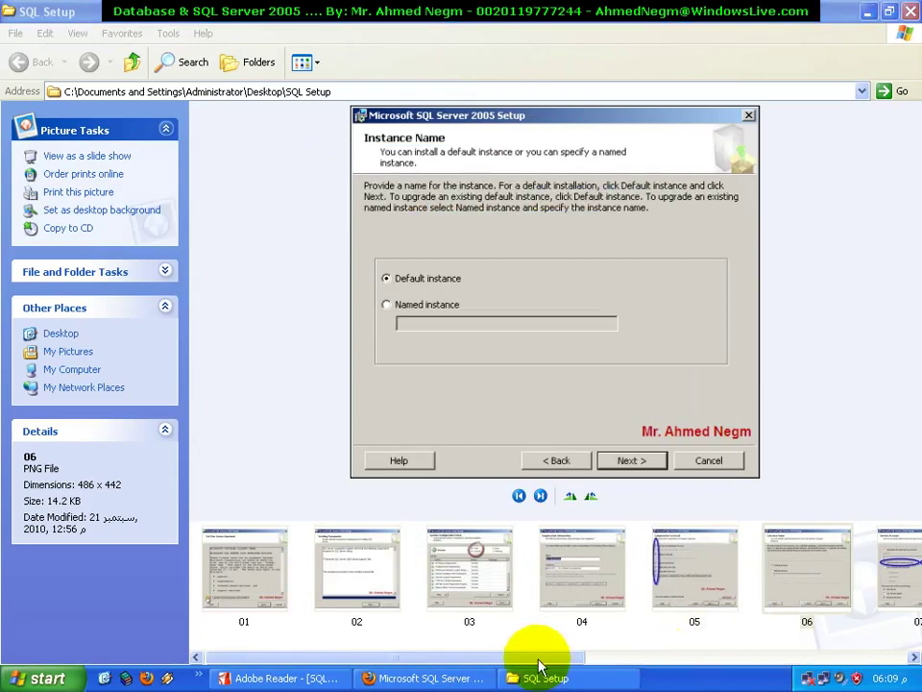
Open setup screenshot 08, minimize the SQL Setup folder, and examine the Windows and Mixed authentication mode options
left_click_drag(539, 658, 716, 658)
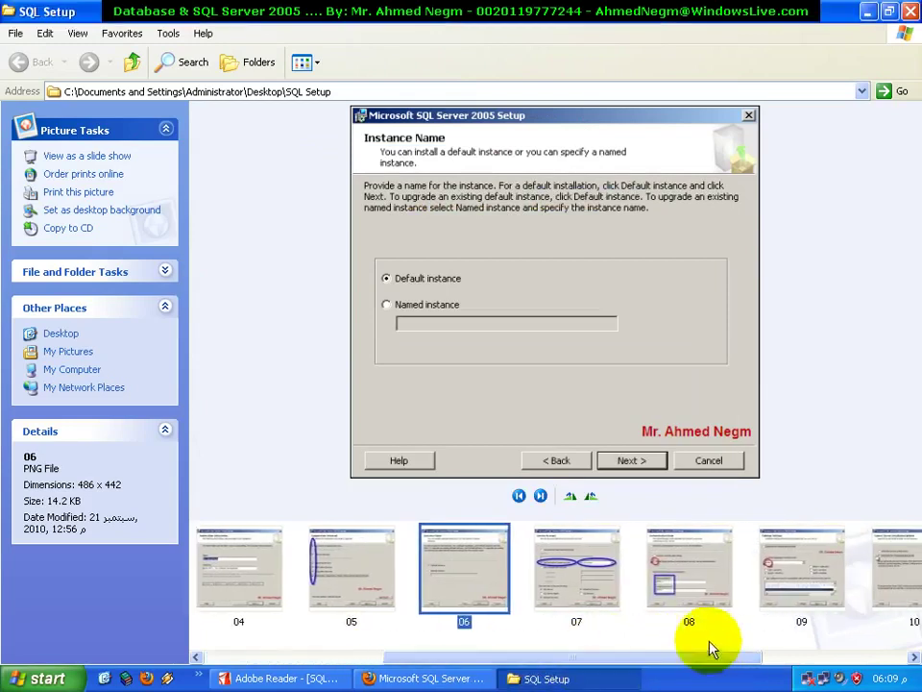
right_click(699, 569)
left_click(794, 383)
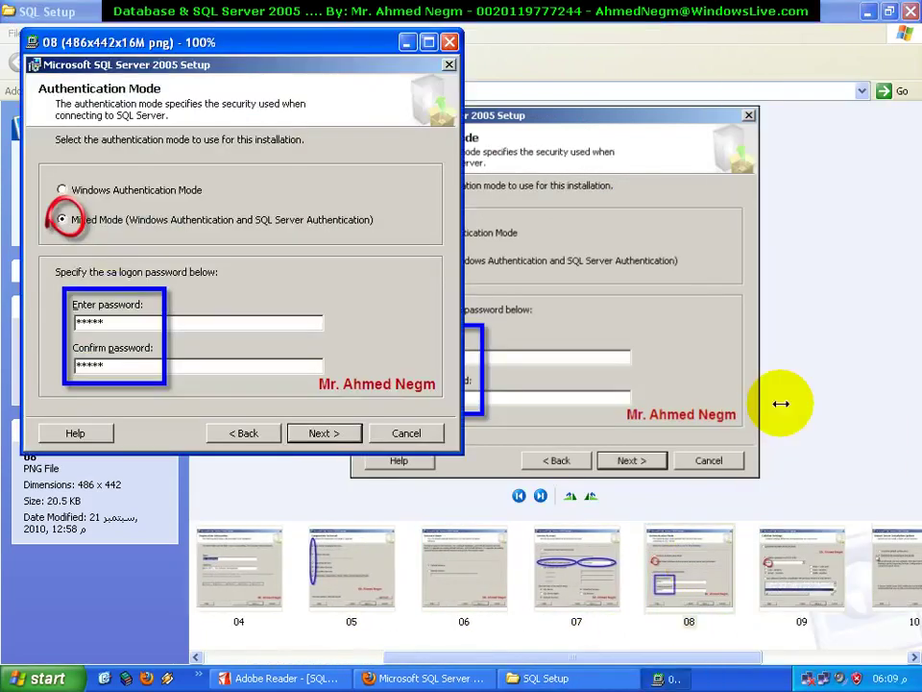
left_click(908, 11)
left_click_drag(342, 42, 692, 128)
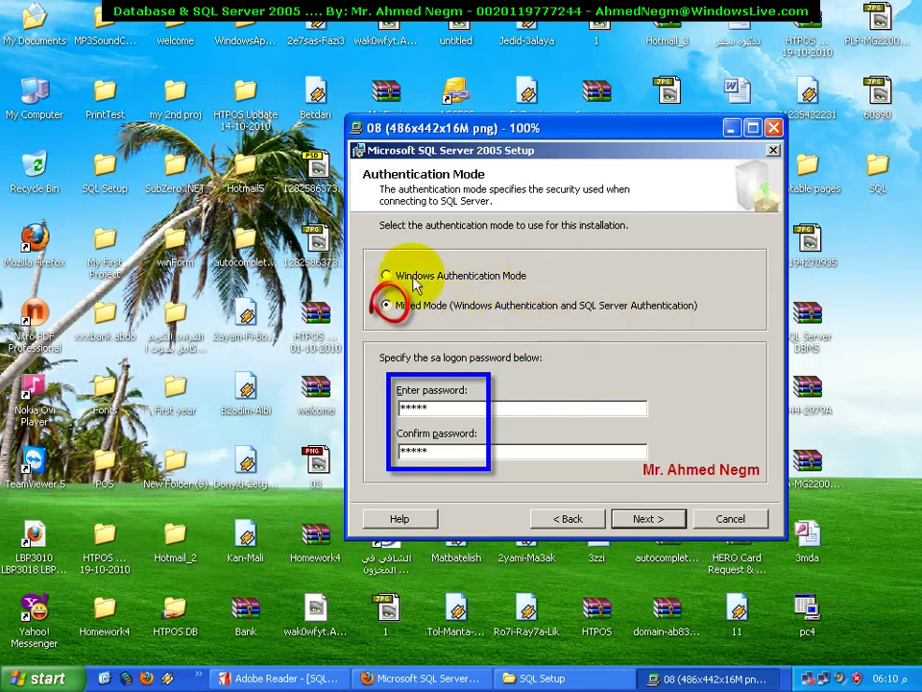
left_click(373, 280)
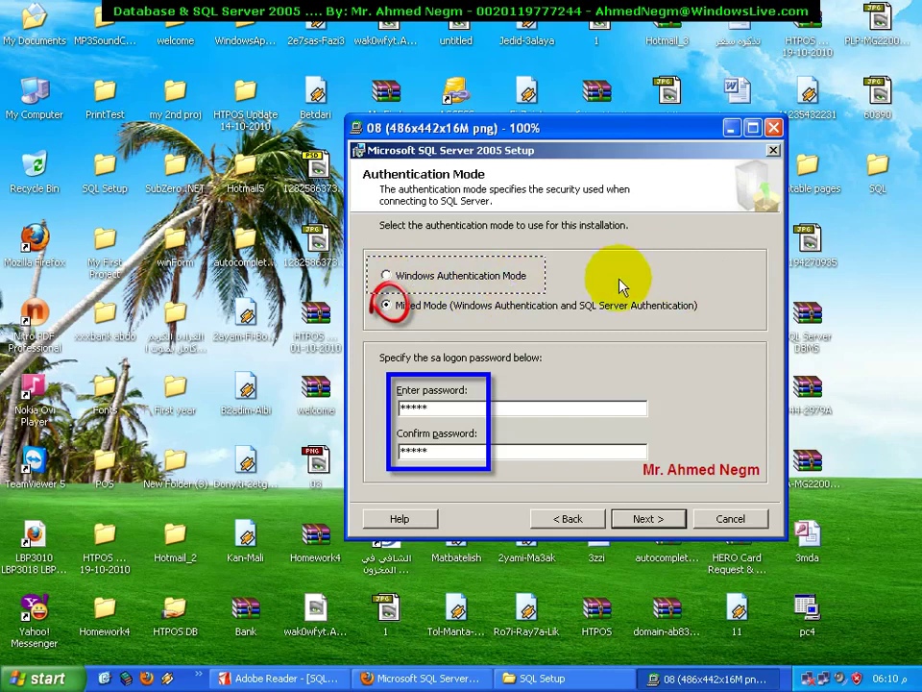
left_click(437, 281)
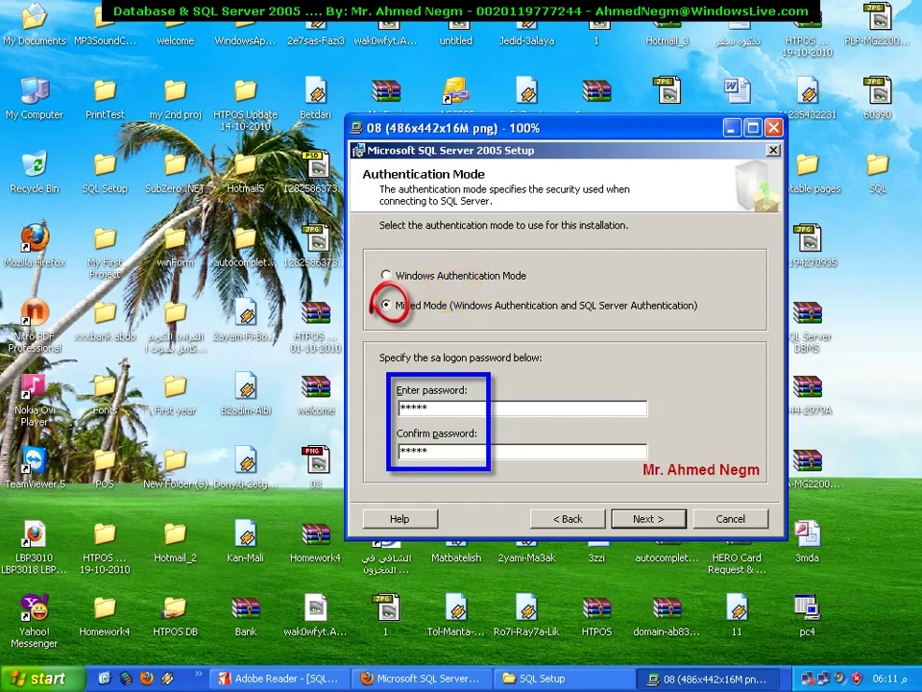
Check which Windows account is signed in and locate User Accounts in the Control Panel, closing it to return to screenshot 08
key("super")
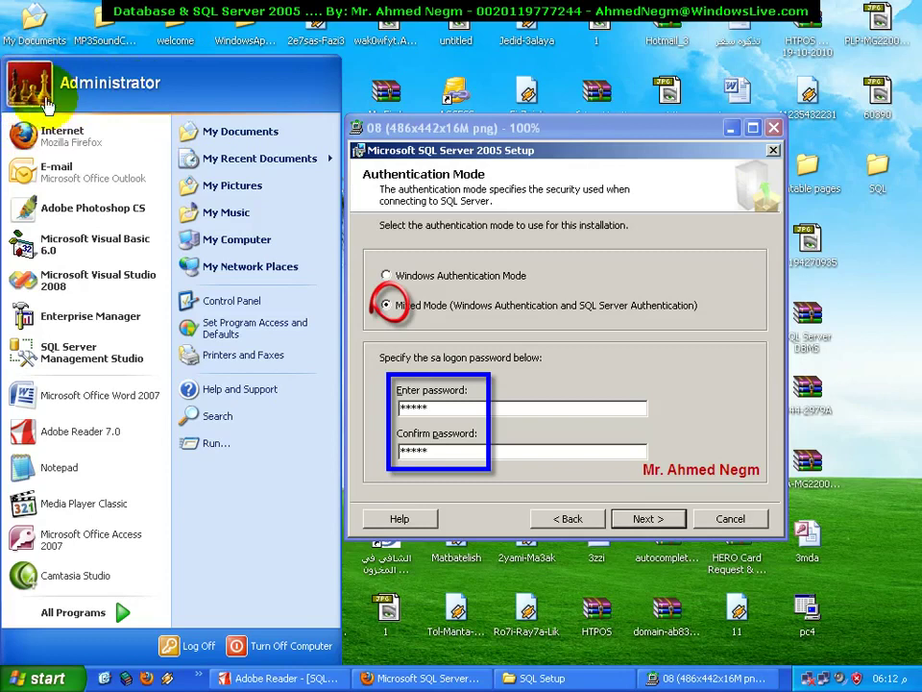
left_click(564, 130)
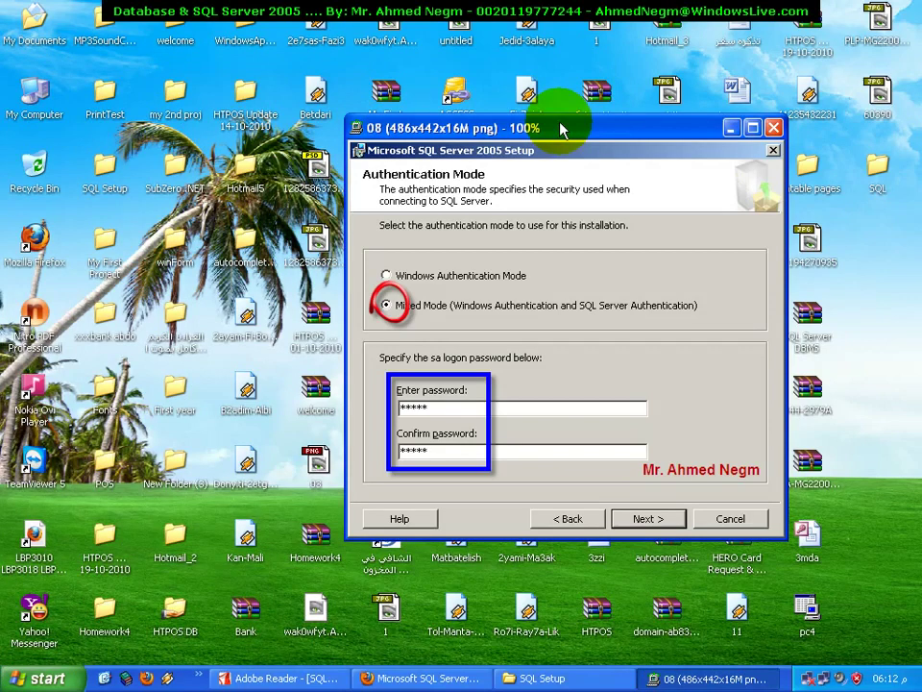
key("super")
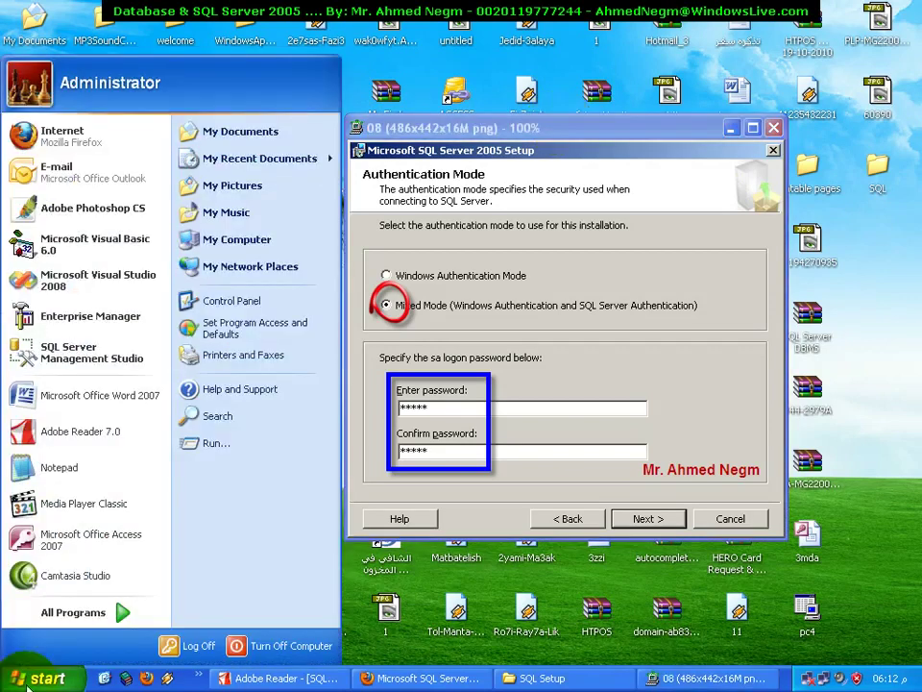
left_click(276, 311)
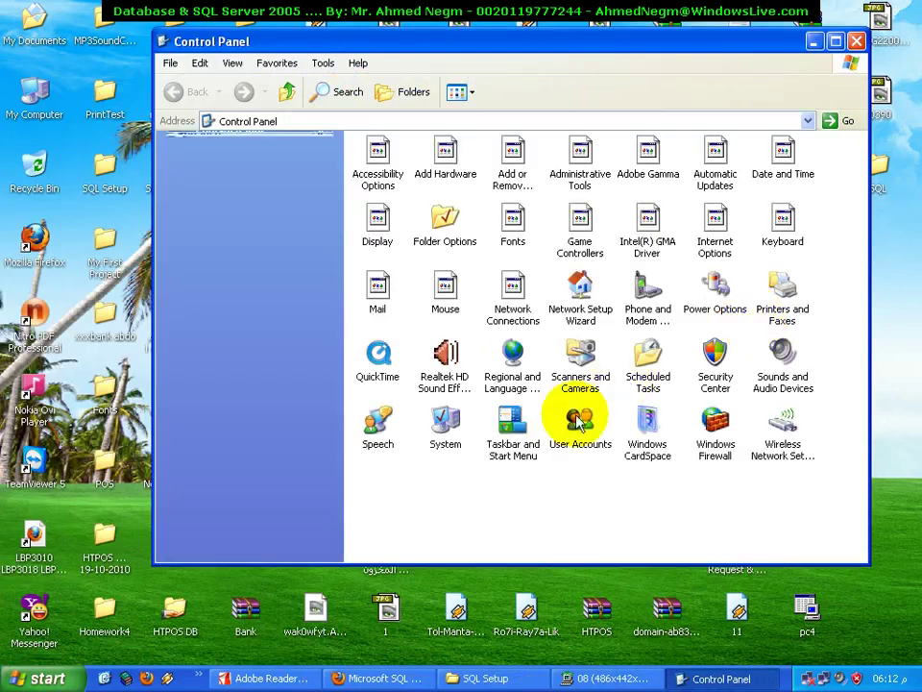
left_click(579, 423)
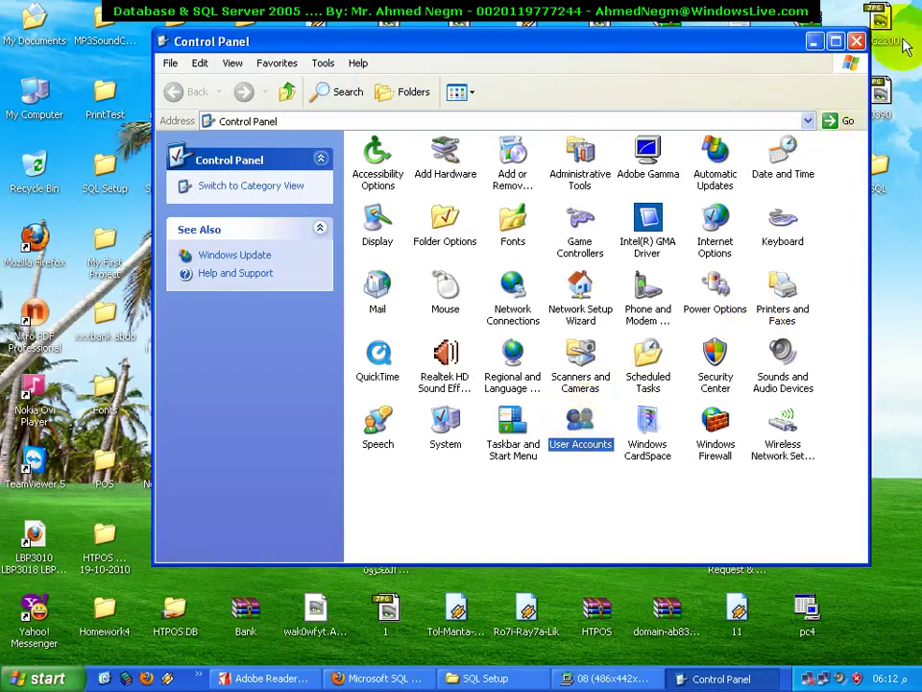
left_click(856, 41)
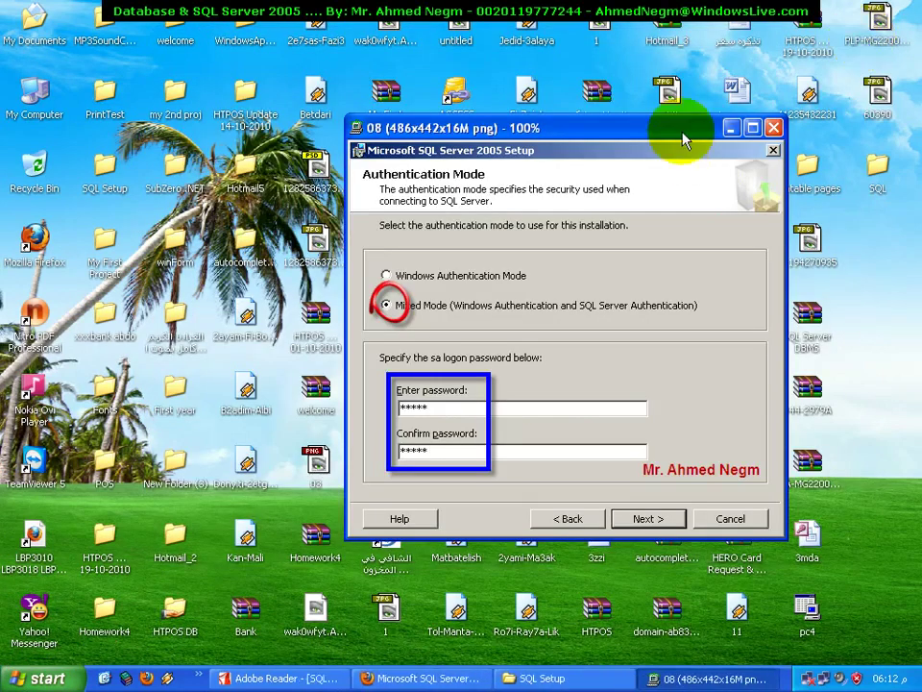
key("super")
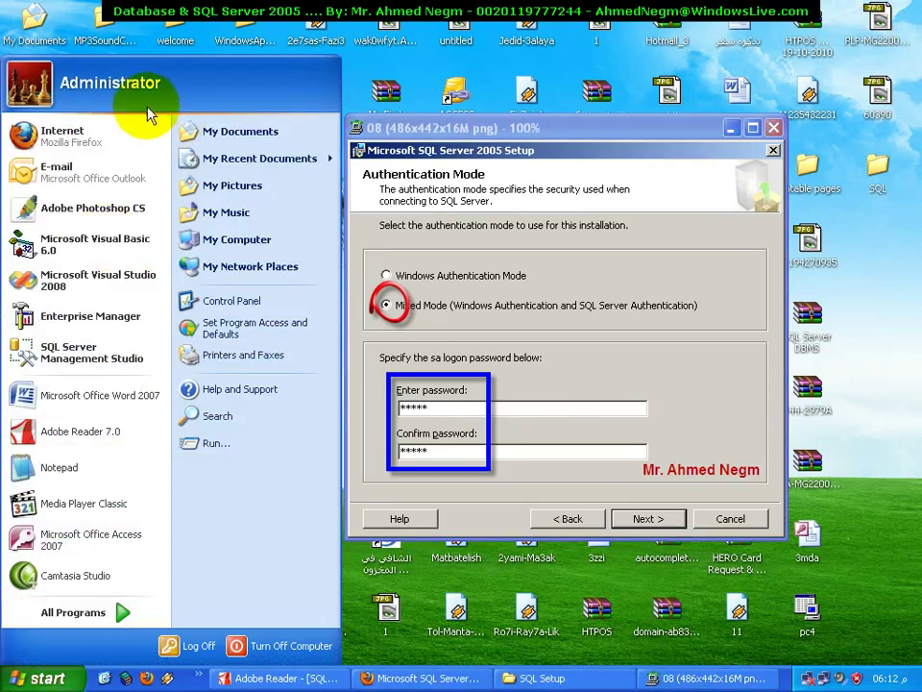
left_click(490, 126)
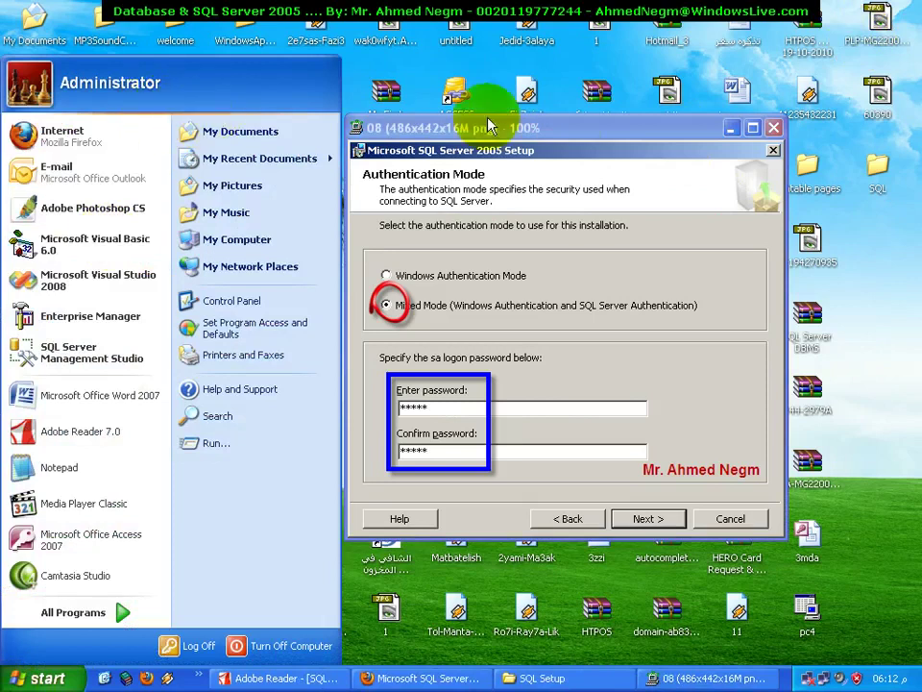
left_click(580, 138)
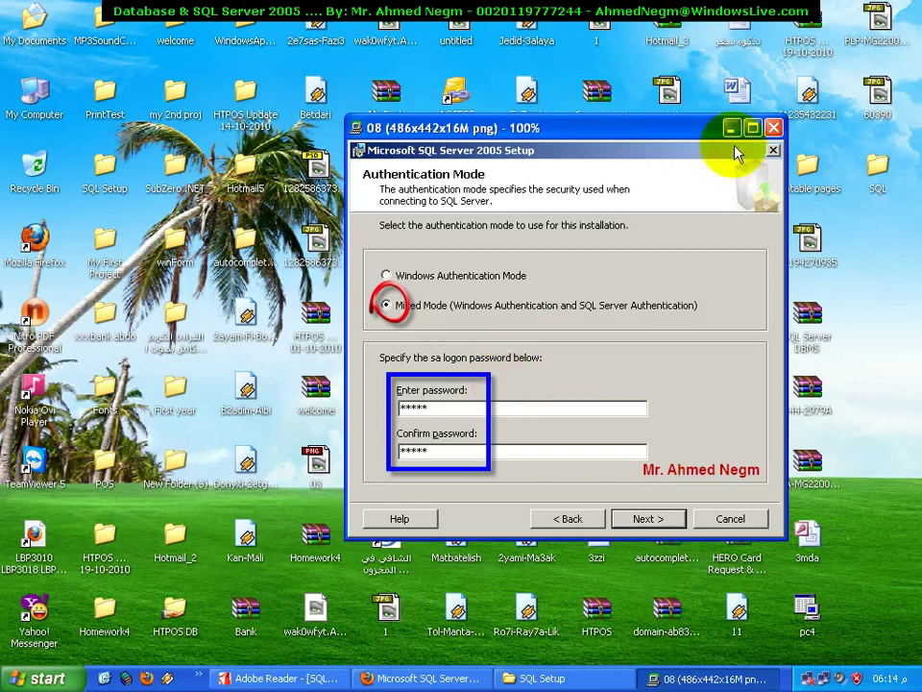
Close setup screenshot 08, launch SQL Server Management Studio, and reposition its Connect to Server dialog
left_click(772, 128)
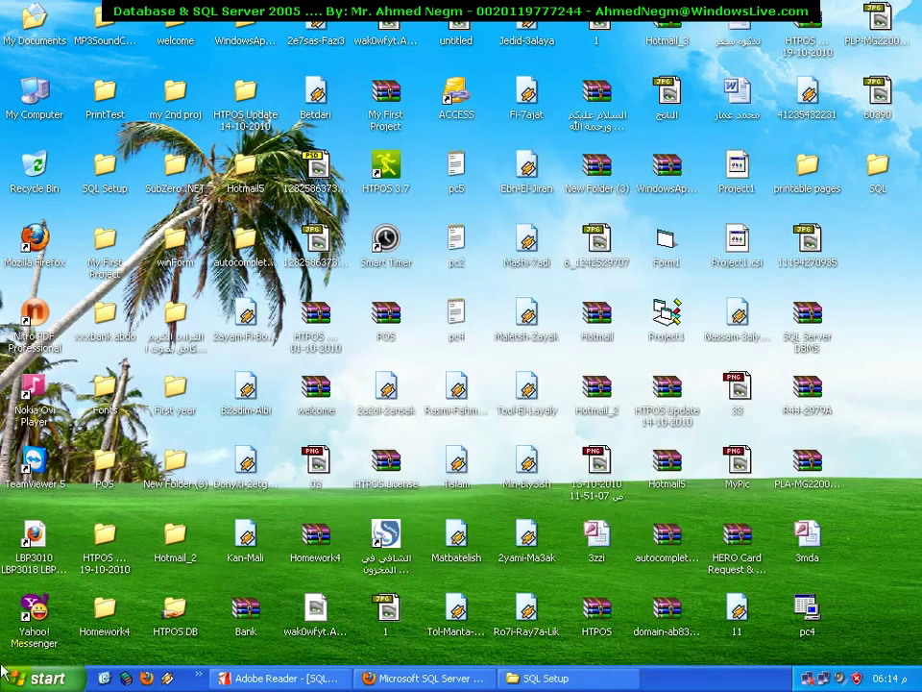
left_click(38, 679)
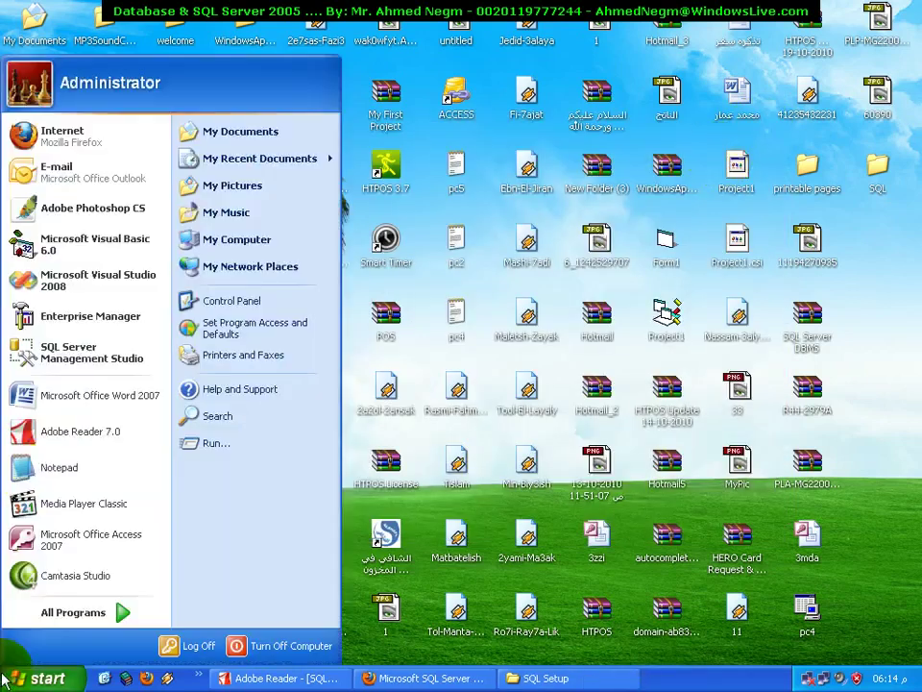
left_click(119, 361)
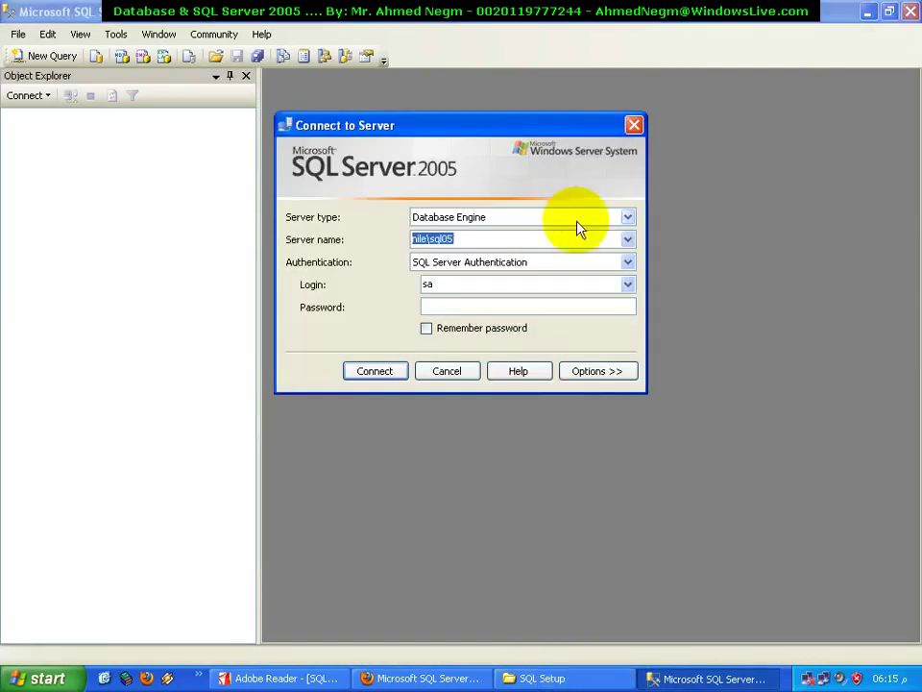
left_click_drag(531, 128, 642, 166)
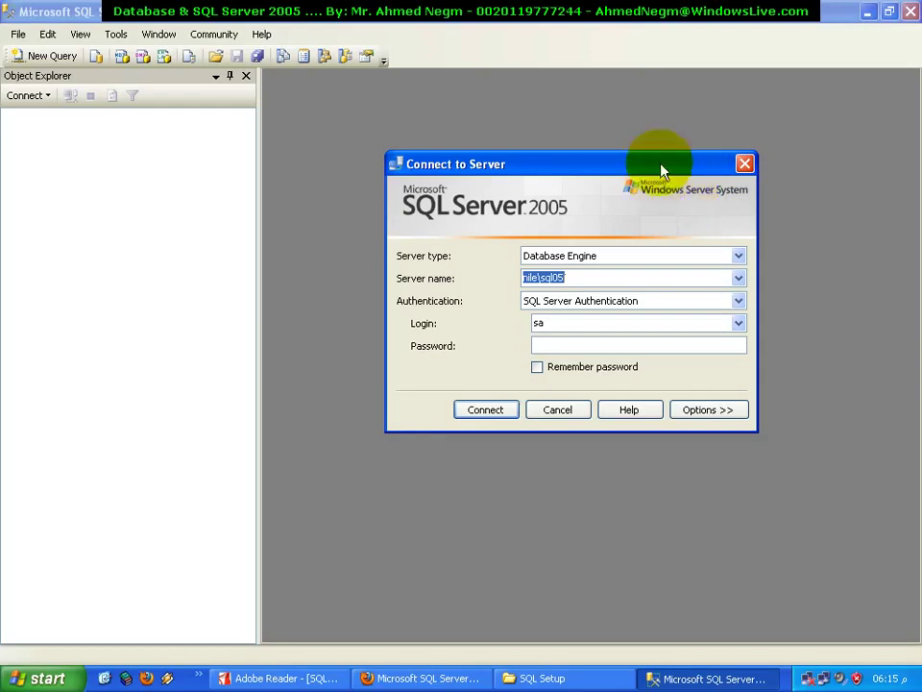
left_click_drag(663, 169, 607, 178)
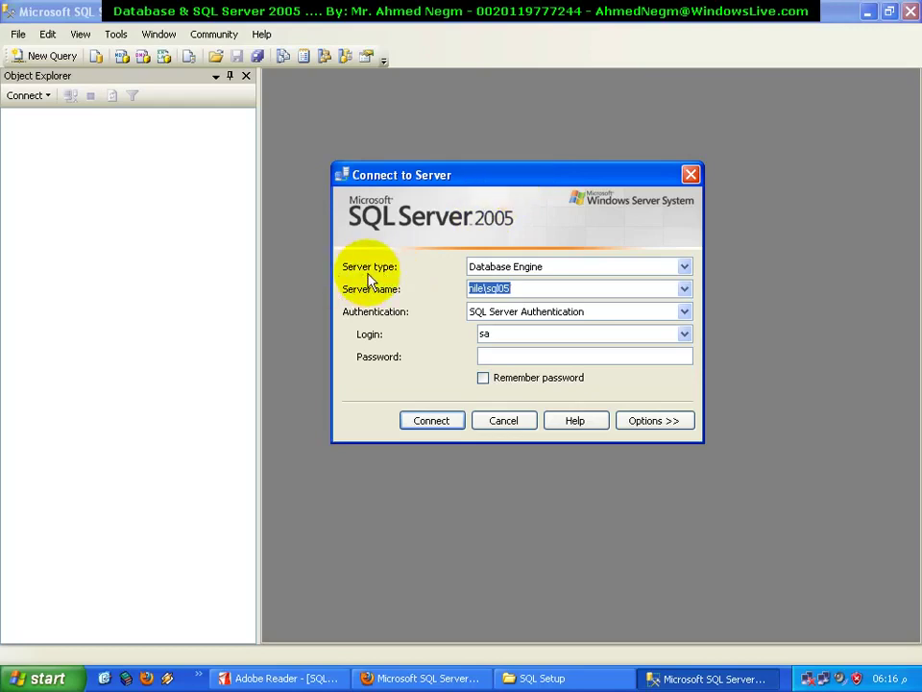
Choose Database Engine as the server type, try "." as the server name and clear the name again
left_click(684, 267)
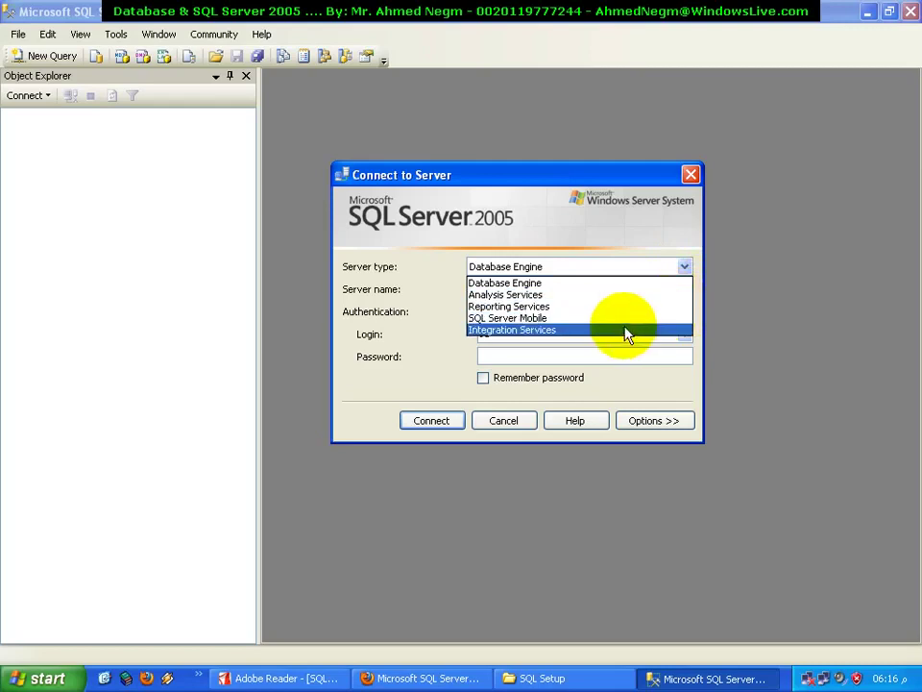
left_click(604, 283)
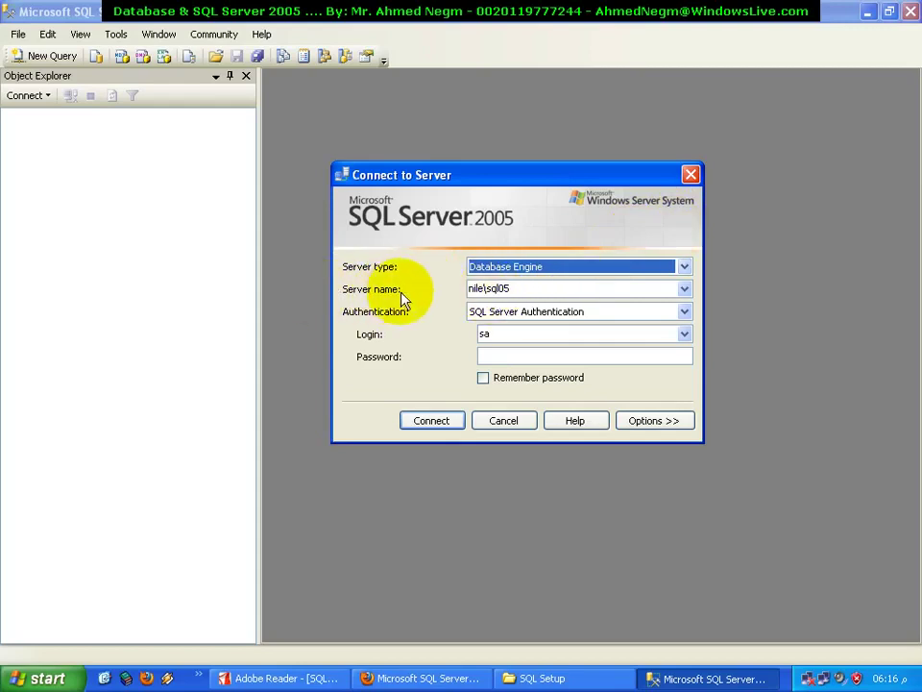
key("Tab")
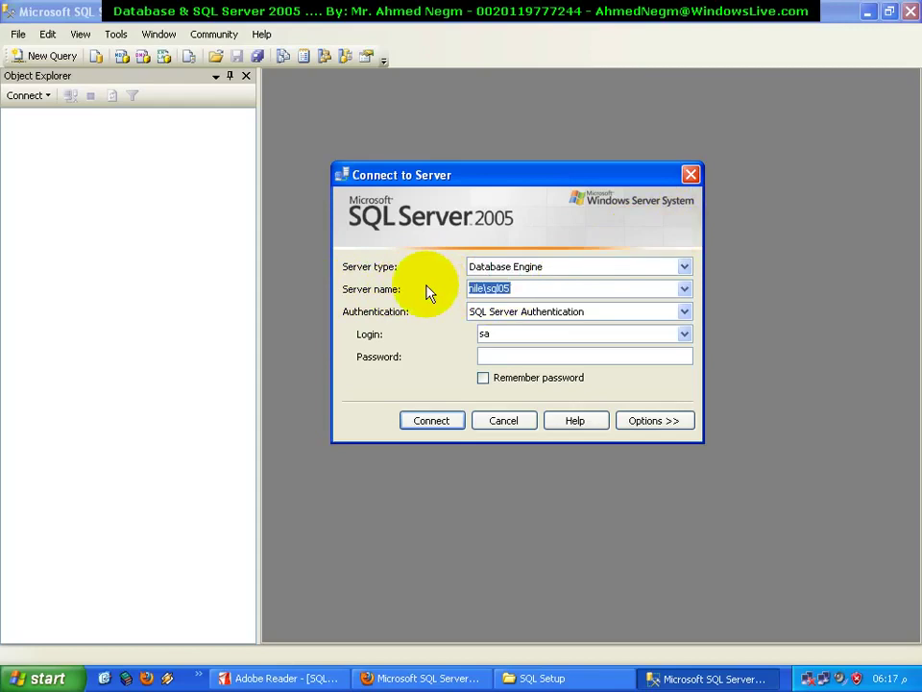
type(".")
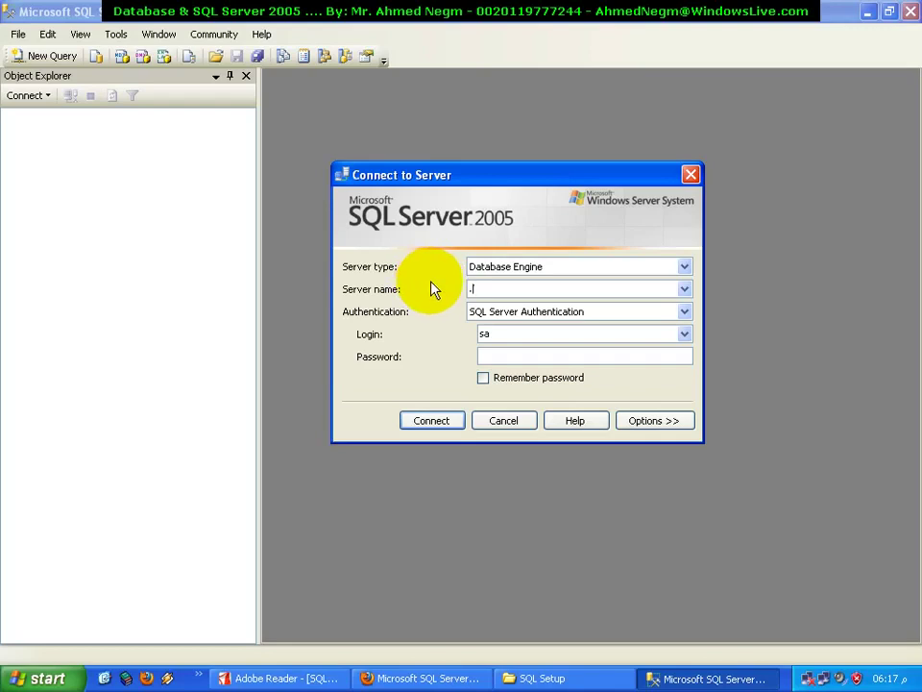
key("BackSpace")
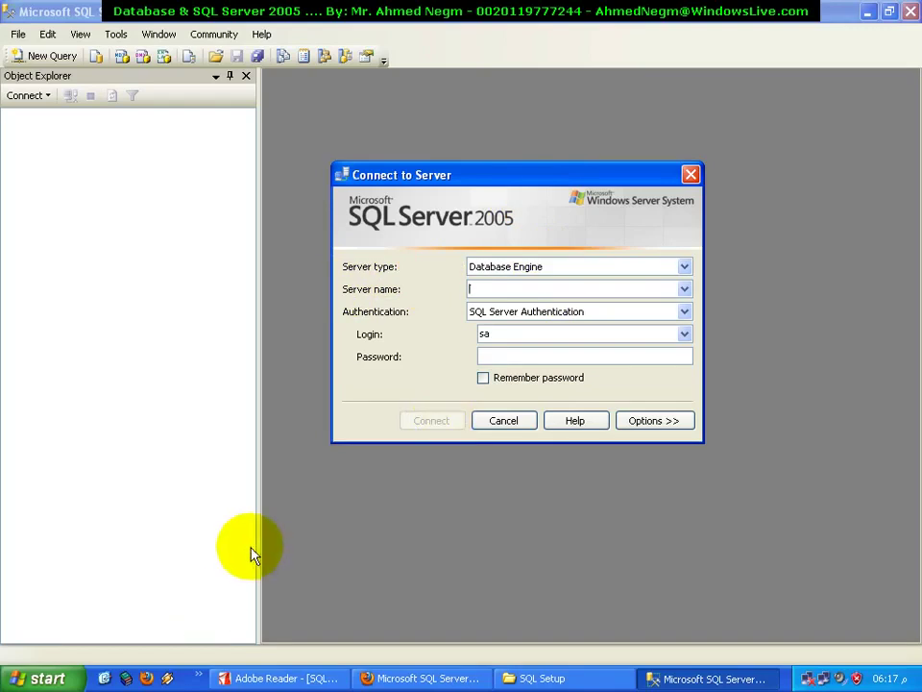
Show the desktop and bring up the Computer Name page of My Computer's system properties
key("super+d")
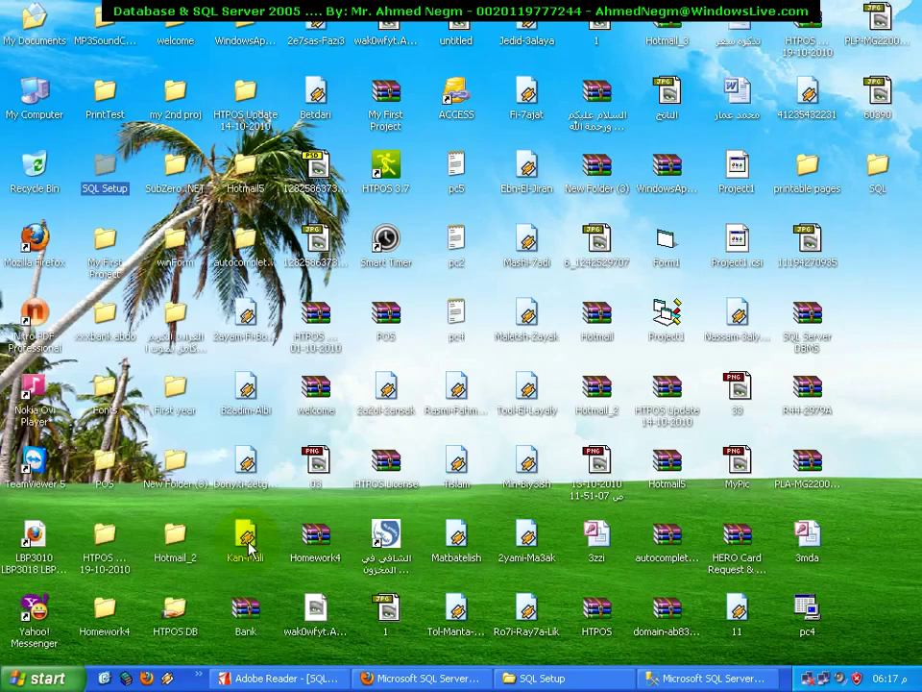
right_click(31, 119)
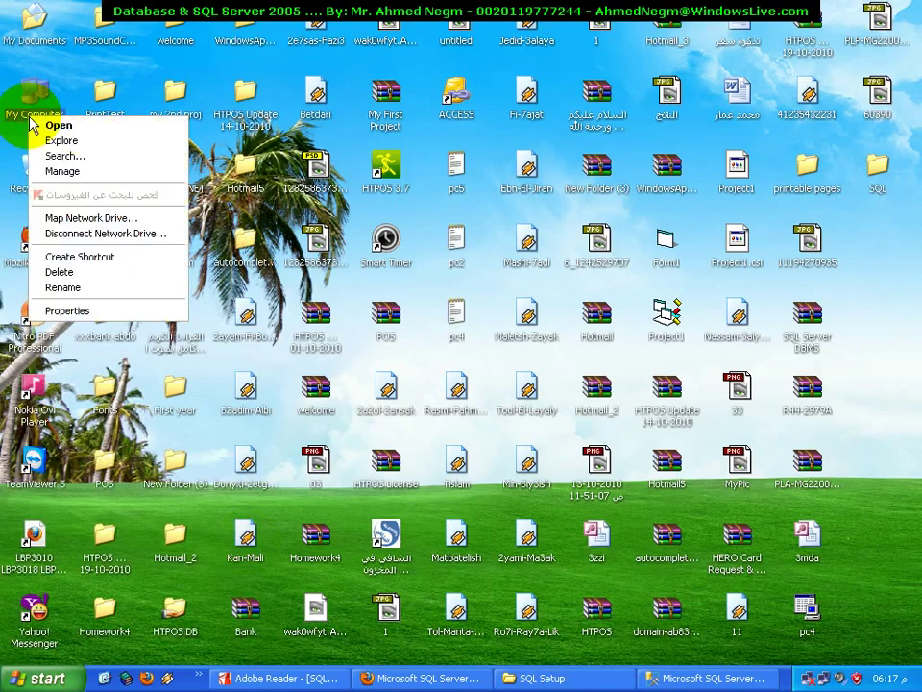
left_click(117, 314)
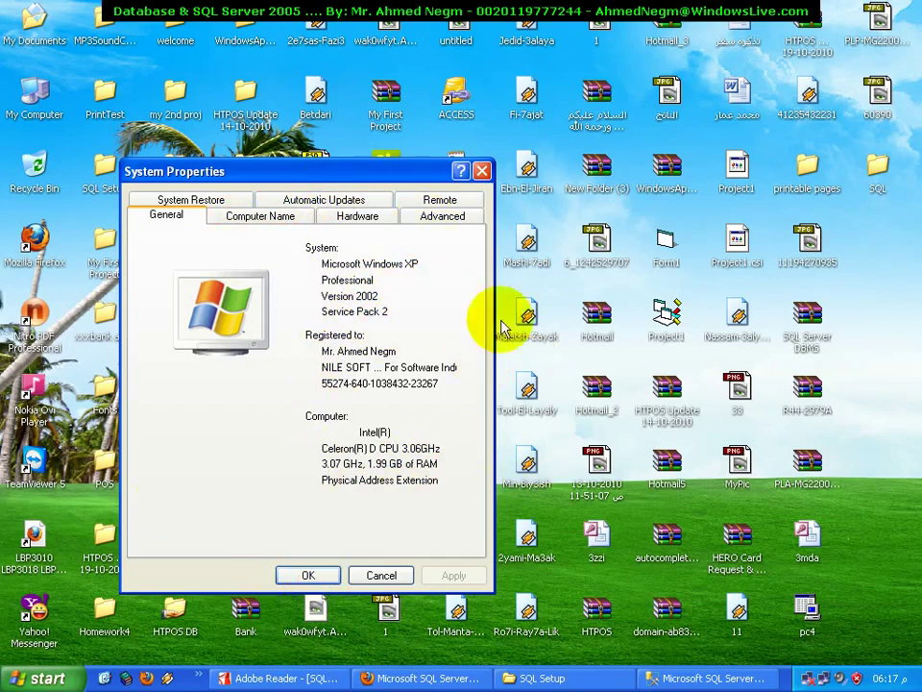
left_click_drag(287, 166, 560, 149)
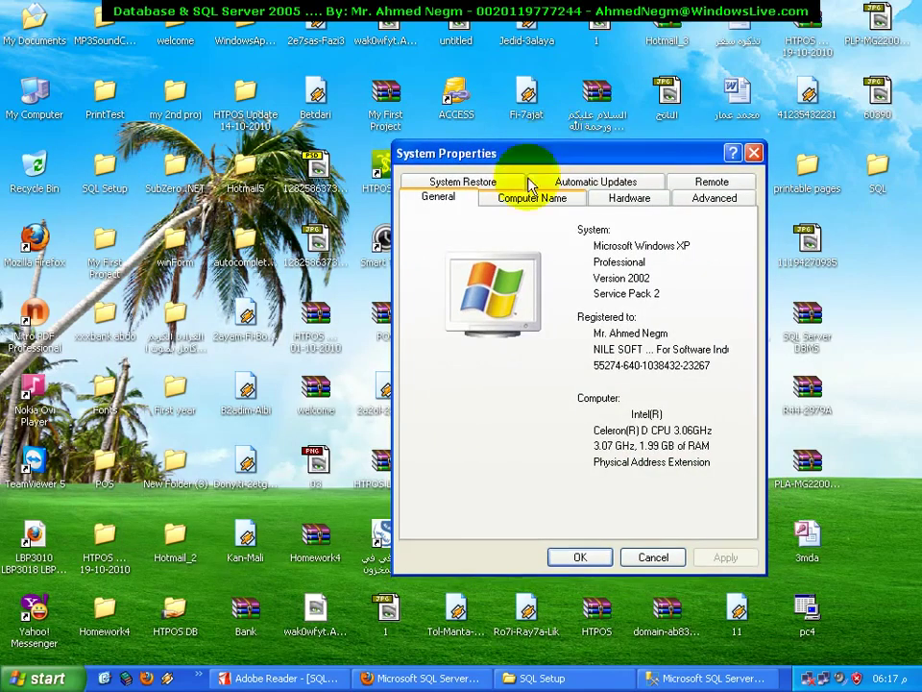
left_click(525, 204)
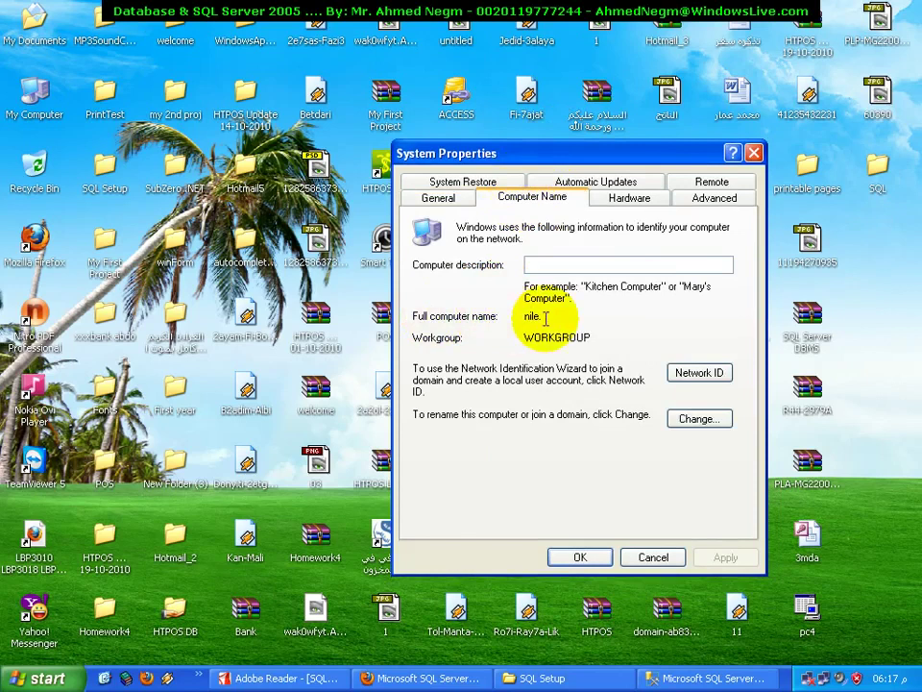
Highlight the full computer name without its trailing dot and open the Computer Name Changes dialog
left_click_drag(545, 318, 504, 319)
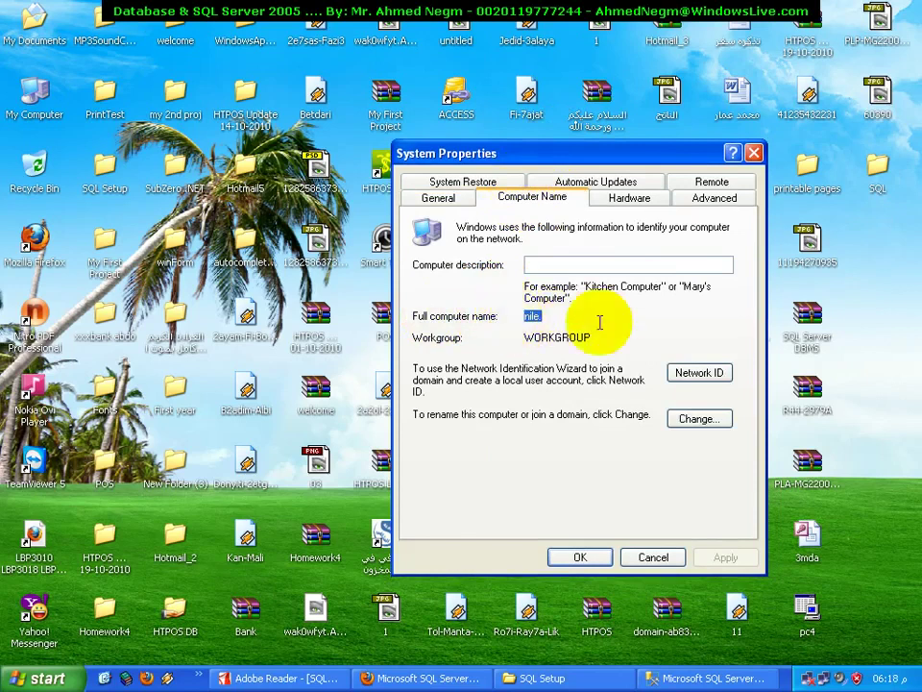
left_click(549, 317)
left_click_drag(544, 317, 531, 315)
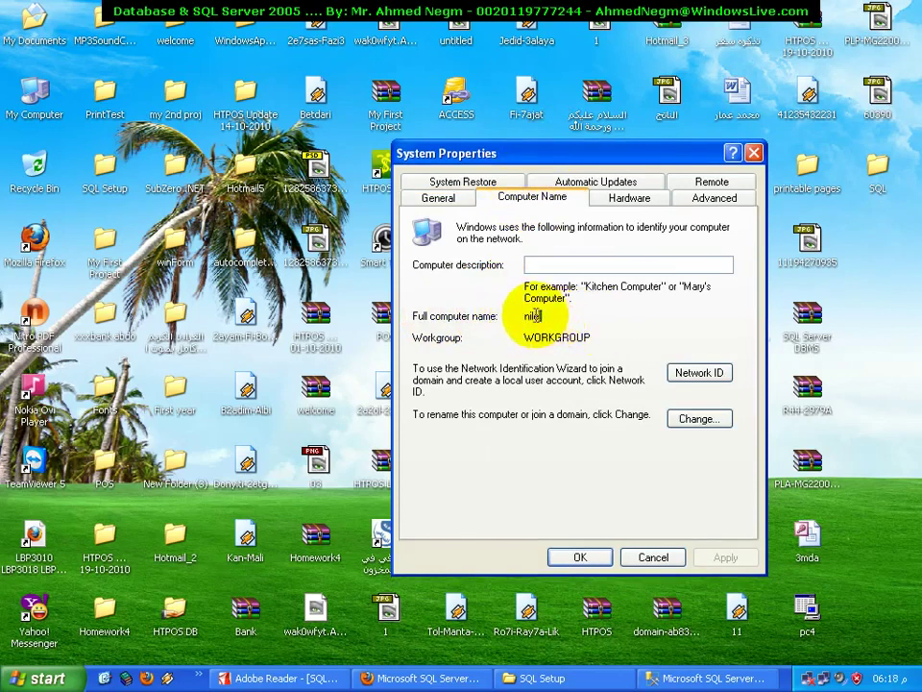
left_click(550, 320)
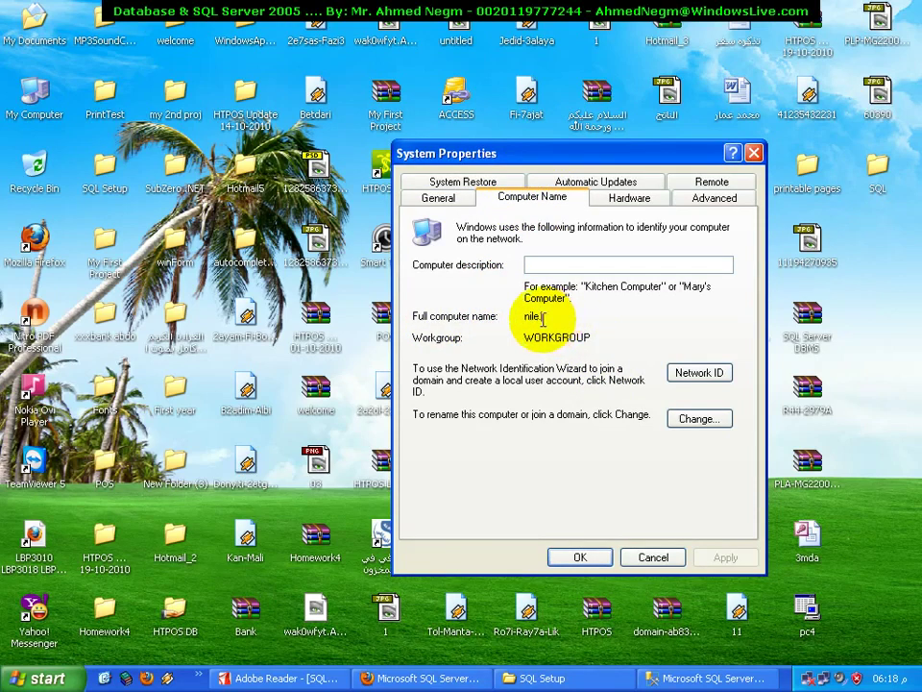
left_click_drag(525, 317, 554, 370)
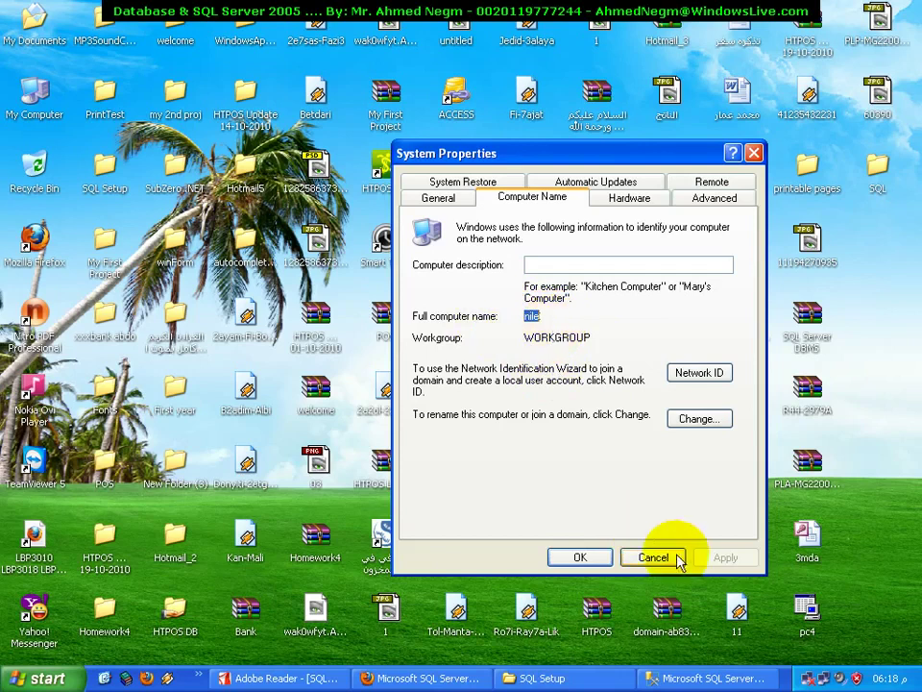
left_click(534, 316)
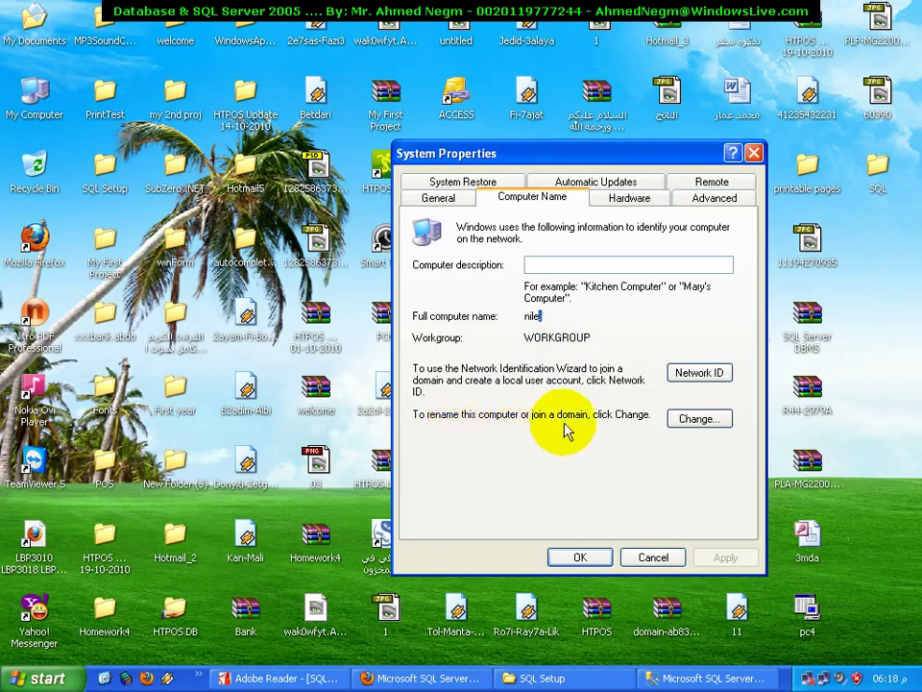
left_click(695, 422)
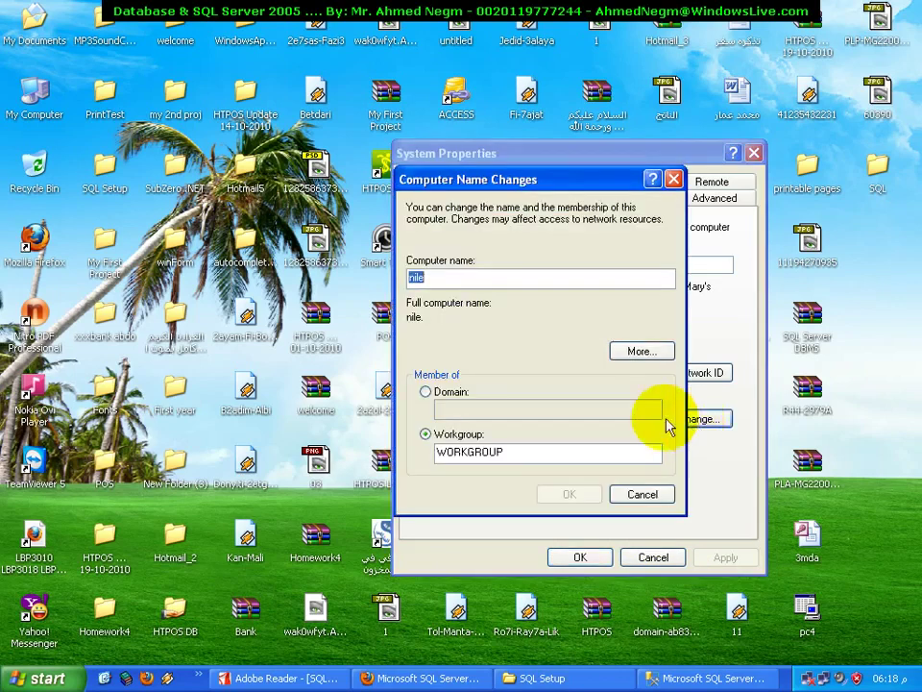
Try Domain membership, return to Workgroup, and enter a trial computer name before cancelling the Computer Name Changes dialog
left_click(450, 391)
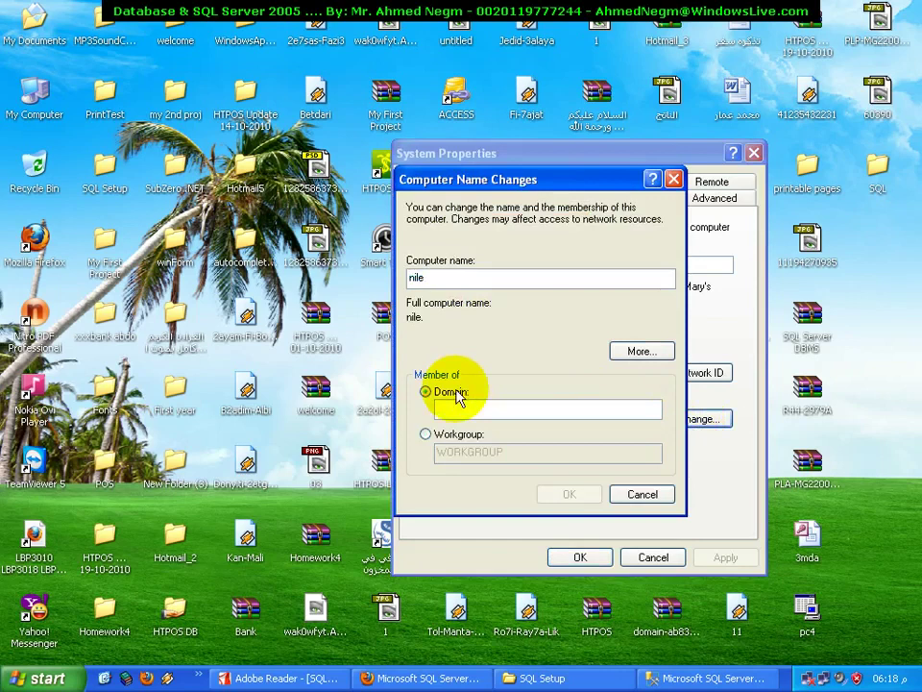
left_click(476, 437)
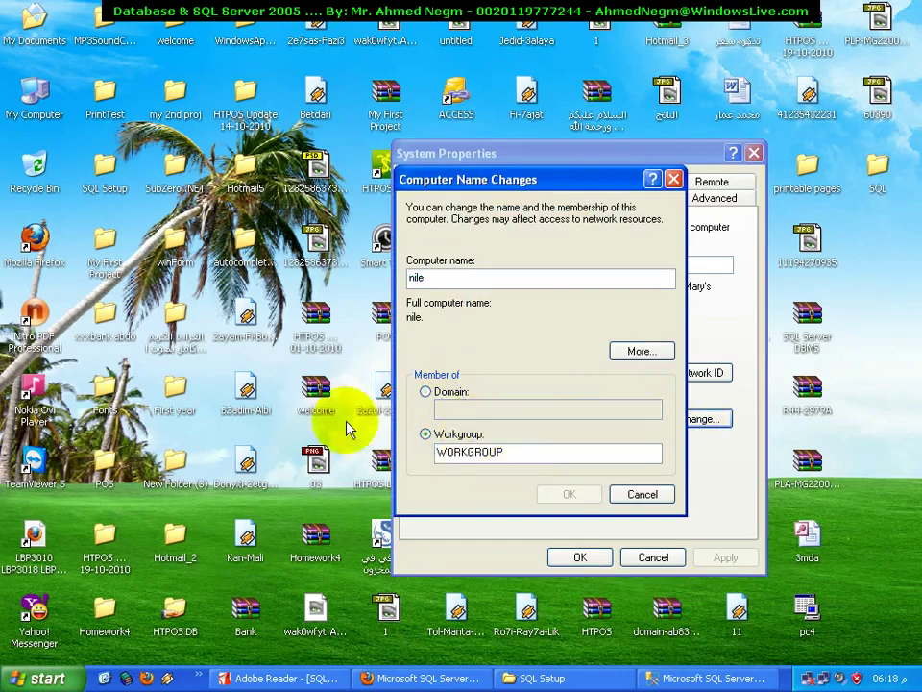
double_click(438, 284)
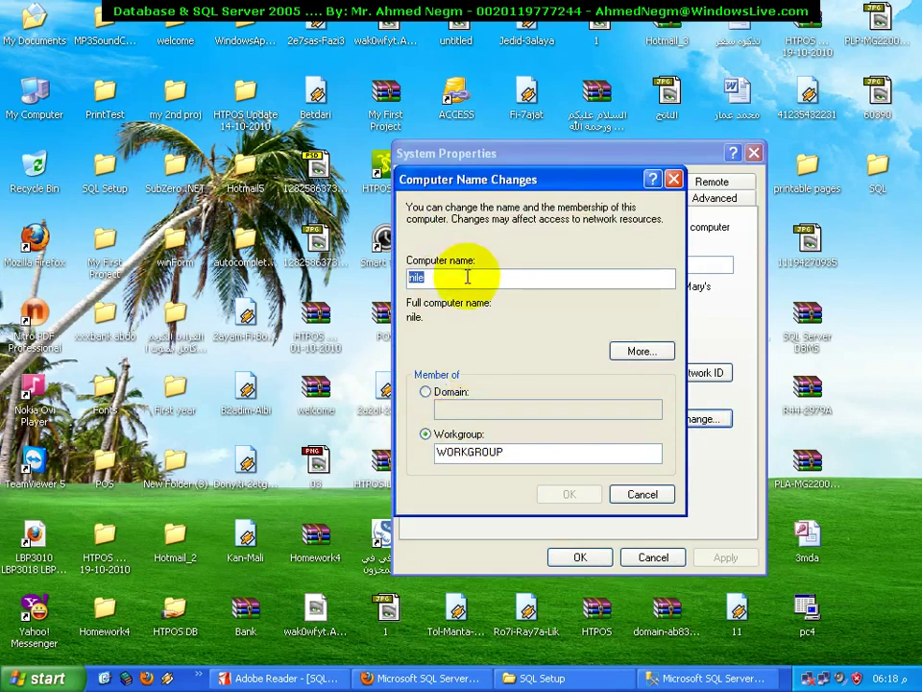
type("Ahmed")
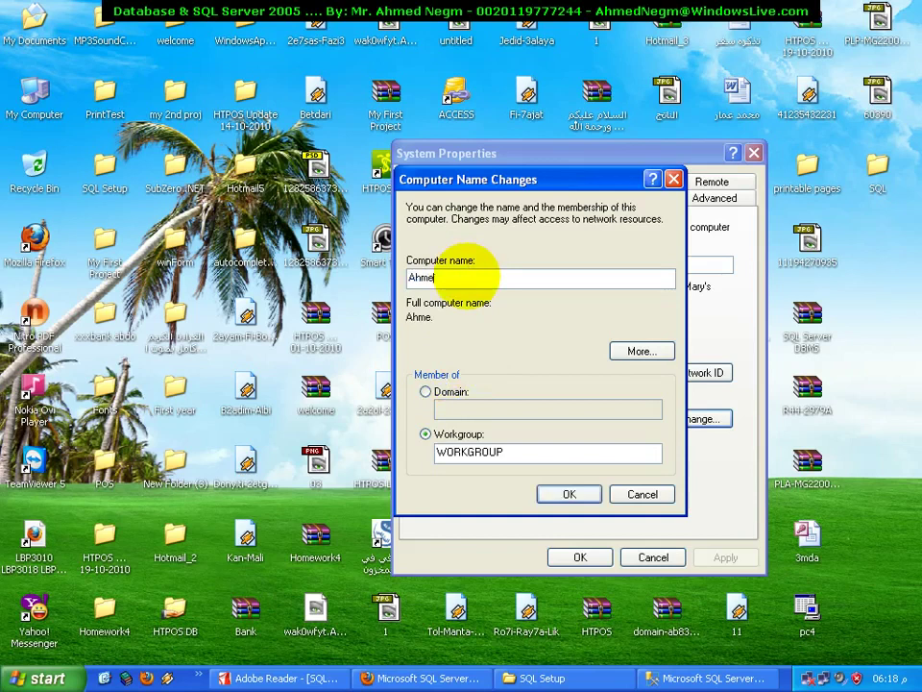
left_click(646, 498)
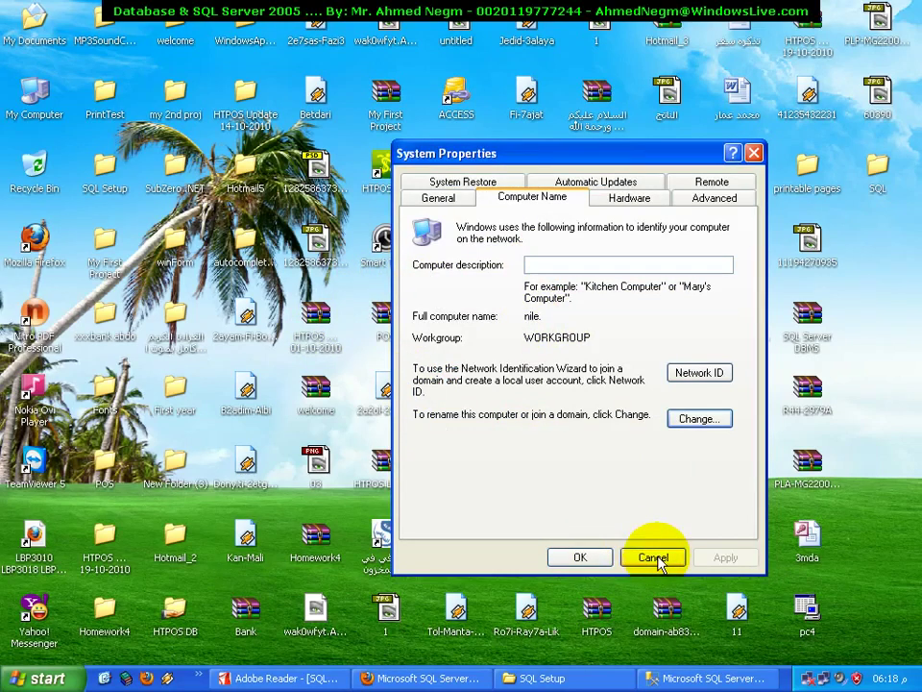
Switch to SQL Server Management Studio, enter nile as the server name and choose Windows Authentication
left_click(663, 670)
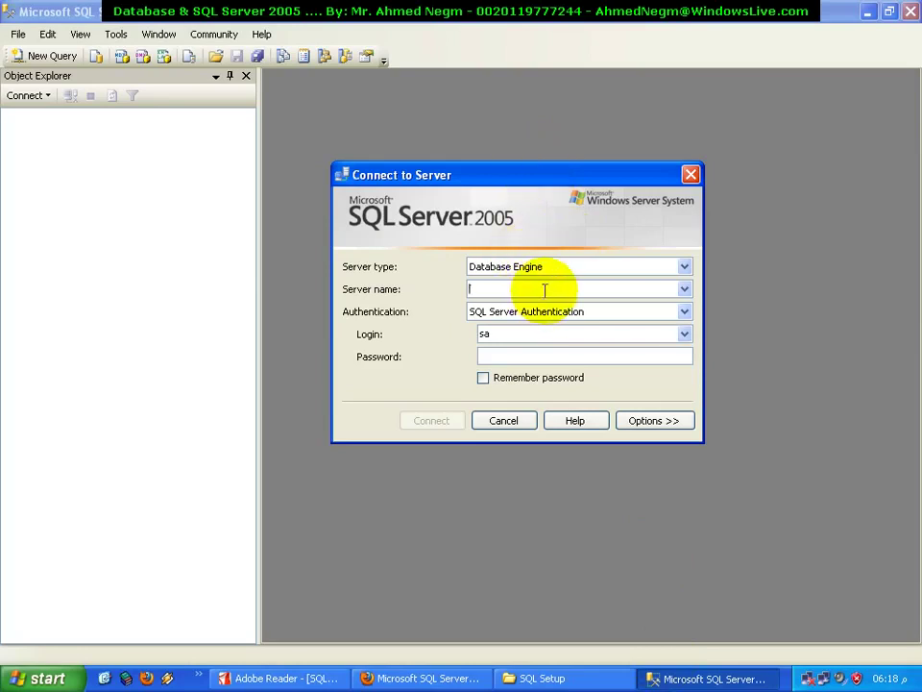
type("nile")
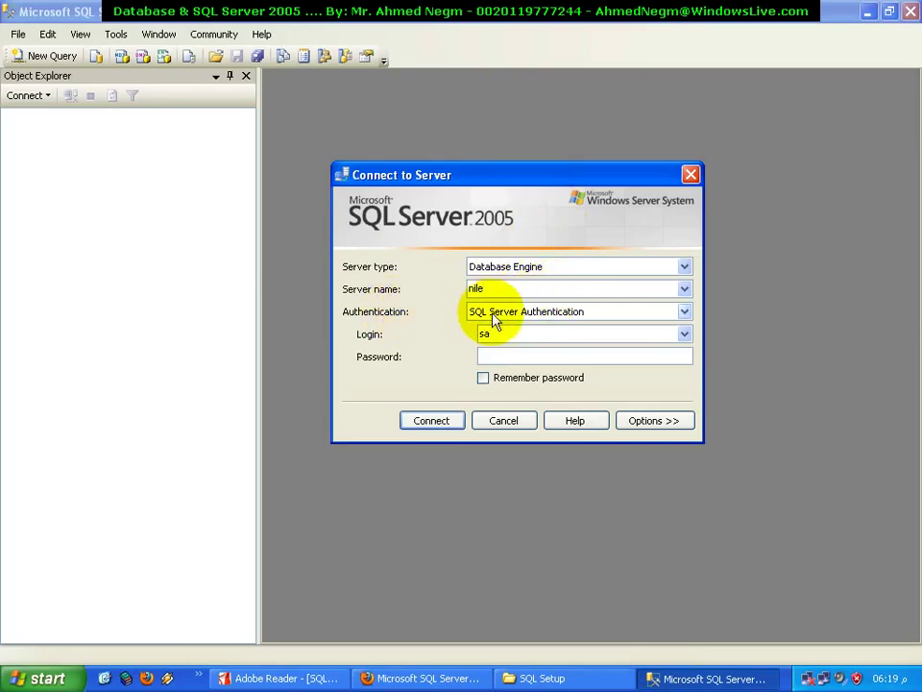
left_click(684, 313)
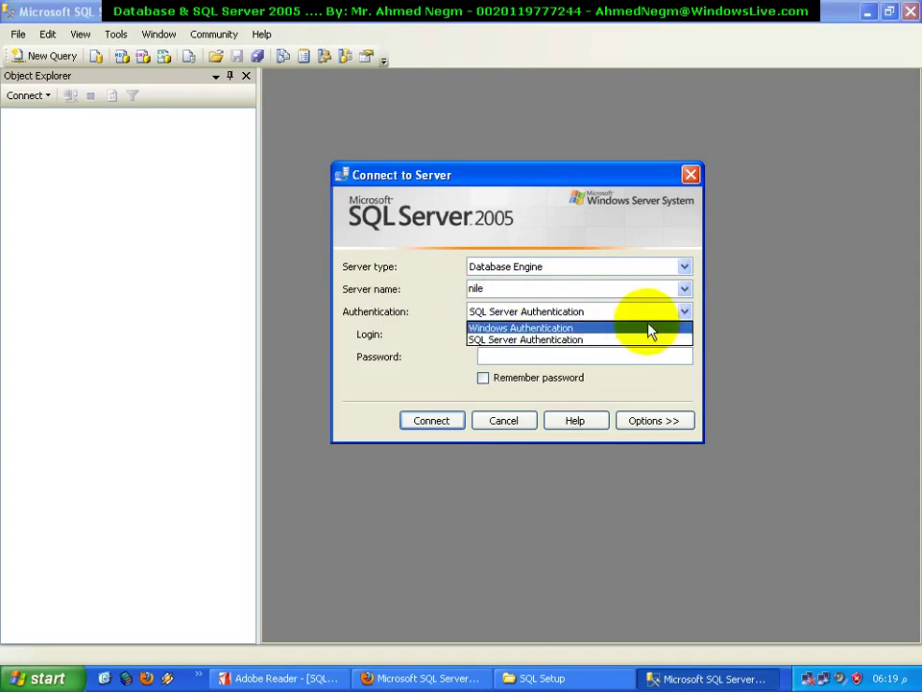
left_click(649, 327)
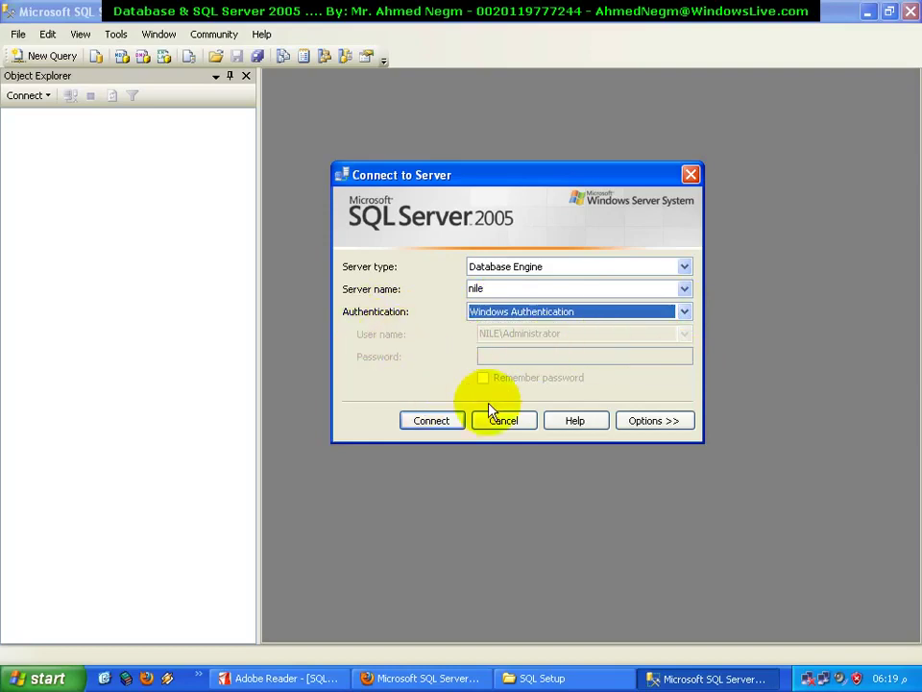
Open setup screenshot 08 from the SQL Setup folder in its own window, reposition it, and check the signed-in Windows account
left_click(533, 678)
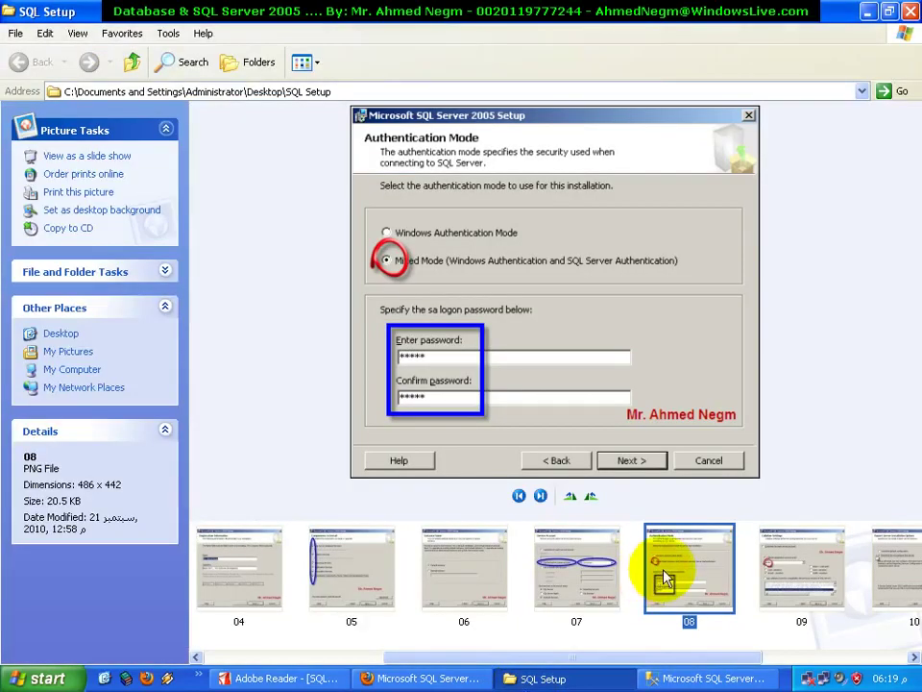
right_click(685, 508)
left_click(694, 377)
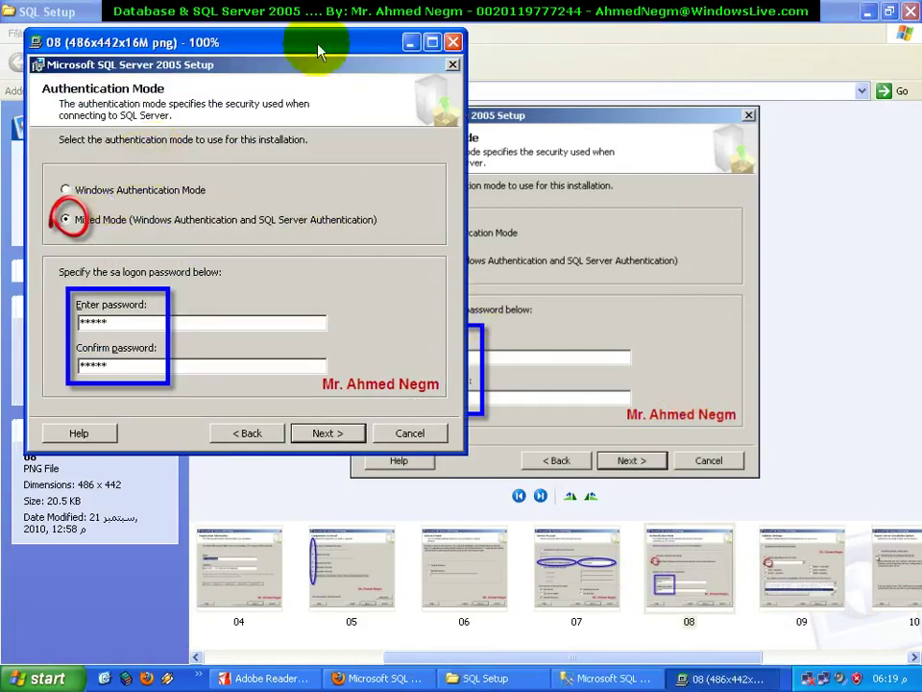
left_click_drag(317, 44, 594, 100)
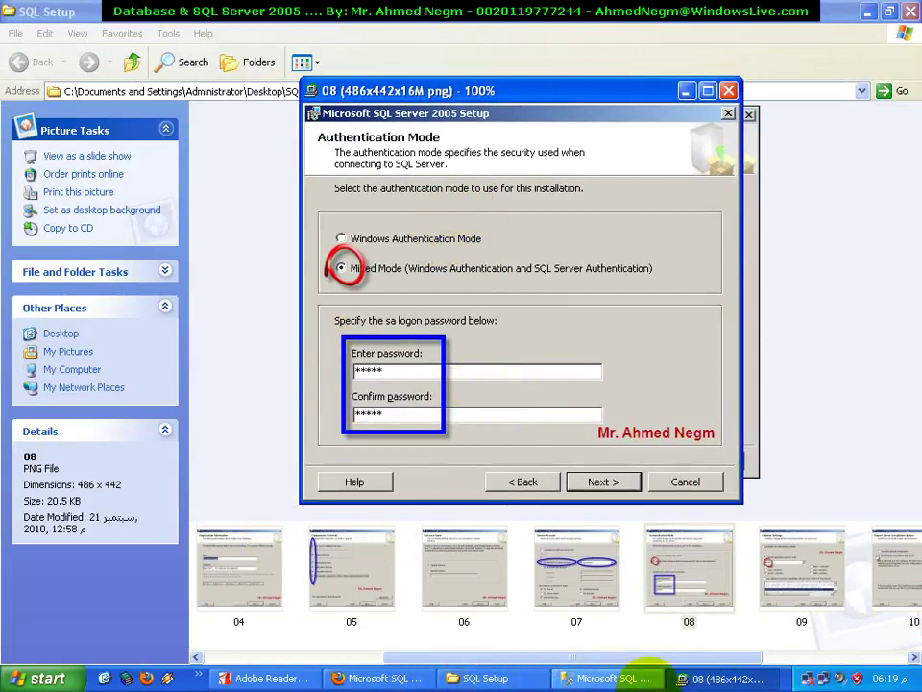
left_click(44, 679)
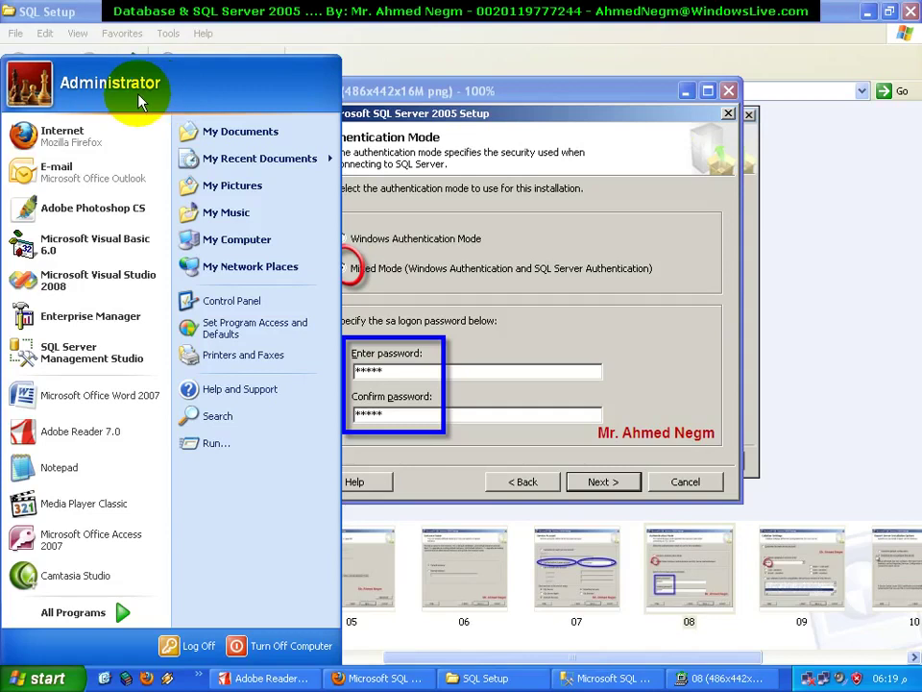
Return to Management Studio's Connect to Server dialog, choose SQL Server Authentication and check the list of saved logins
left_click(591, 678)
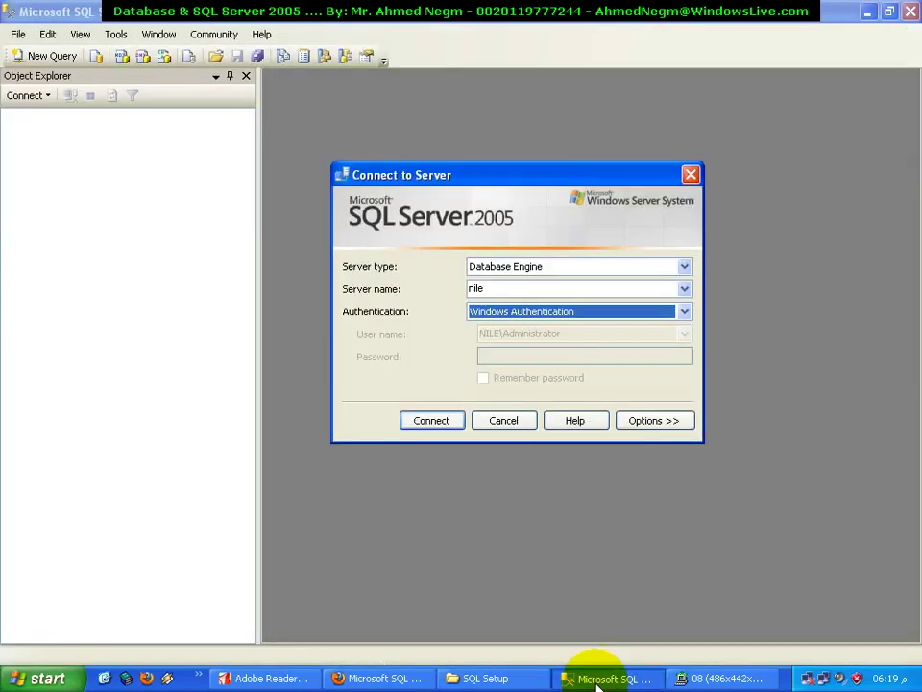
left_click(562, 314)
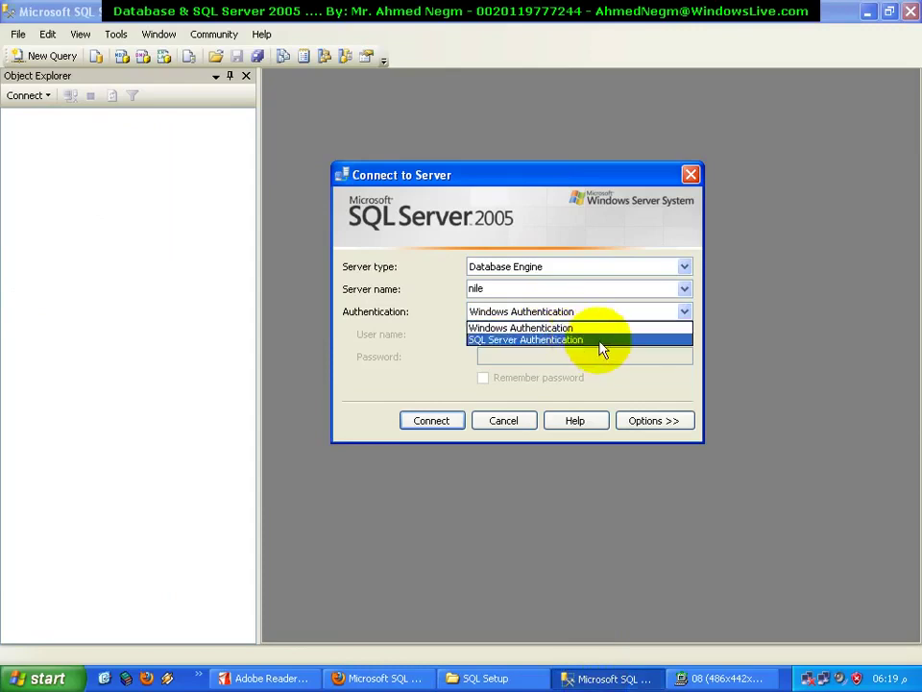
left_click(600, 341)
left_click(602, 337)
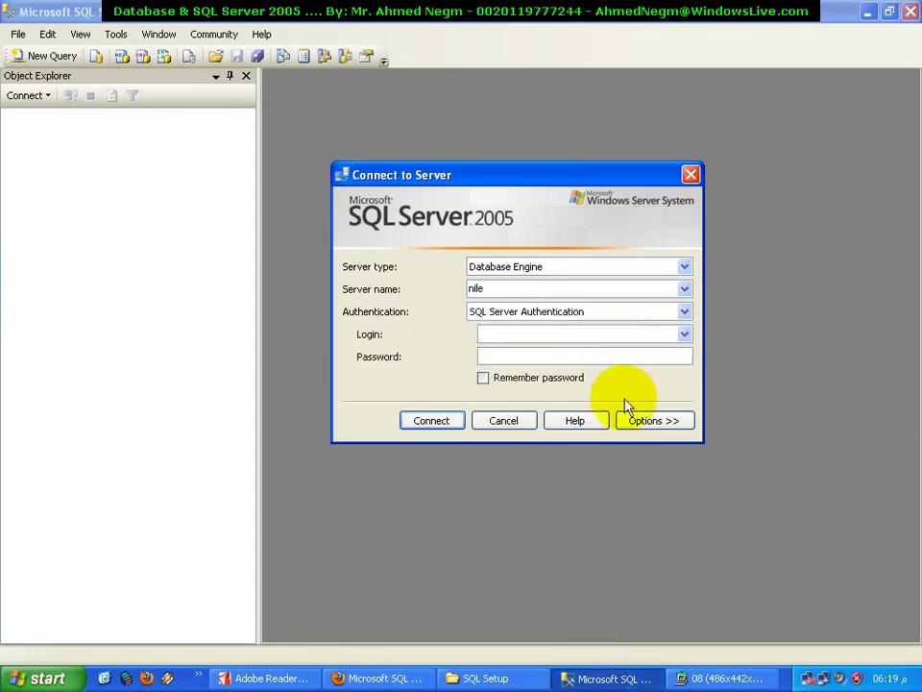
left_click(686, 334)
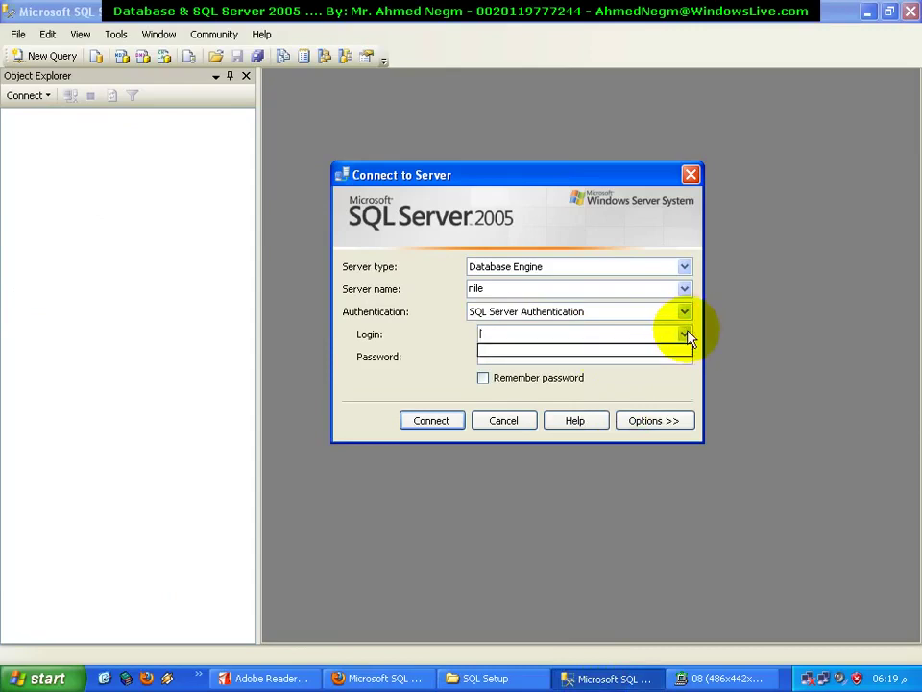
left_click(687, 337)
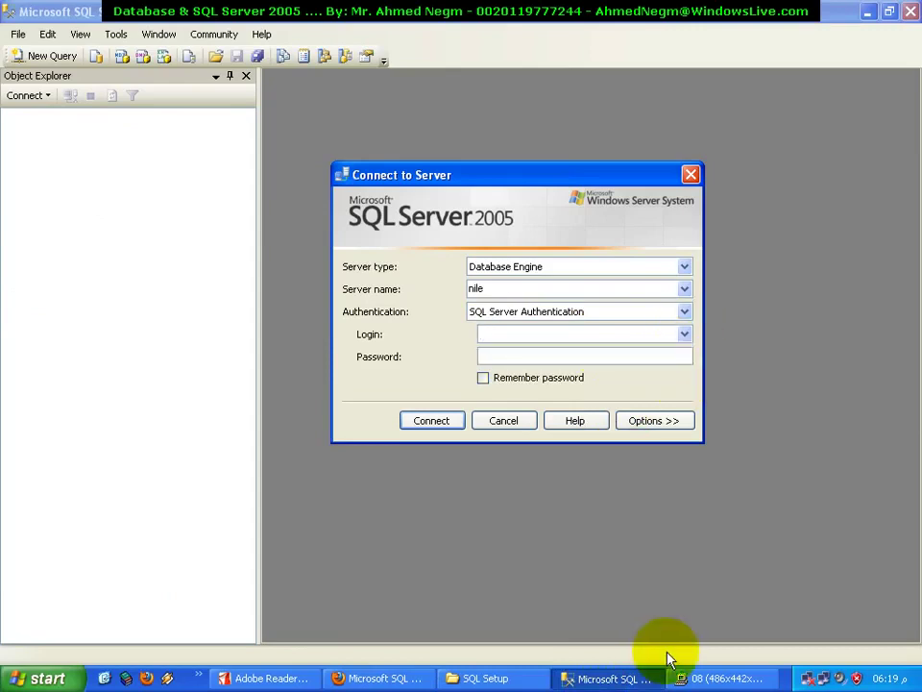
Compare the authentication modes in setup screenshot 08 with the authentication and login settings of the Connect to Server dialog
left_click(680, 680)
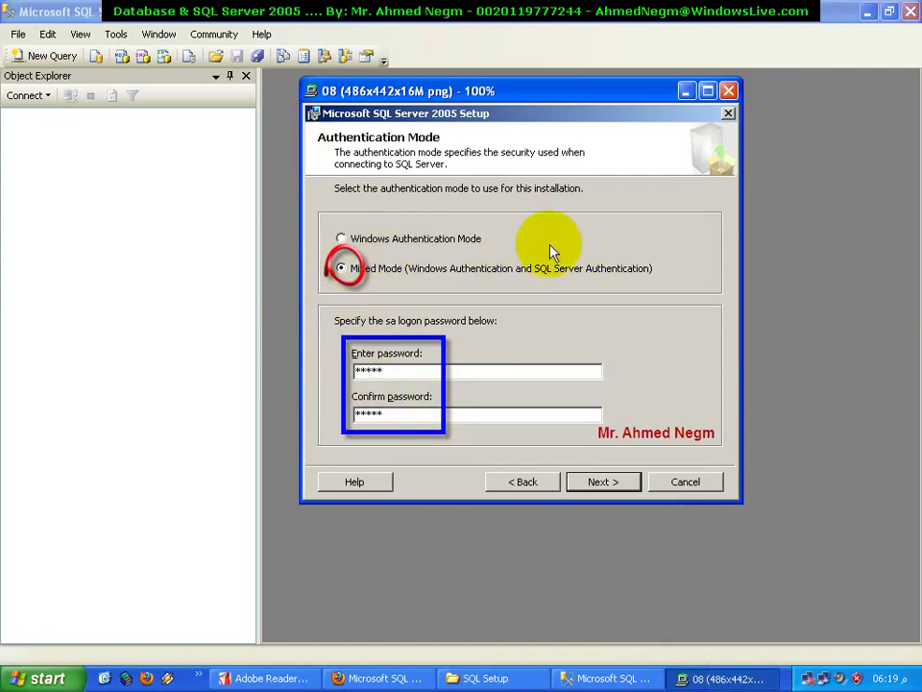
left_click(602, 677)
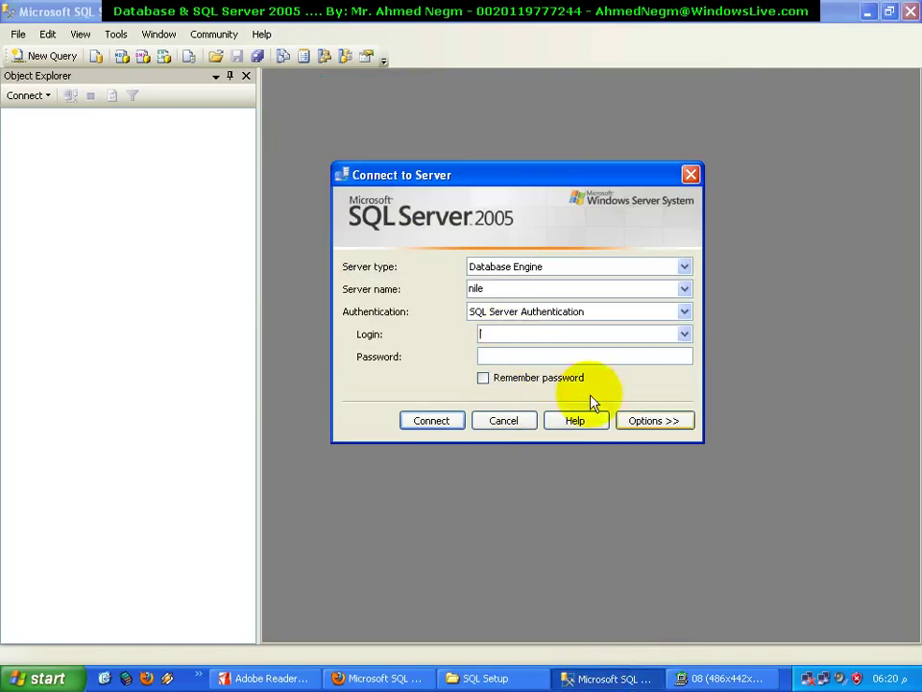
left_click(749, 674)
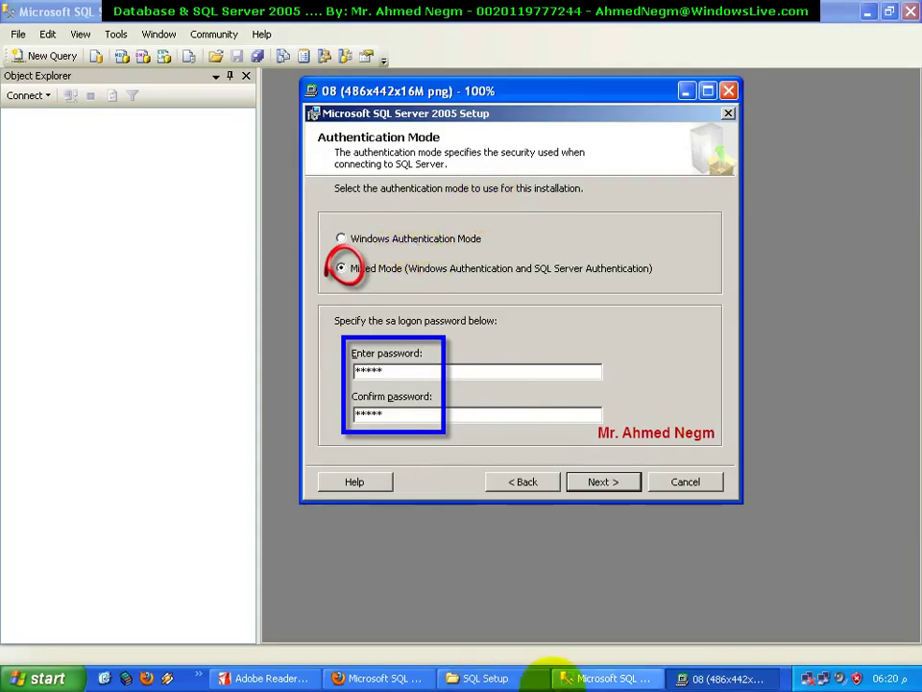
left_click(586, 679)
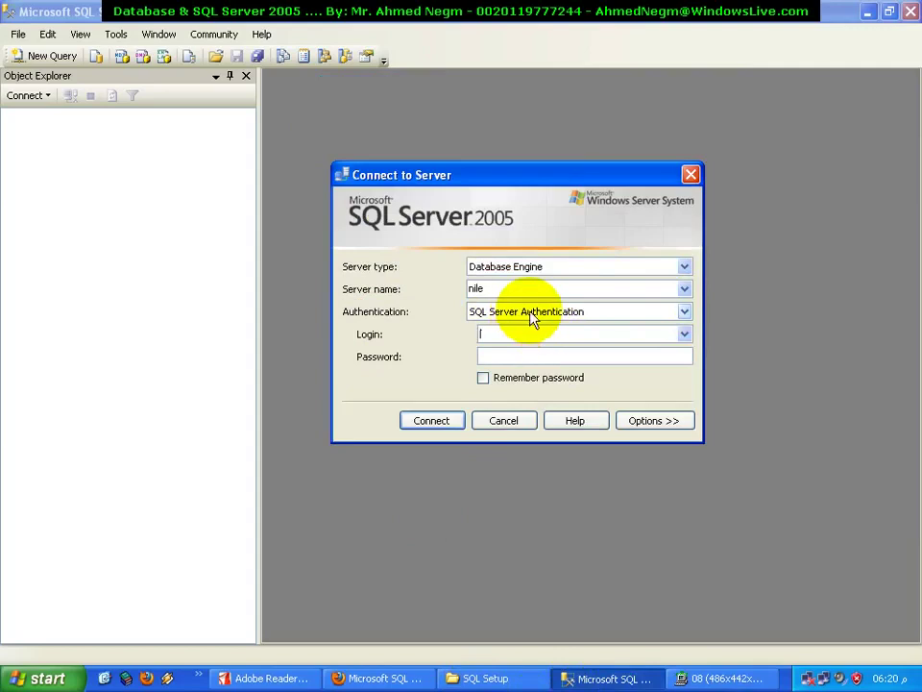
left_click(684, 679)
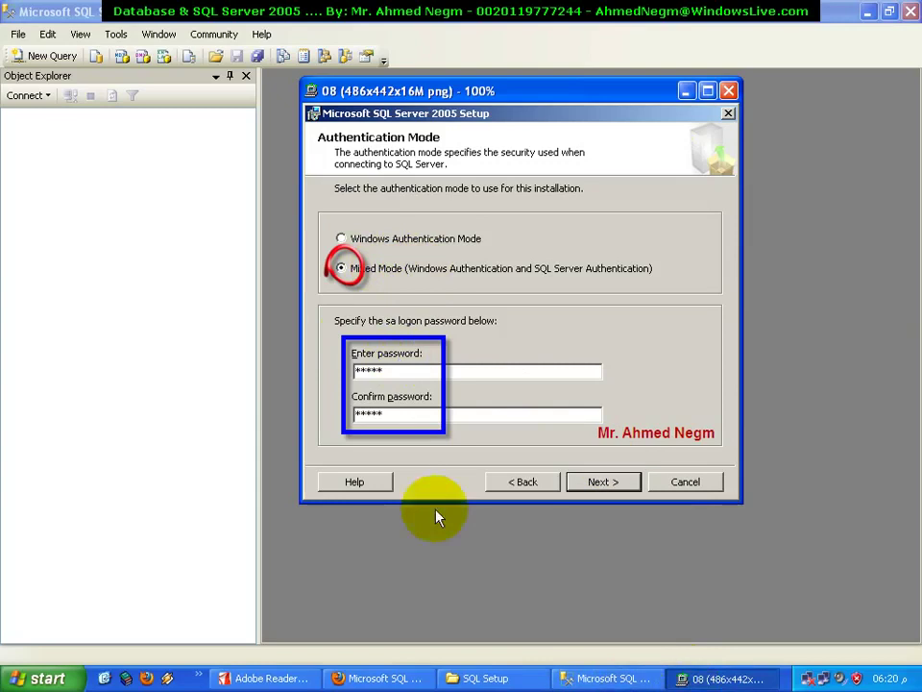
left_click(630, 677)
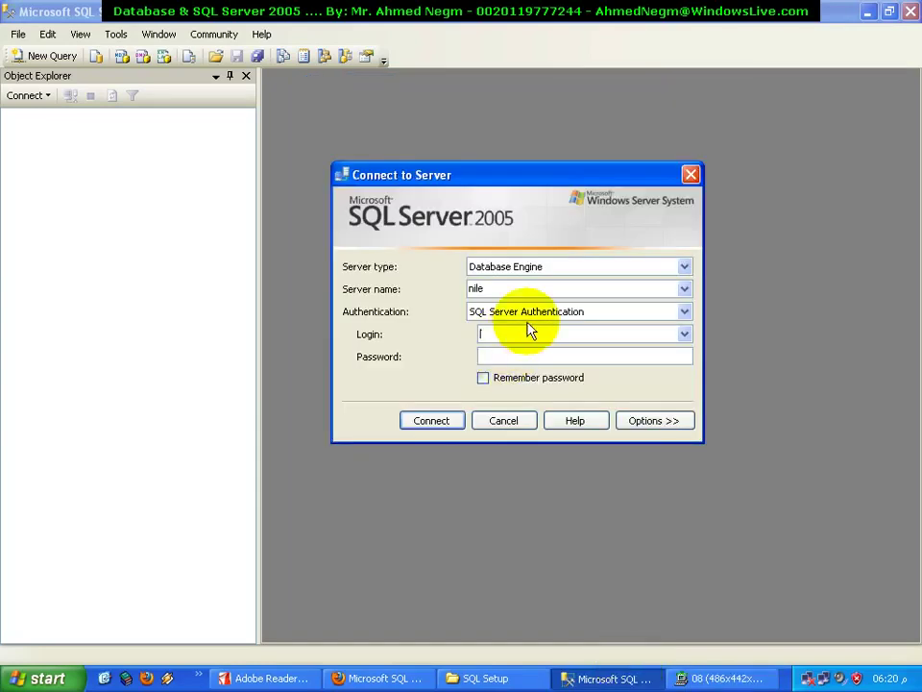
left_click(693, 679)
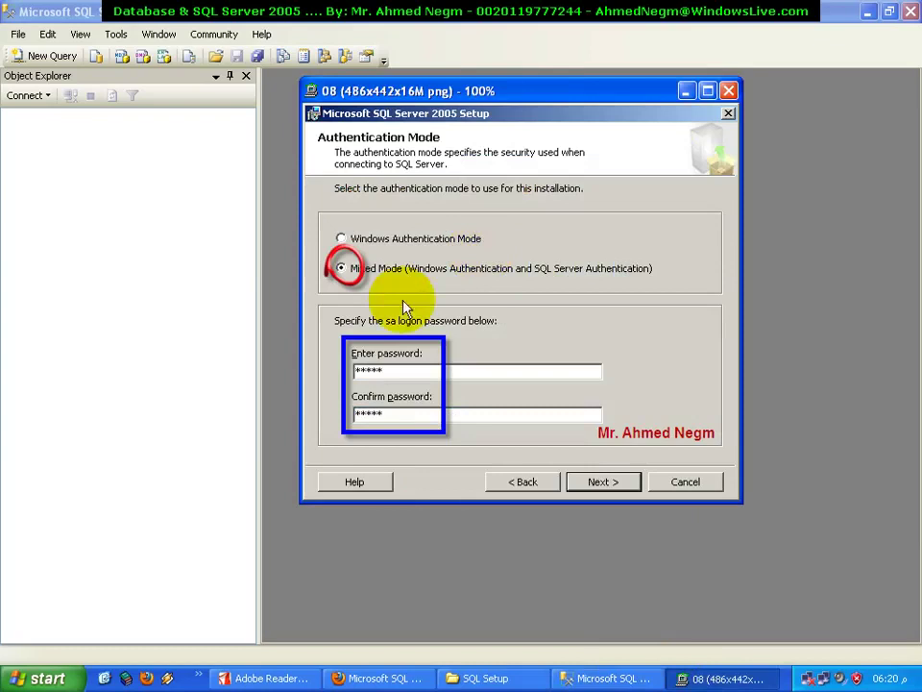
Enter sa as the login with its password, enable Remember password and connect to the nile server
left_click(642, 677)
type("sa")
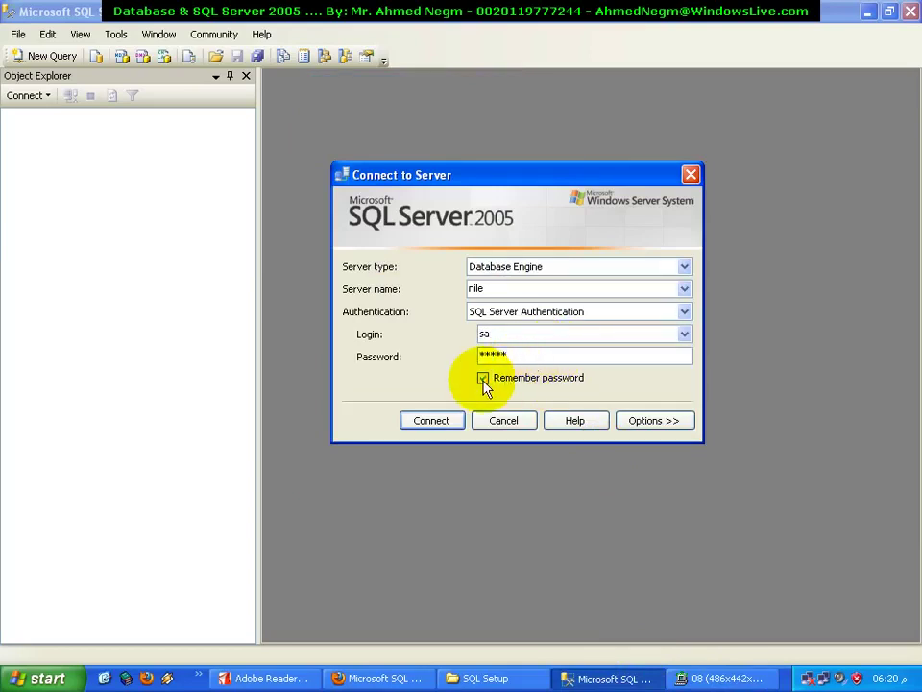
left_click(484, 379)
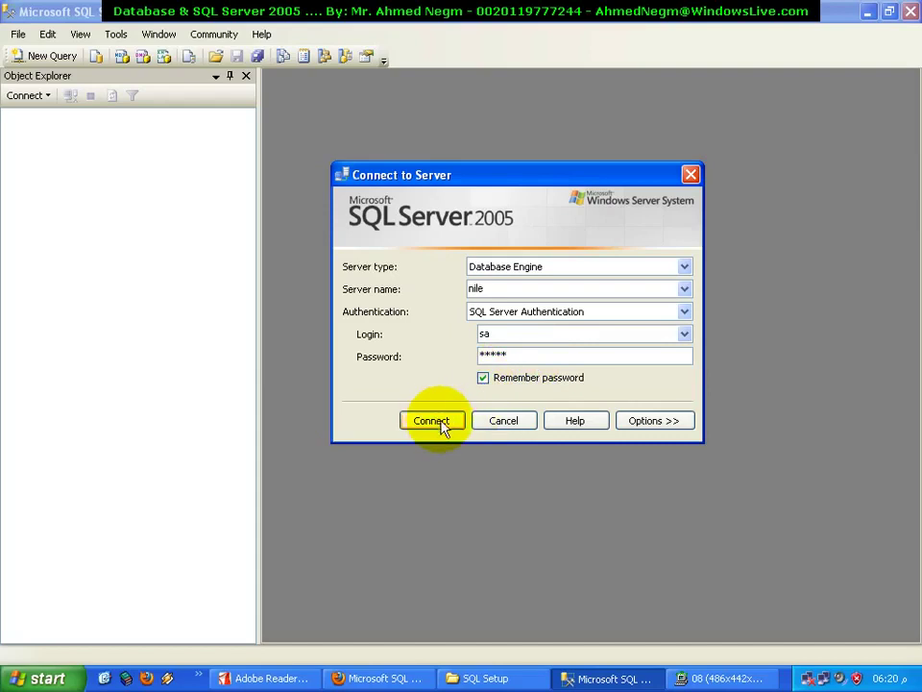
left_click(447, 427)
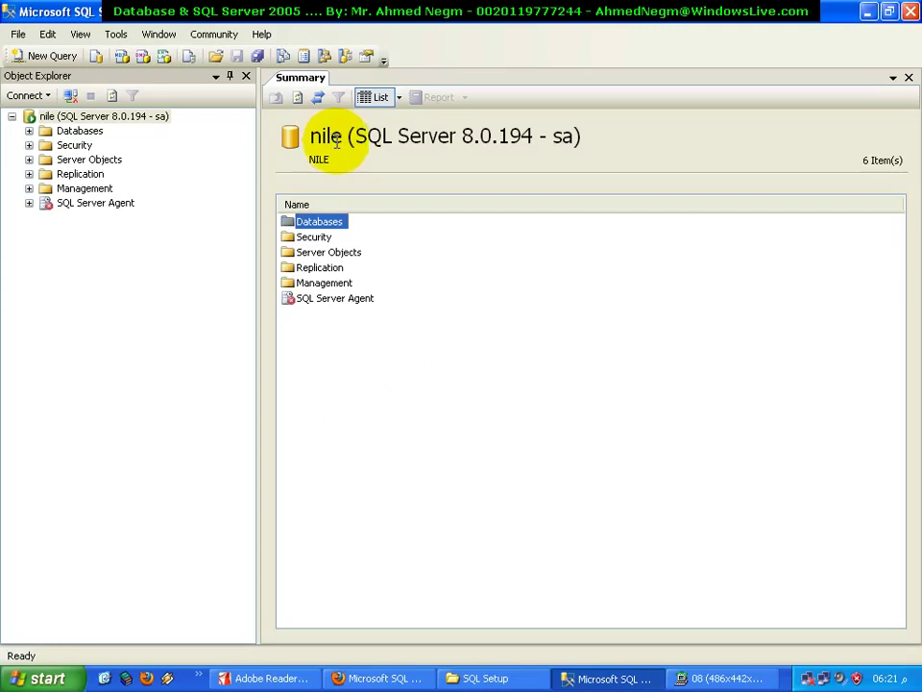
Highlight the server name, product, version number and login in the Summary page heading, ending with the whole heading
left_click_drag(337, 141, 310, 138)
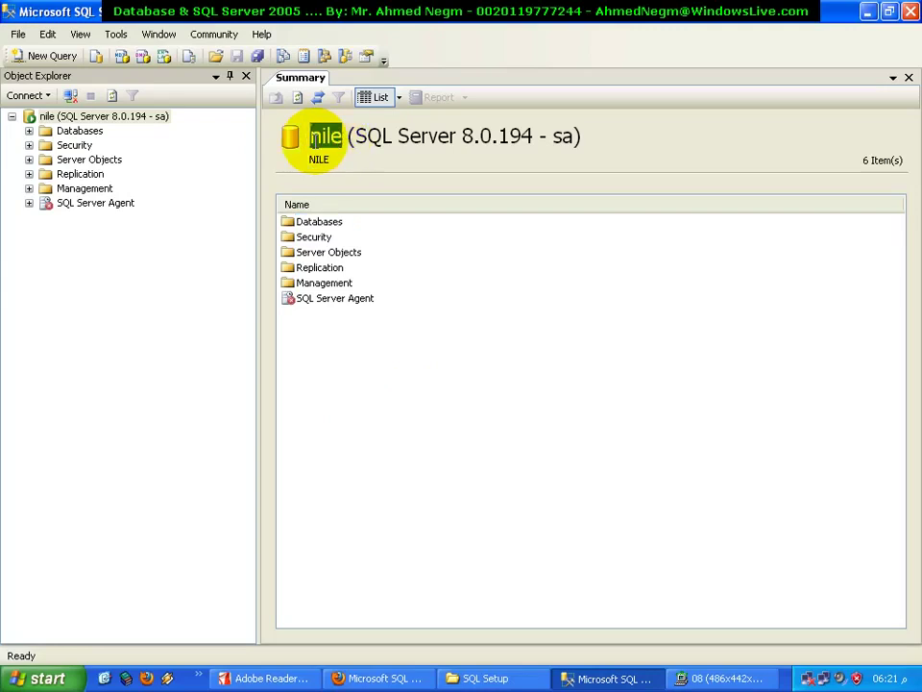
left_click(314, 161)
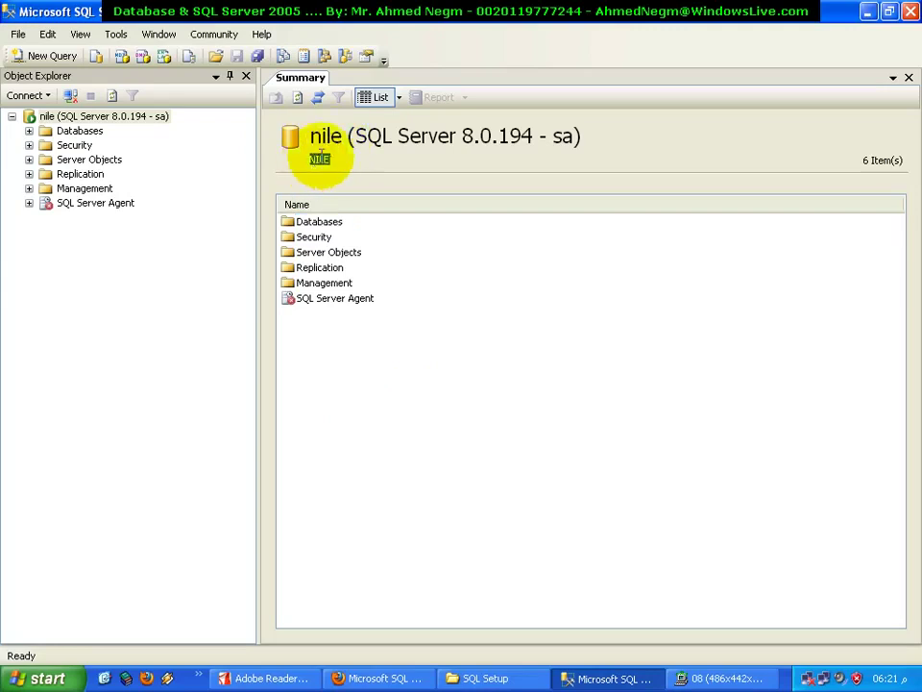
left_click_drag(355, 135, 450, 135)
left_click_drag(462, 136, 482, 139)
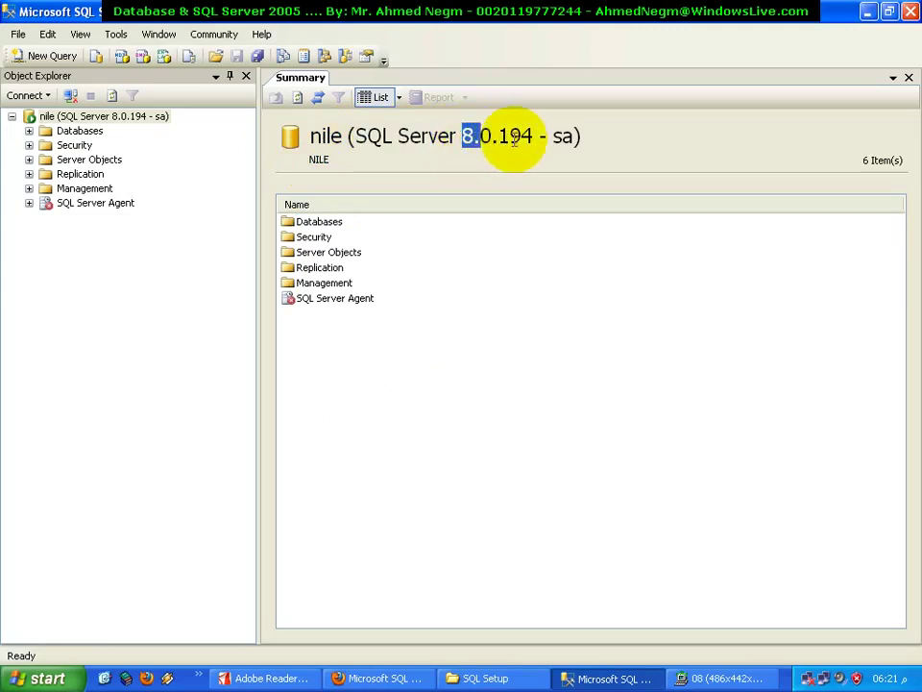
left_click_drag(556, 137, 581, 134)
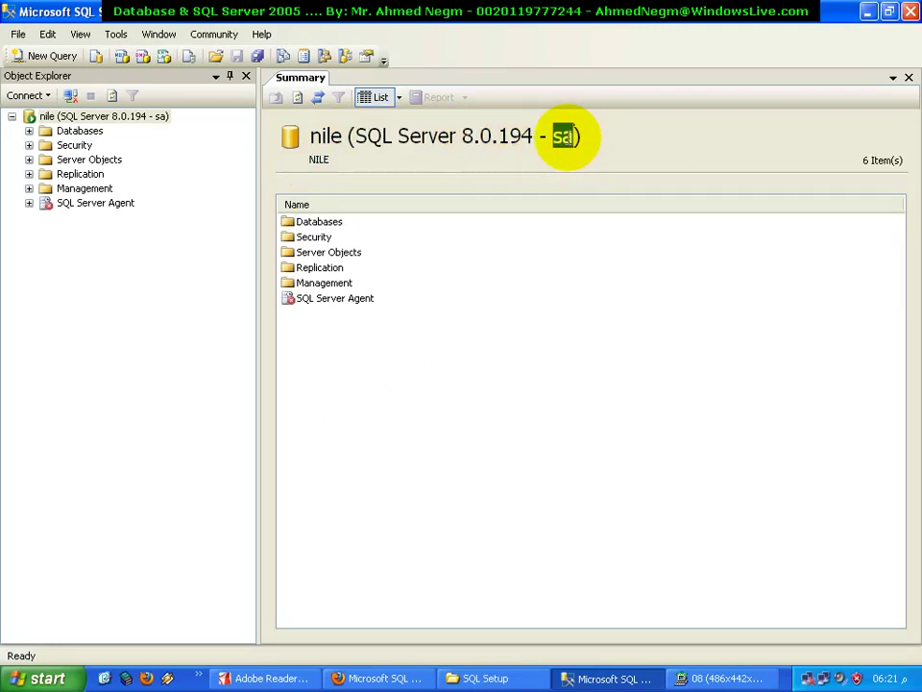
left_click_drag(290, 135, 601, 134)
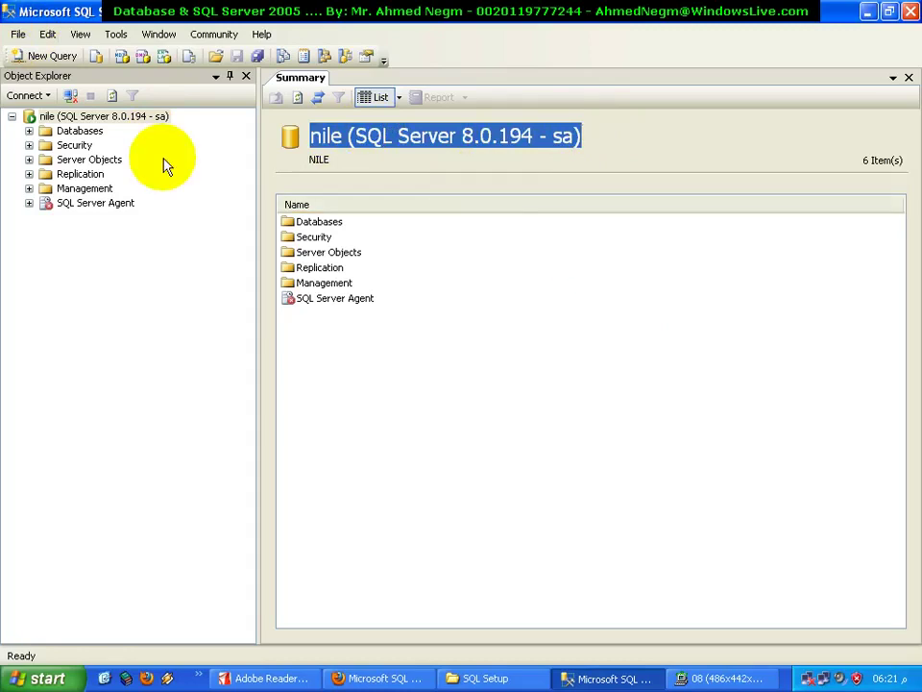
Expand the Databases folder of the nile server, collapse it and expand it again
left_click(30, 131)
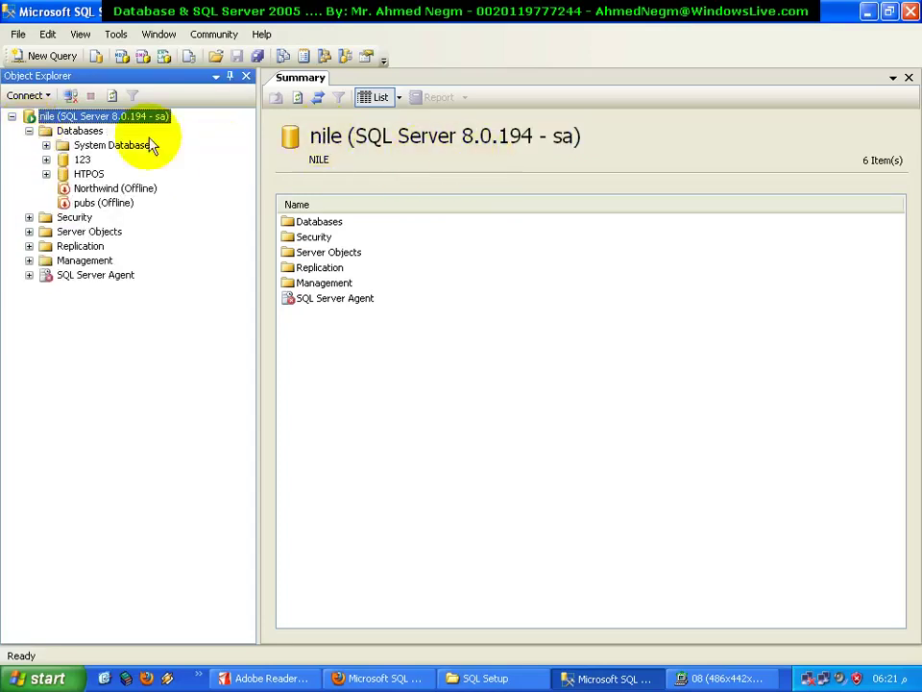
left_click(29, 131)
left_click(29, 131)
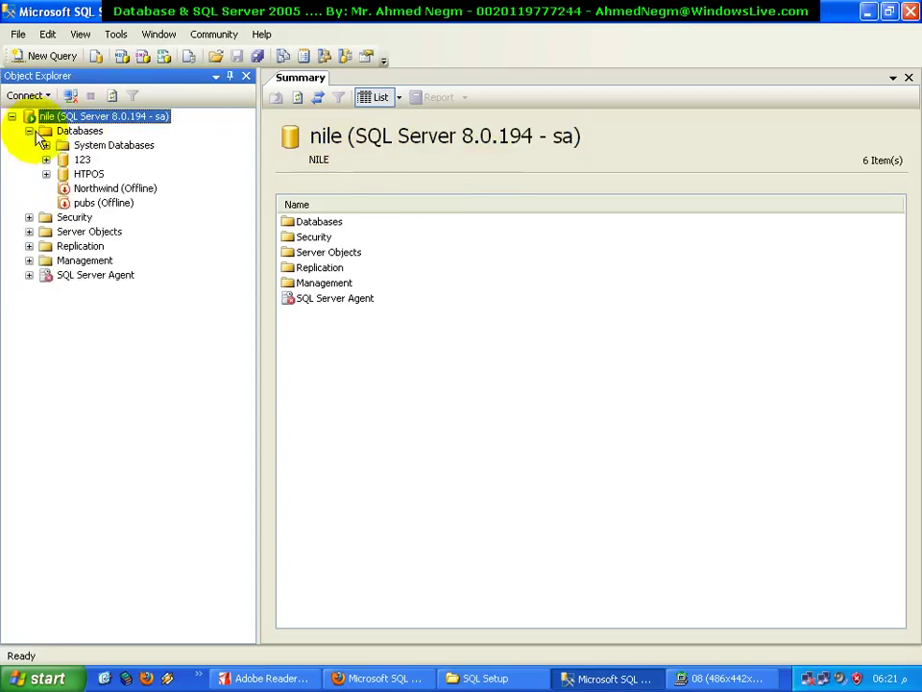
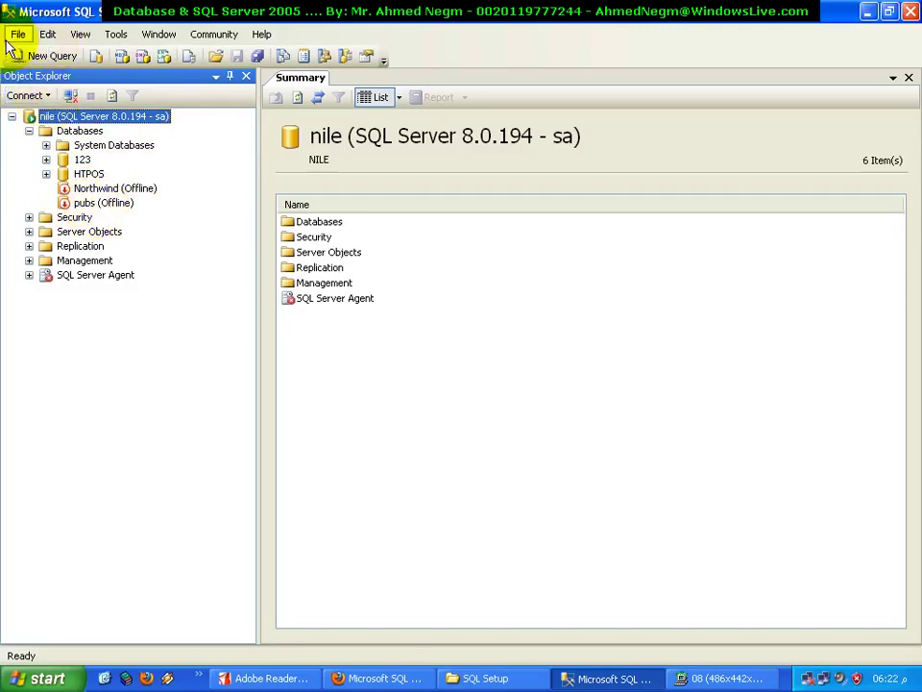
Disconnect Object Explorer from the nile server and highlight the Summary page heading
left_click(14, 37)
left_click(44, 74)
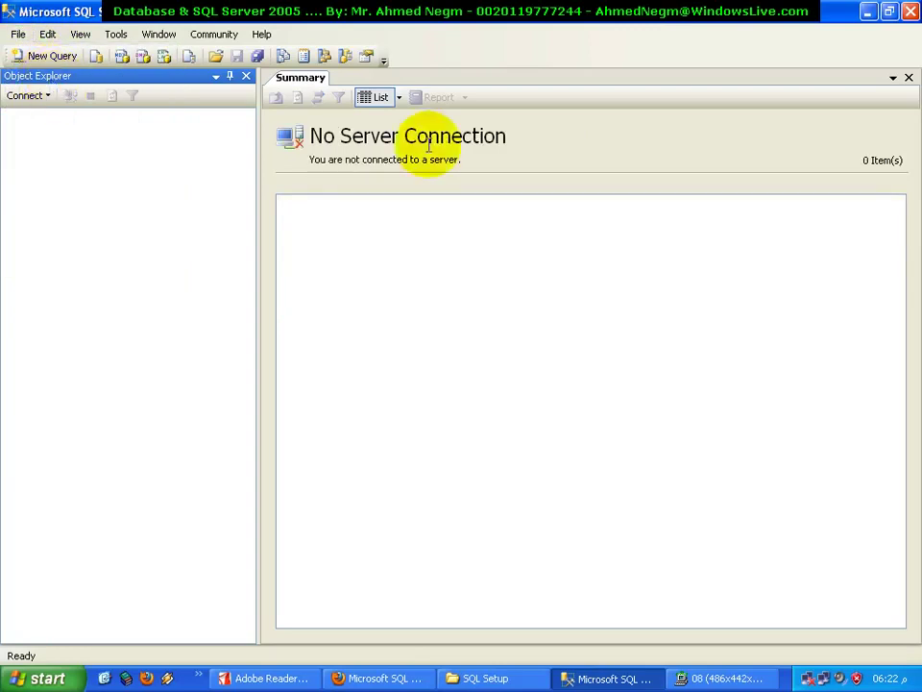
left_click_drag(323, 136, 579, 134)
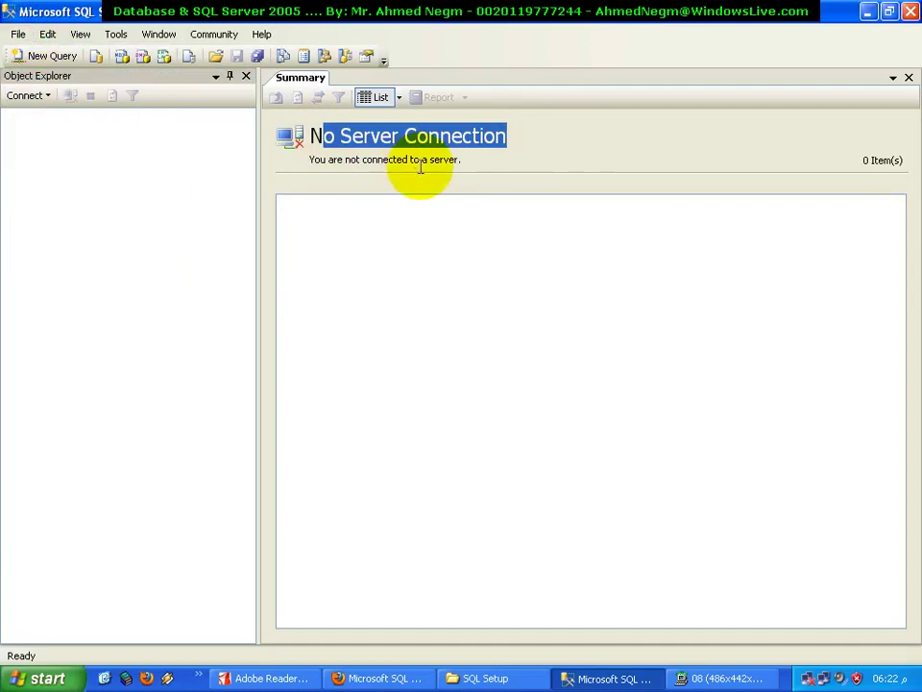
Connect Object Explorer to nile\sql05 using SQL Server Authentication with login sa, entering the account password and enabling Remember password
left_click(21, 36)
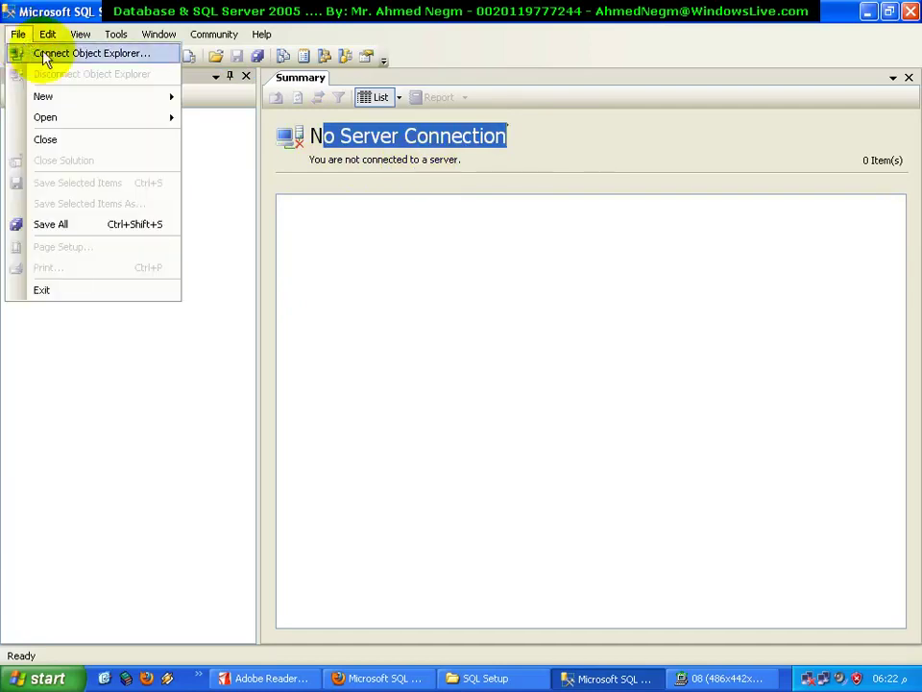
left_click(69, 61)
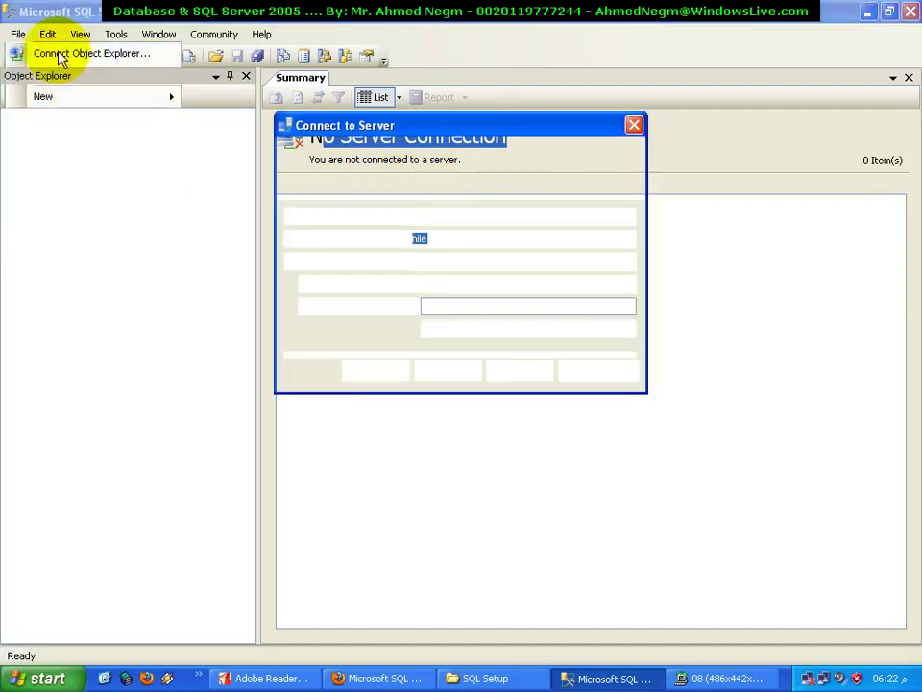
left_click(442, 237)
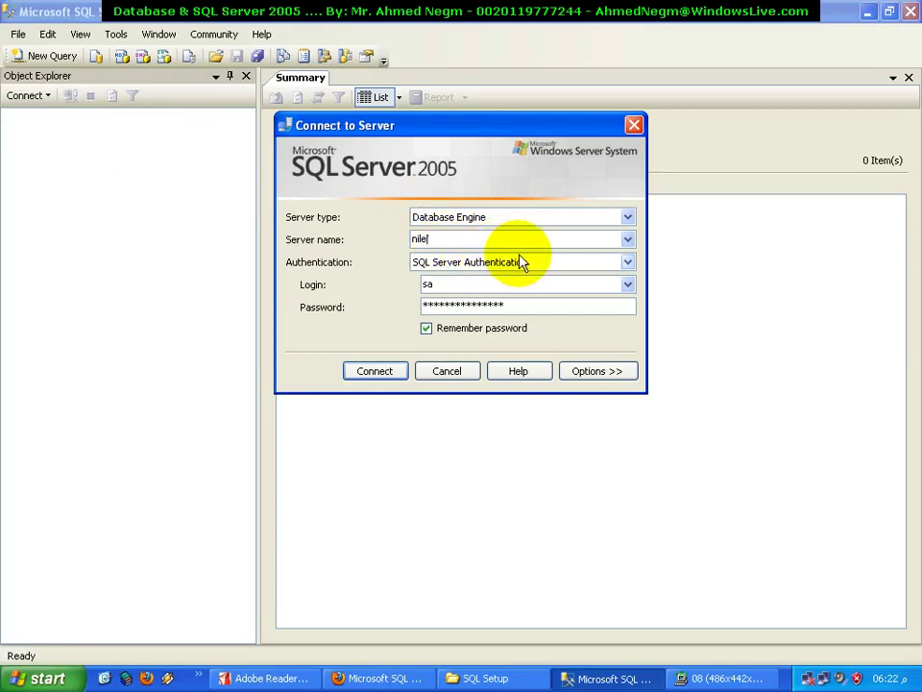
type("\\sql05")
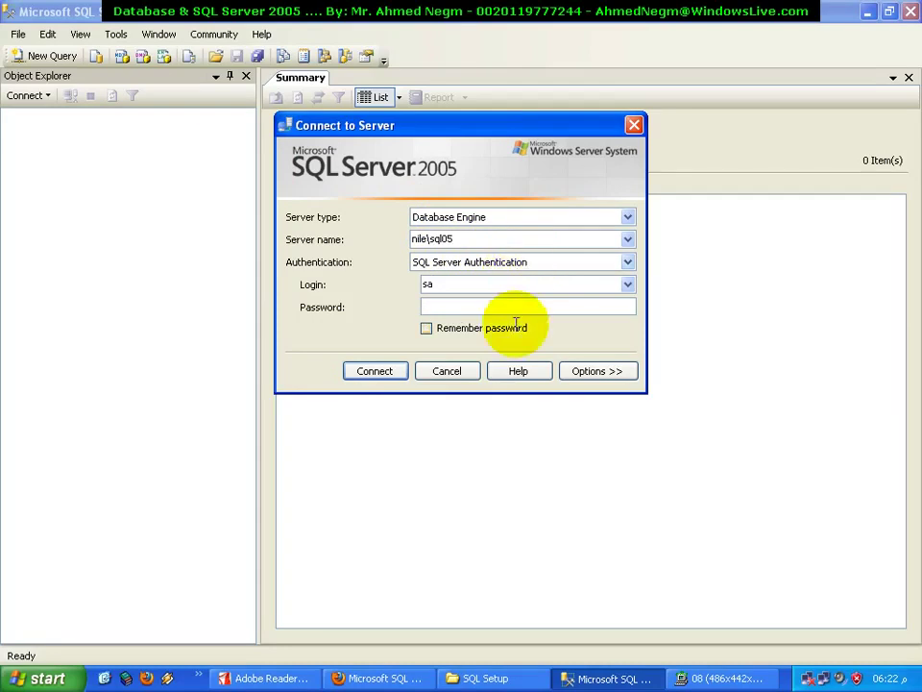
left_click(491, 307)
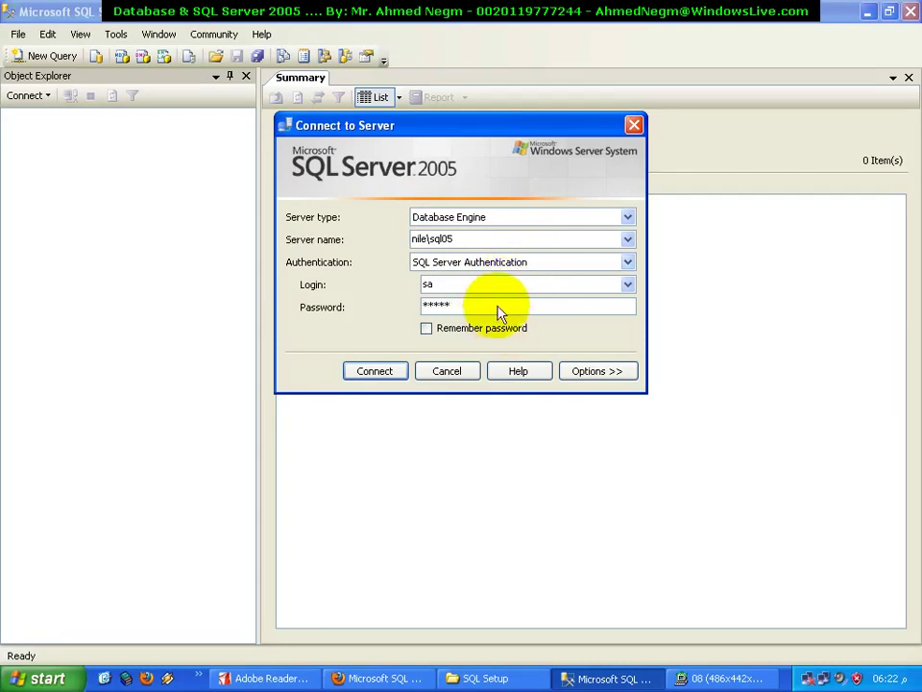
left_click(426, 329)
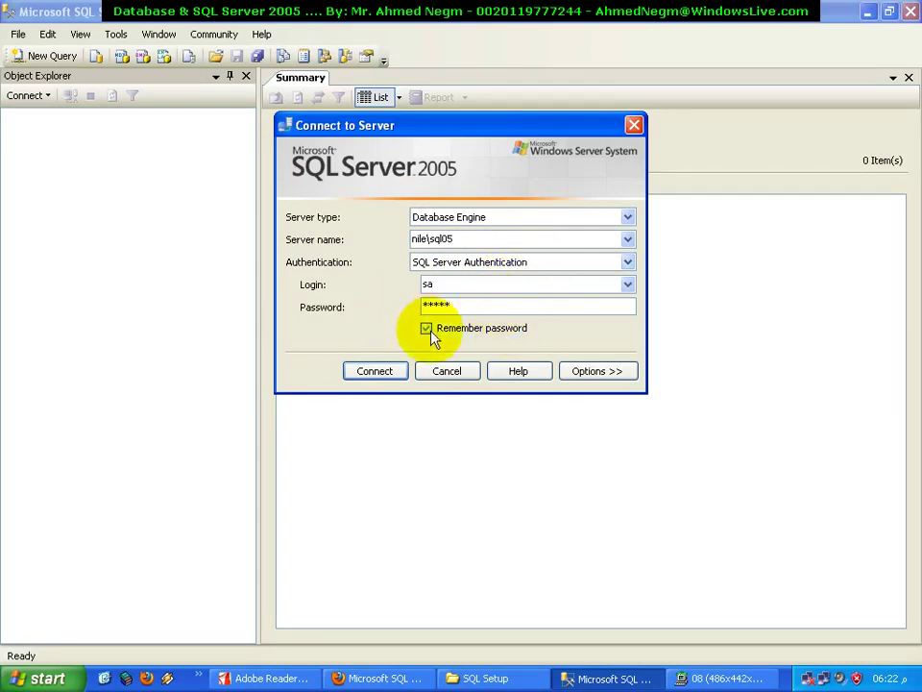
left_click(389, 375)
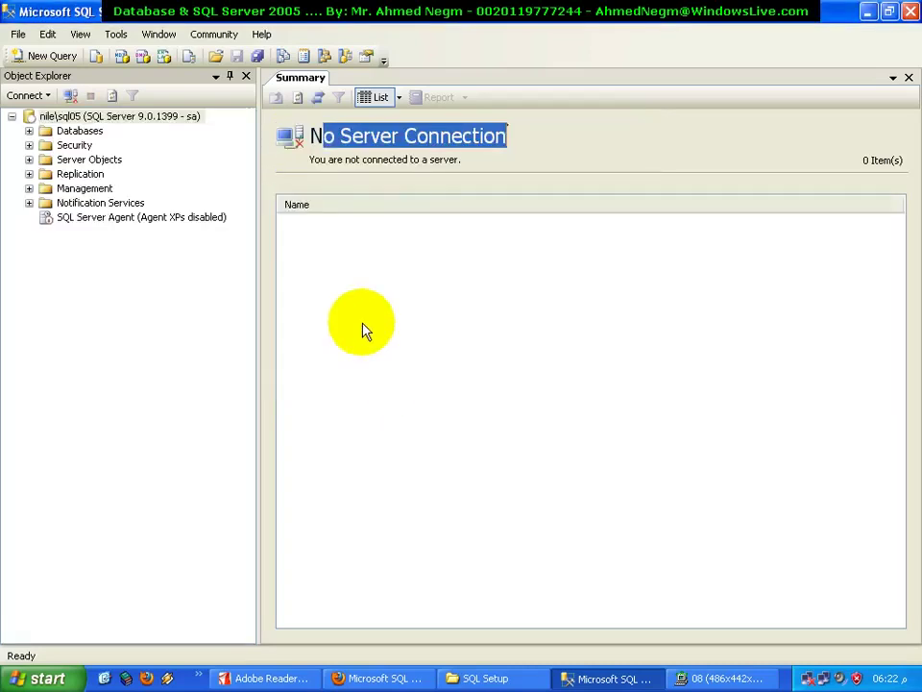
Expand the Databases folder of nile\sql05 and highlight the server and instance names in the Summary heading
left_click(30, 131)
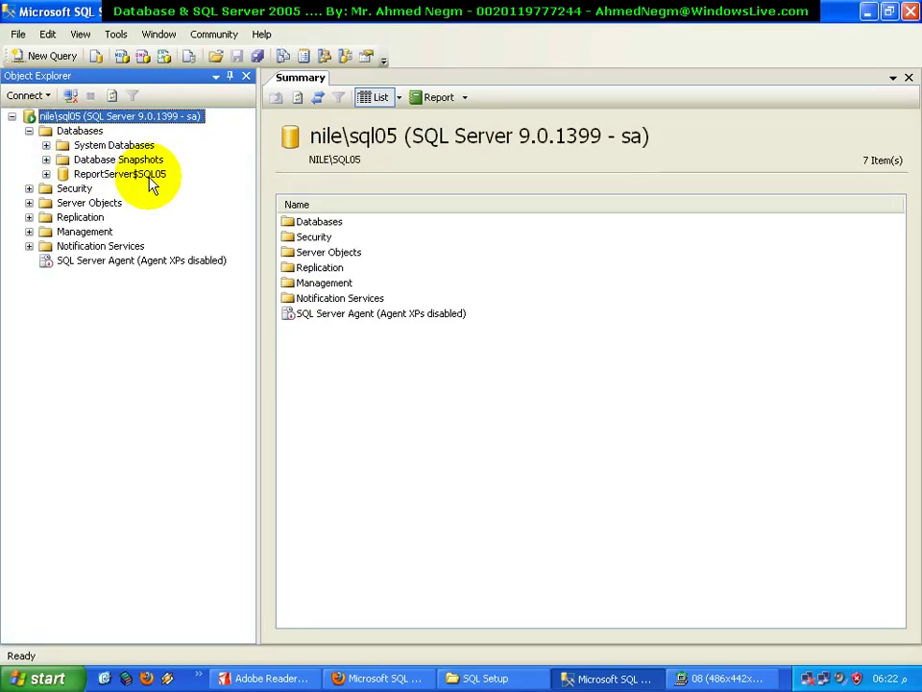
left_click(311, 138)
left_click_drag(311, 138, 344, 137)
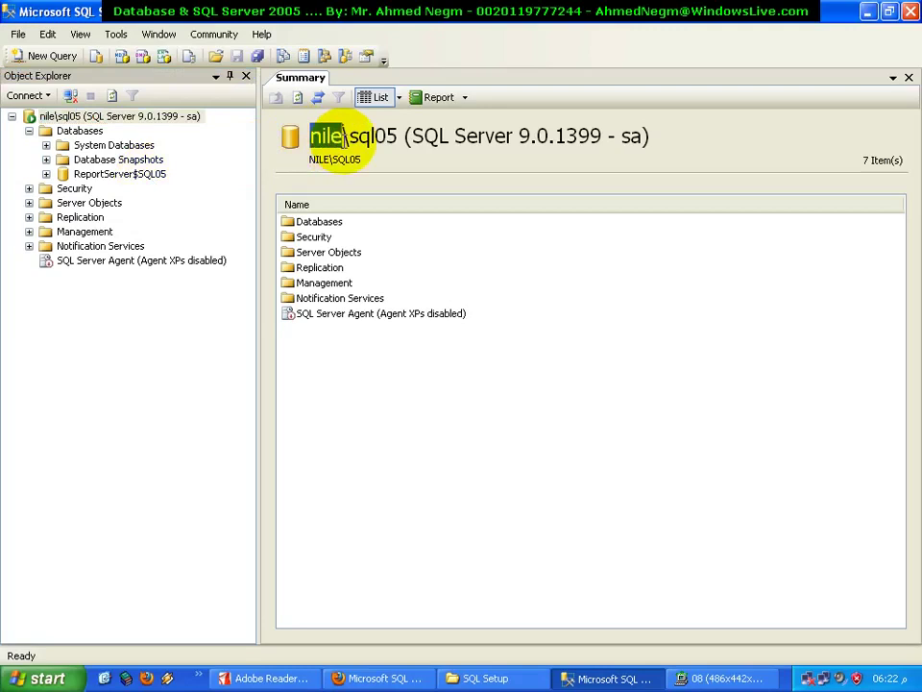
left_click_drag(360, 142, 385, 142)
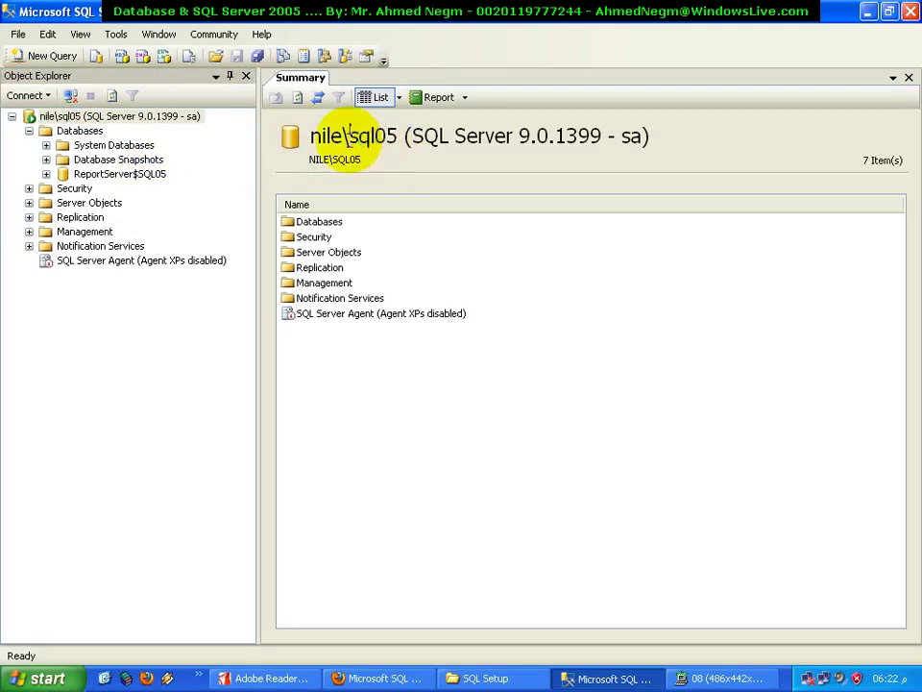
left_click_drag(349, 143, 390, 141)
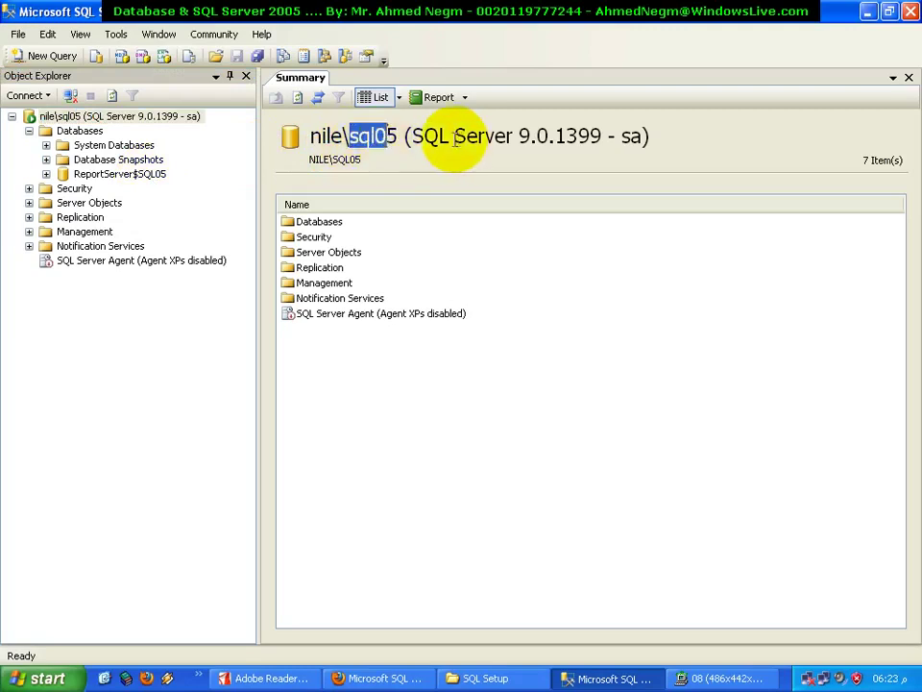
Highlight the version number, server name, login and instance name in the Summary heading, ending with the instance name
left_click(520, 138)
left_click_drag(520, 137, 601, 137)
right_click(533, 142)
left_click(519, 131)
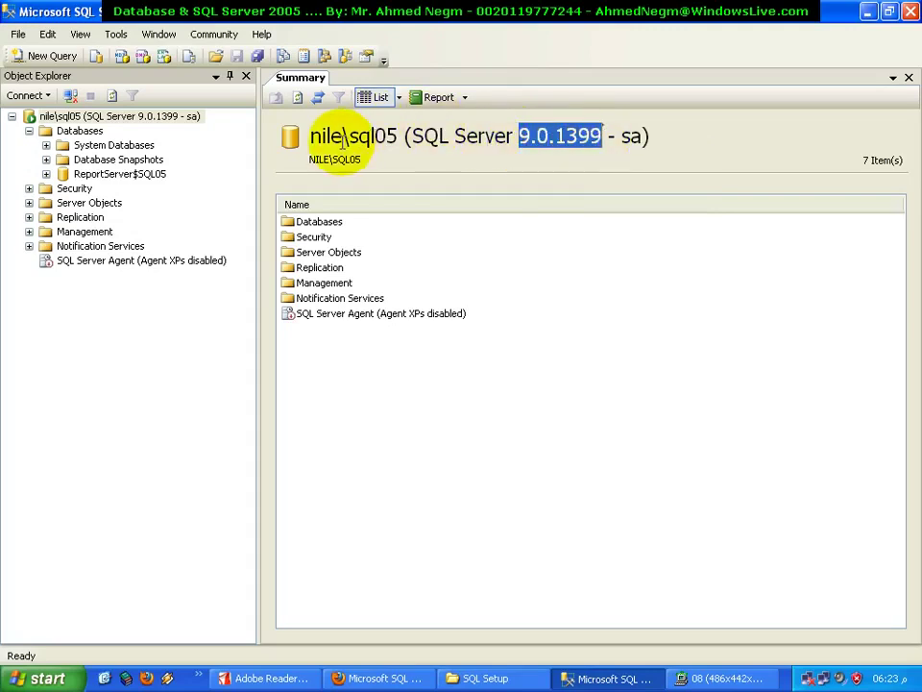
left_click_drag(342, 137, 303, 140)
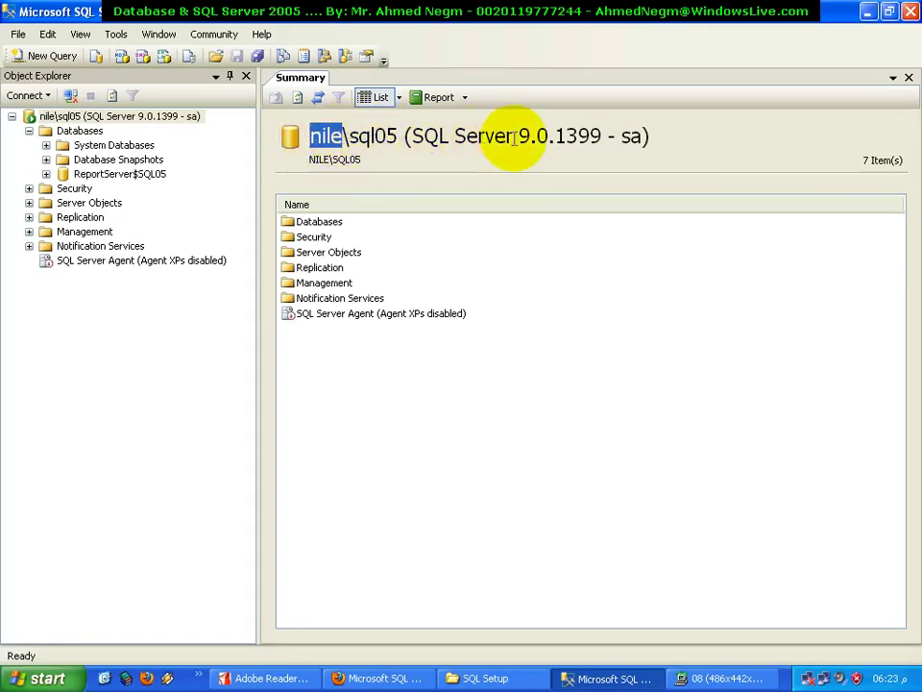
left_click_drag(549, 138, 605, 128)
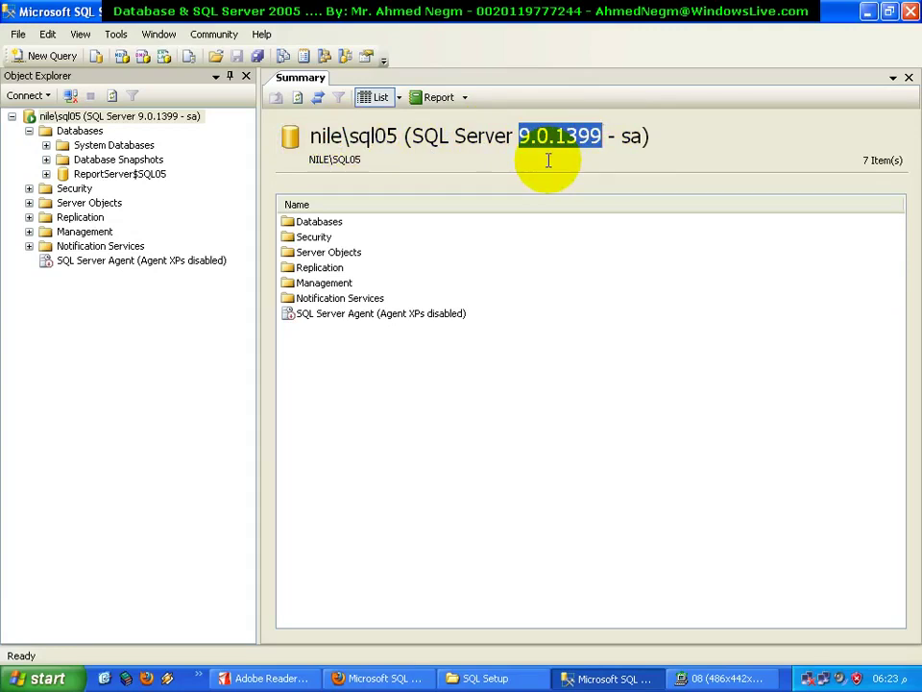
double_click(631, 139)
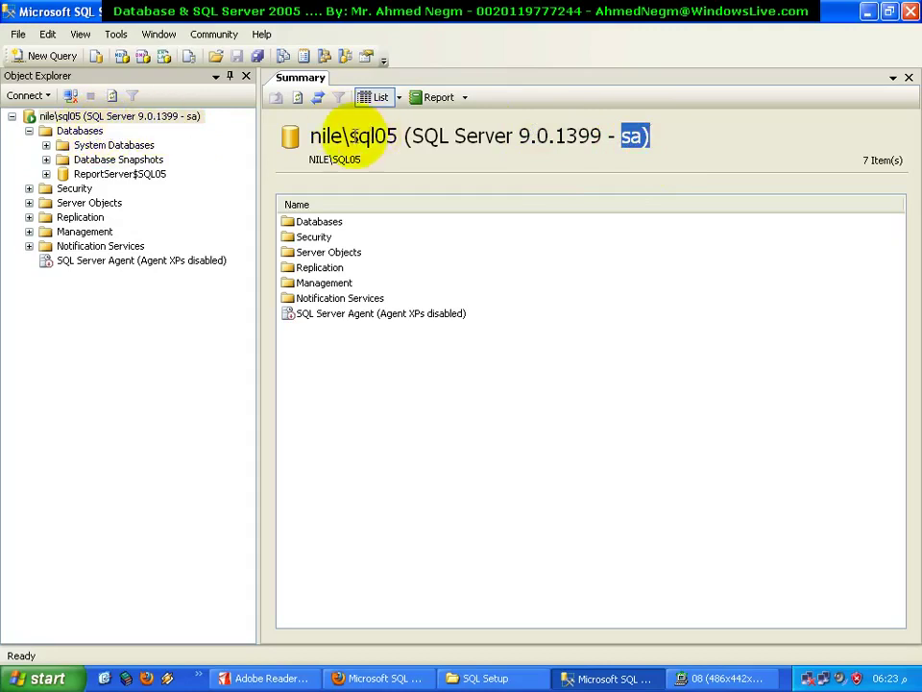
left_click_drag(350, 138, 302, 142)
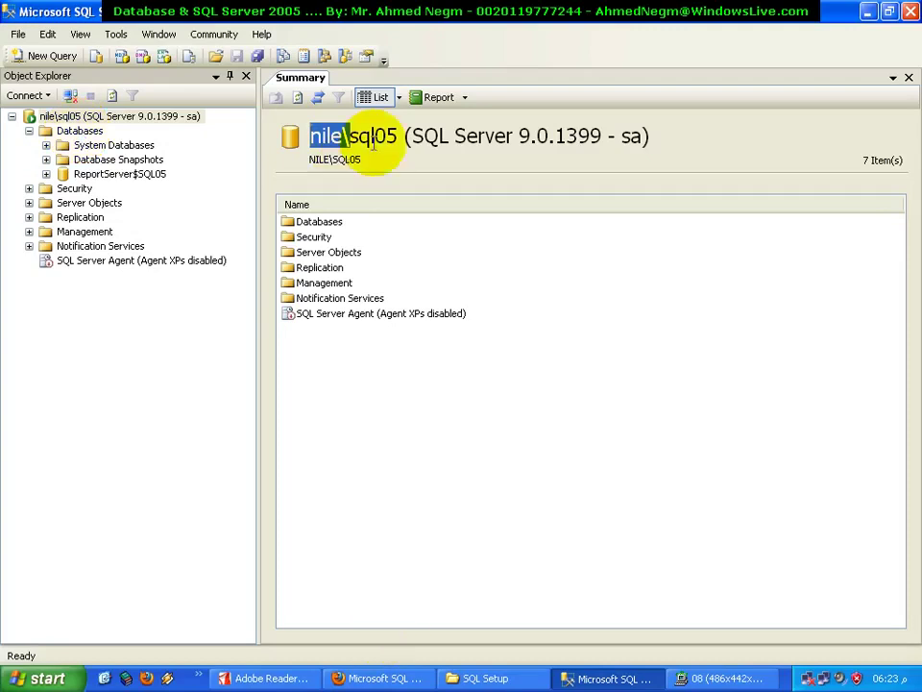
left_click_drag(398, 137, 344, 138)
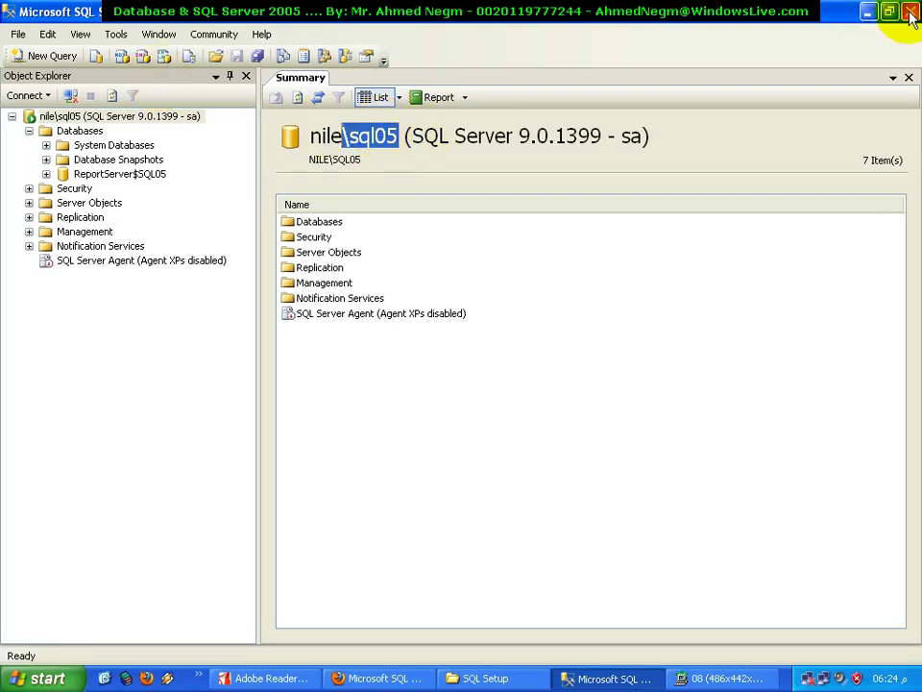
Close Management Studio, the image viewer showing setup screenshot 08 and the SQL Setup folder window
left_click(485, 678)
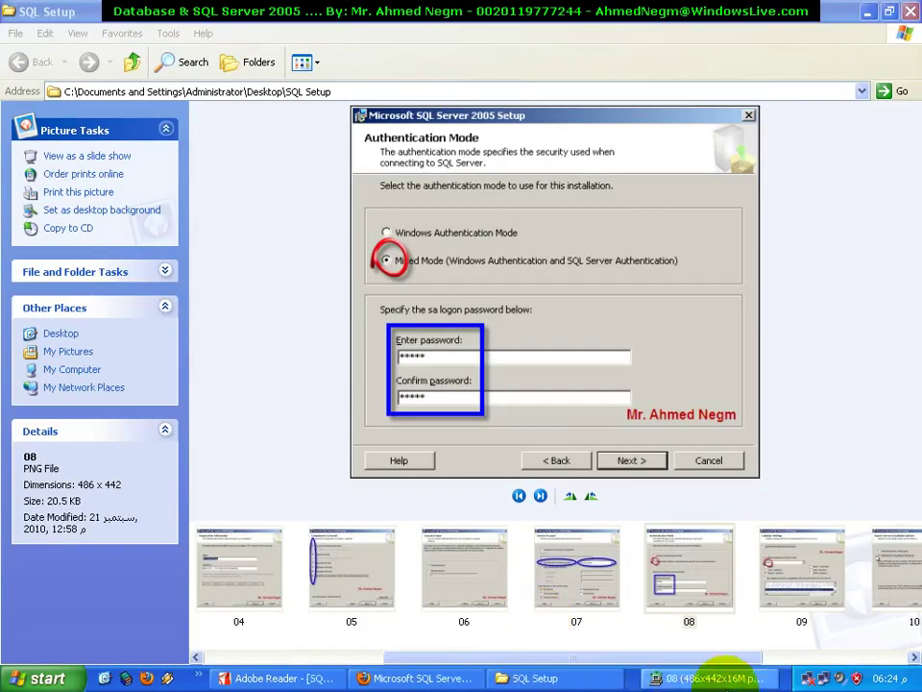
right_click(749, 678)
left_click(759, 659)
right_click(560, 678)
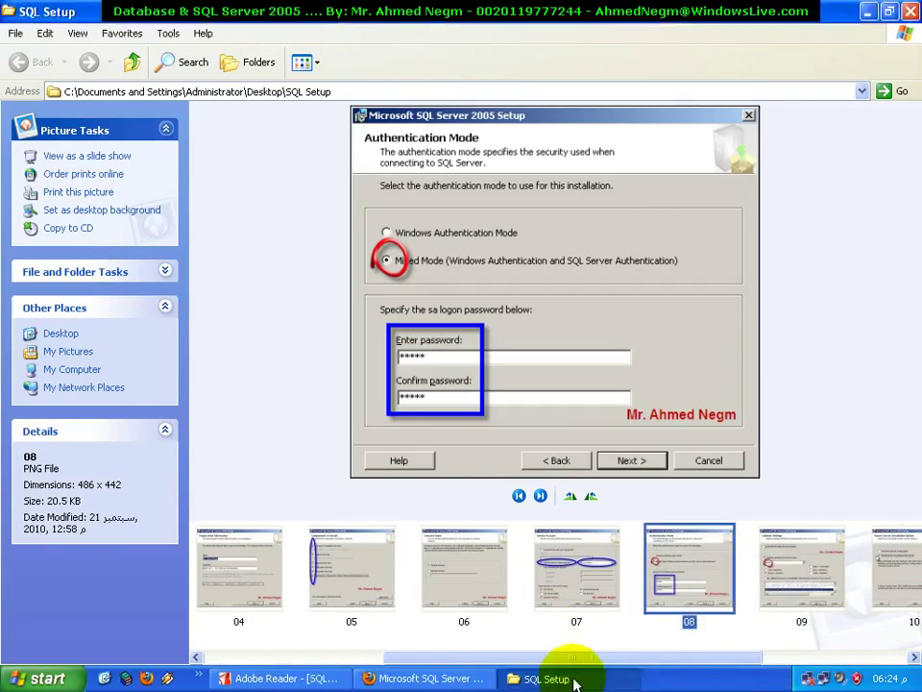
left_click(583, 663)
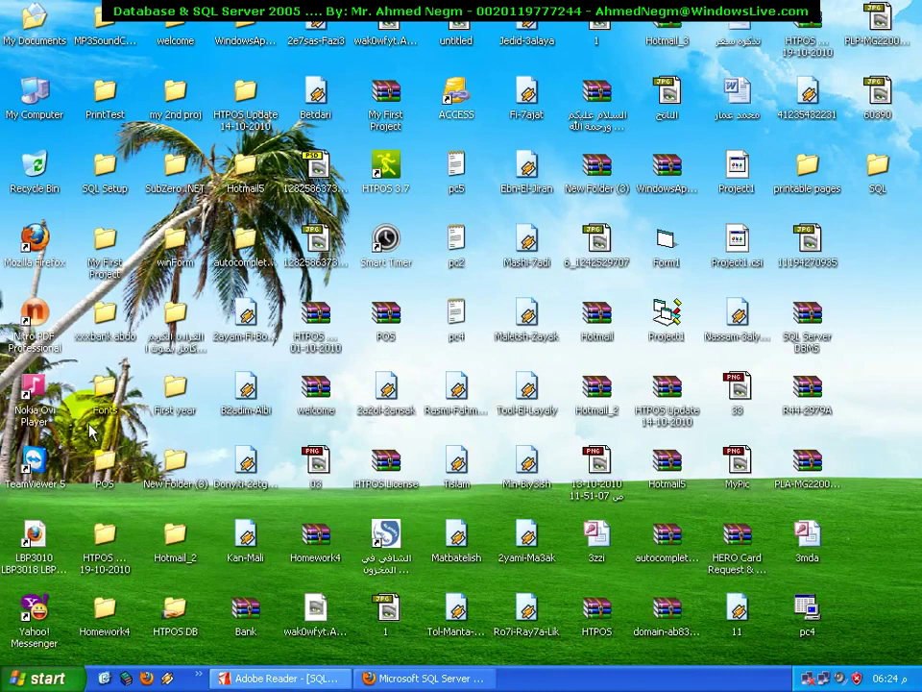
Start SQL Server Management Studio again and highlight the instance name, login and server name in the Connect to Server dialog
key("super")
left_click(114, 322)
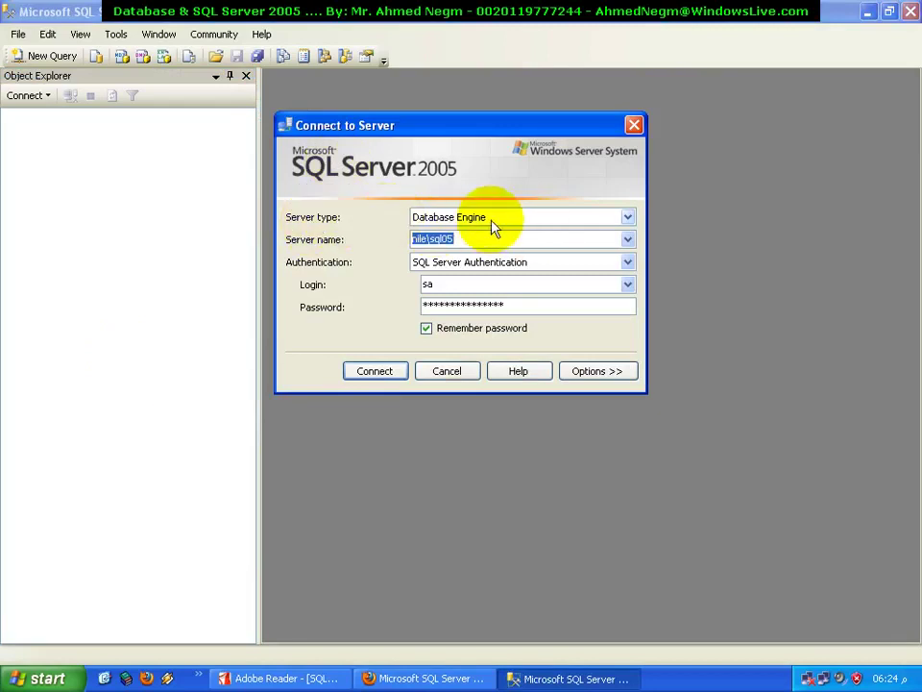
left_click(425, 238)
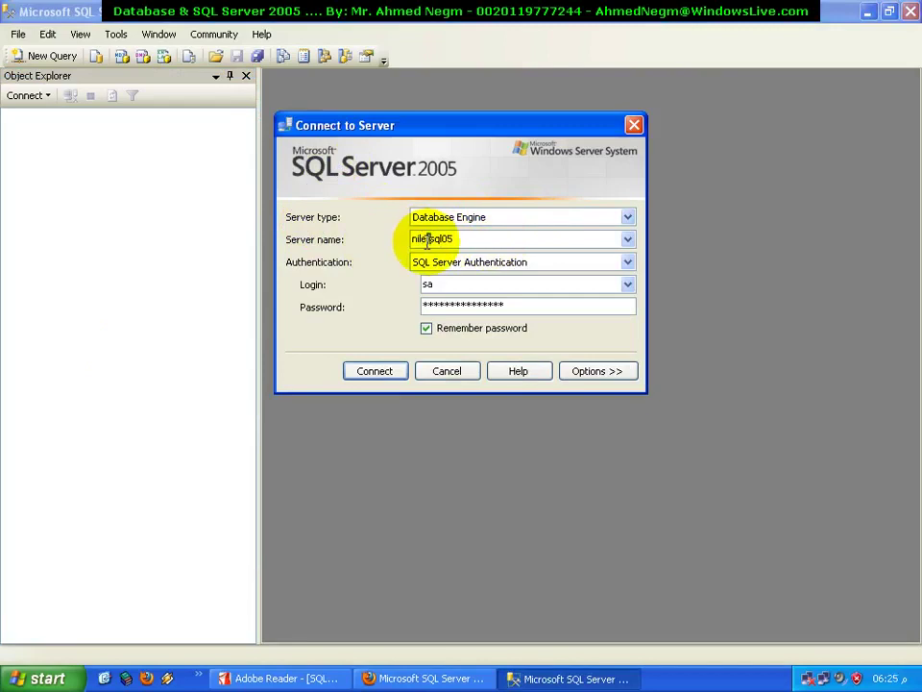
left_click_drag(430, 239, 465, 240)
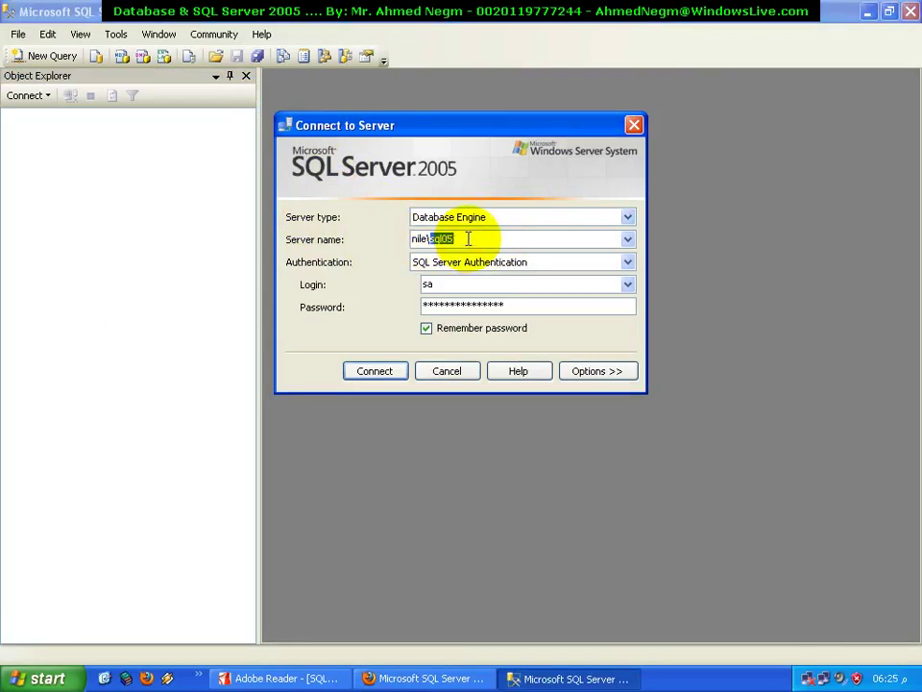
double_click(447, 283)
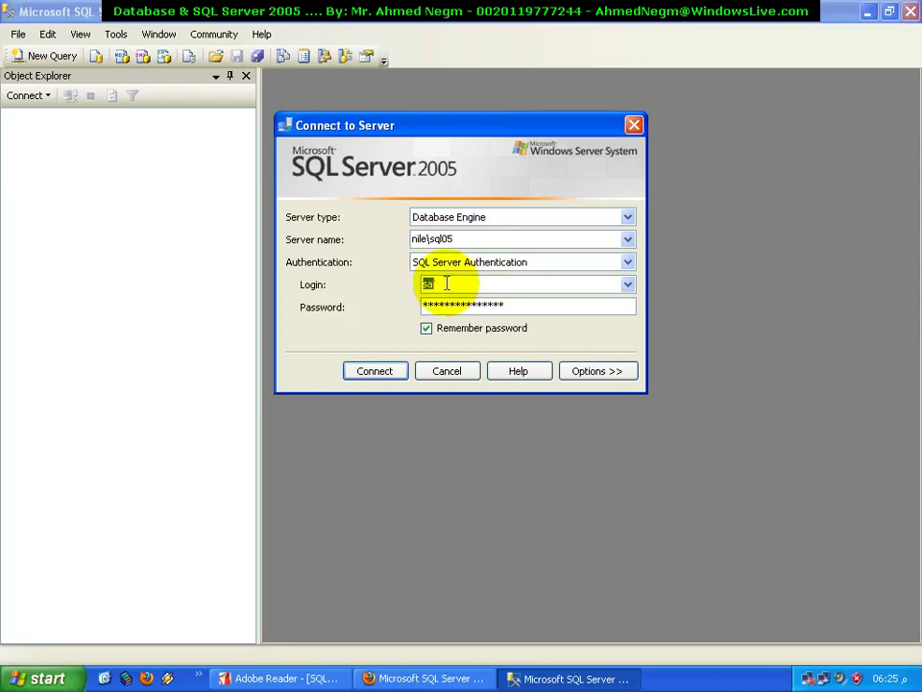
double_click(428, 239)
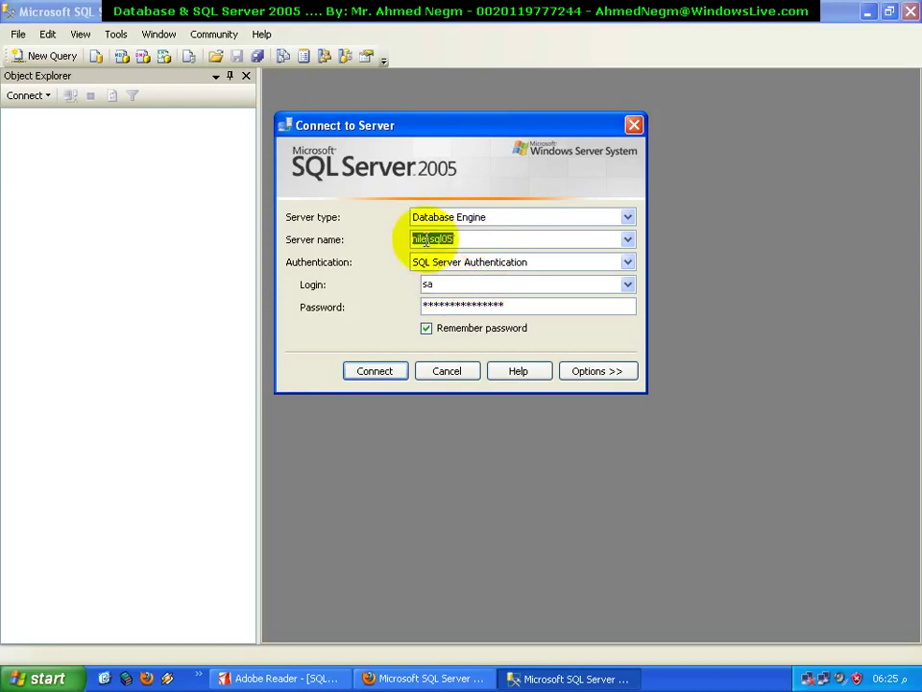
Remove the instance part of the server name, re-enter it as nile\sql05, enter the sa password and enable Remember password
left_click_drag(428, 239, 479, 243)
key("Delete")
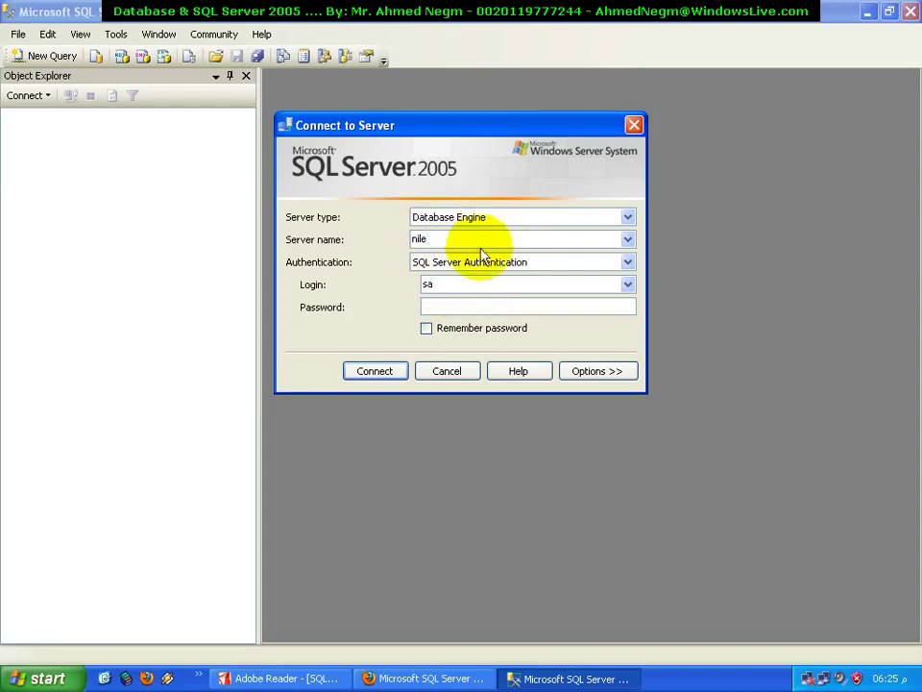
type("\\sql05")
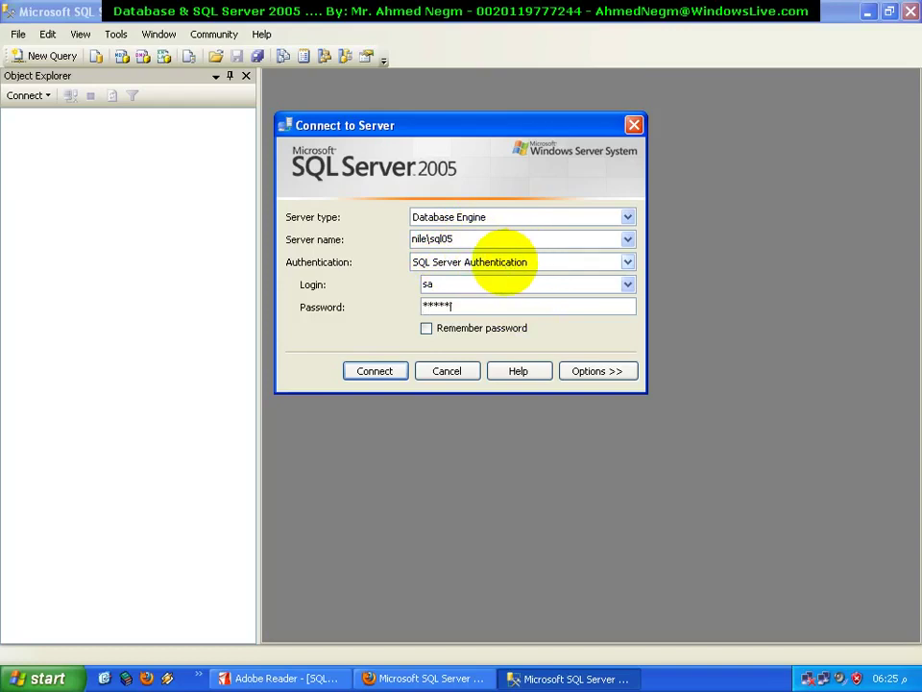
left_click(426, 329)
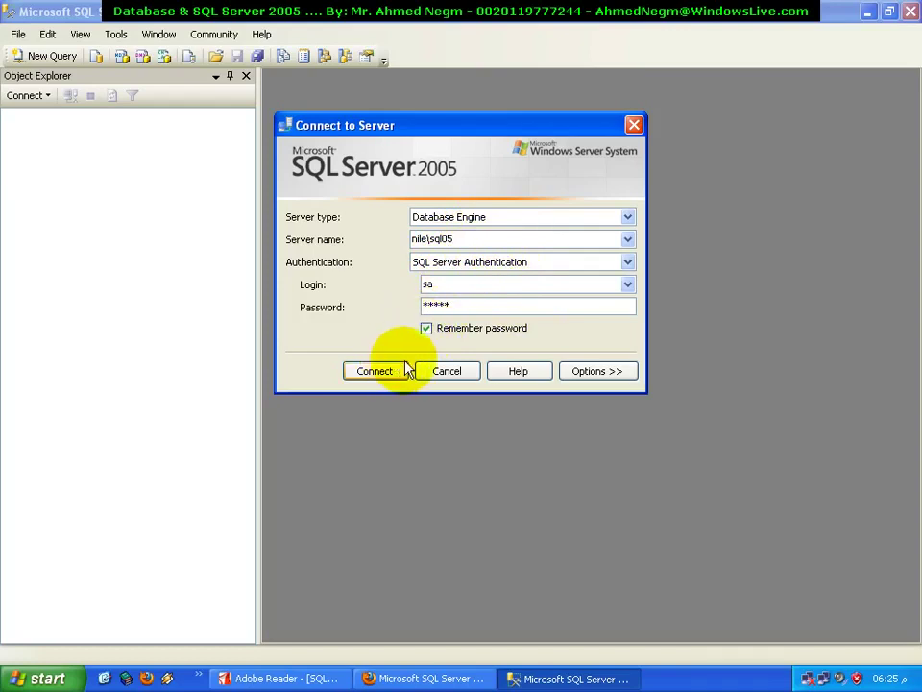
Expand the connection options and compare the Login settings with the Connection Properties for database, network and time-outs
left_click(593, 375)
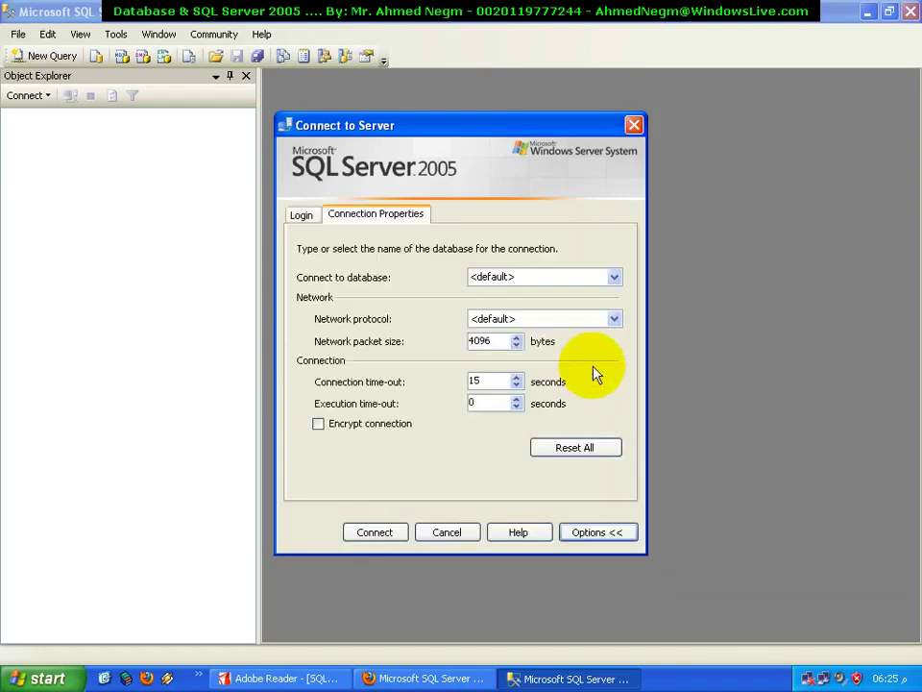
left_click(302, 217)
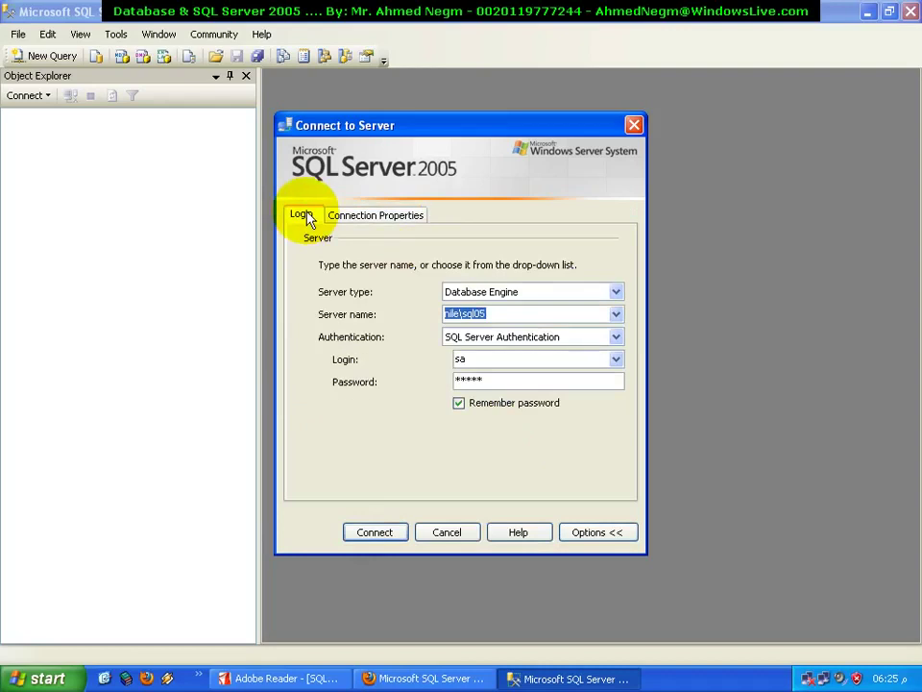
left_click(371, 219)
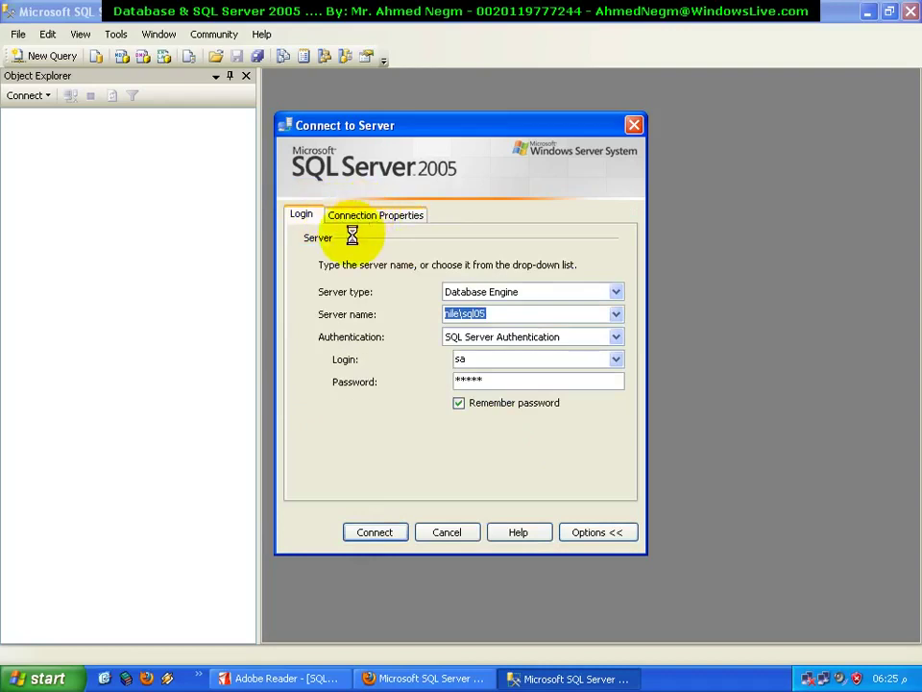
left_click(380, 217)
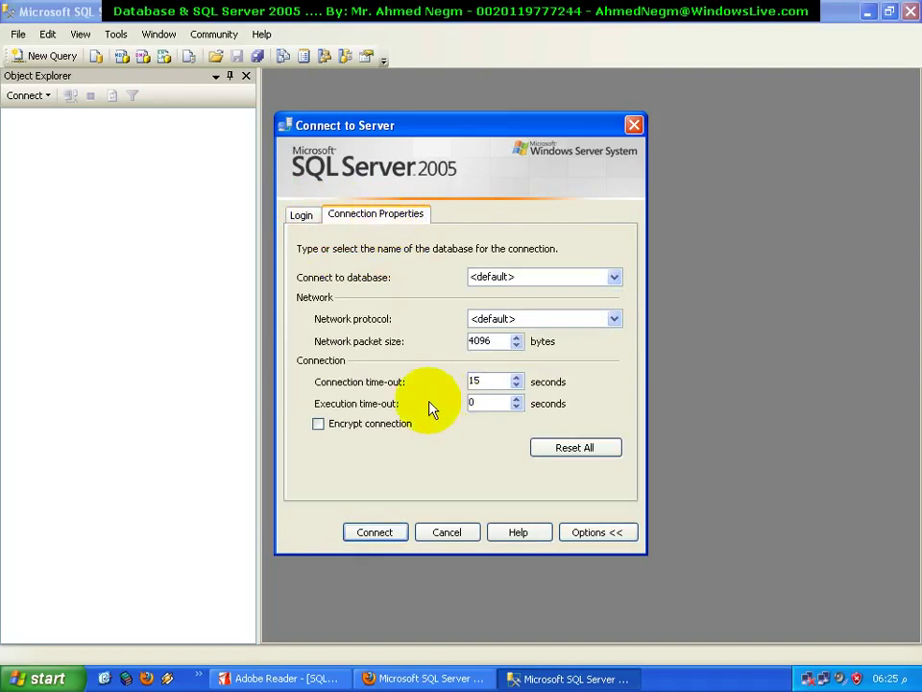
Show the choices for the database to connect to and keep <default>
left_click(613, 277)
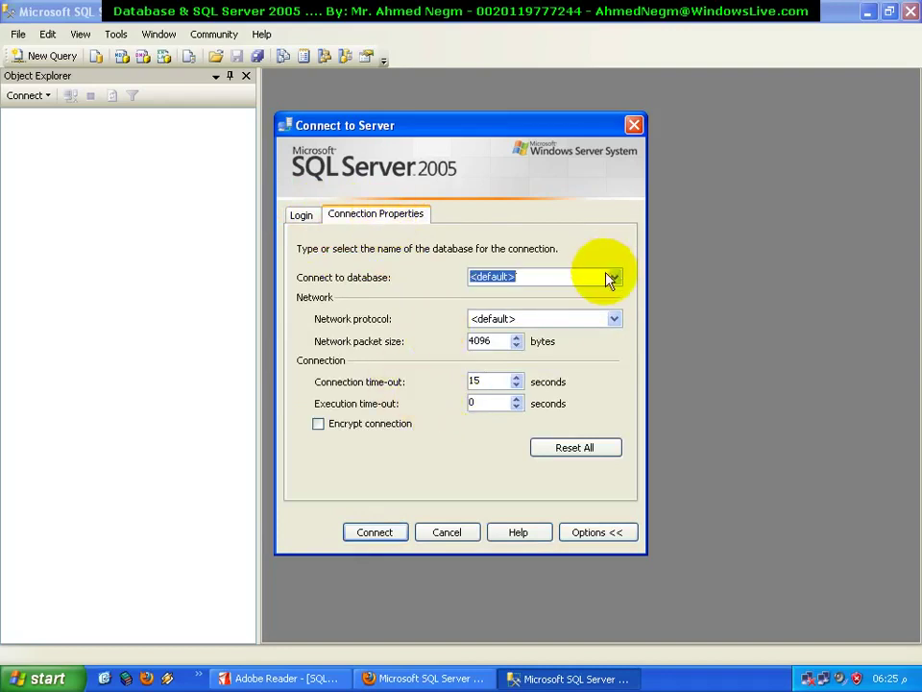
left_click(613, 279)
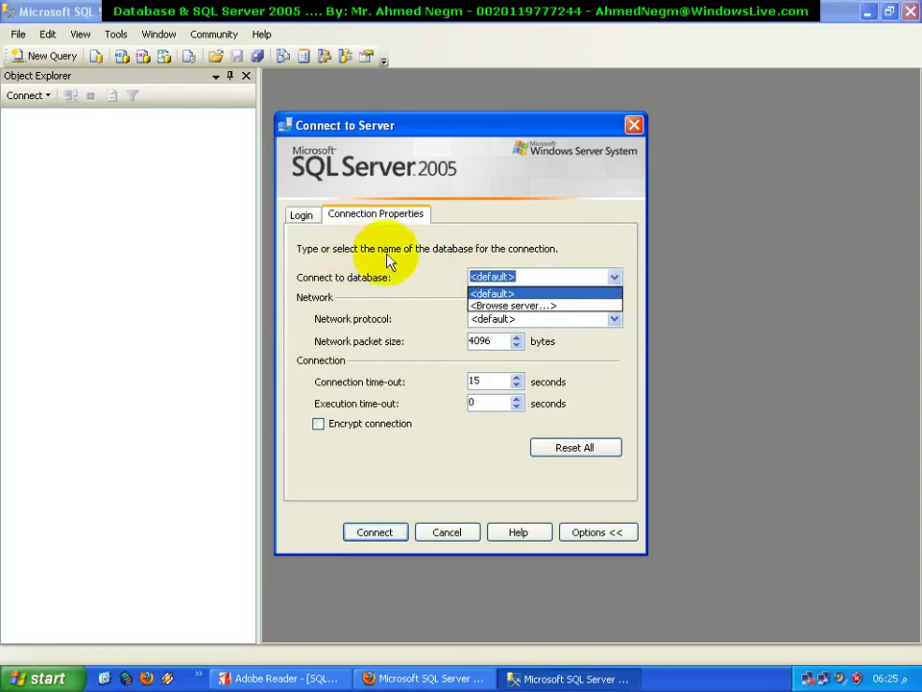
left_click(544, 253)
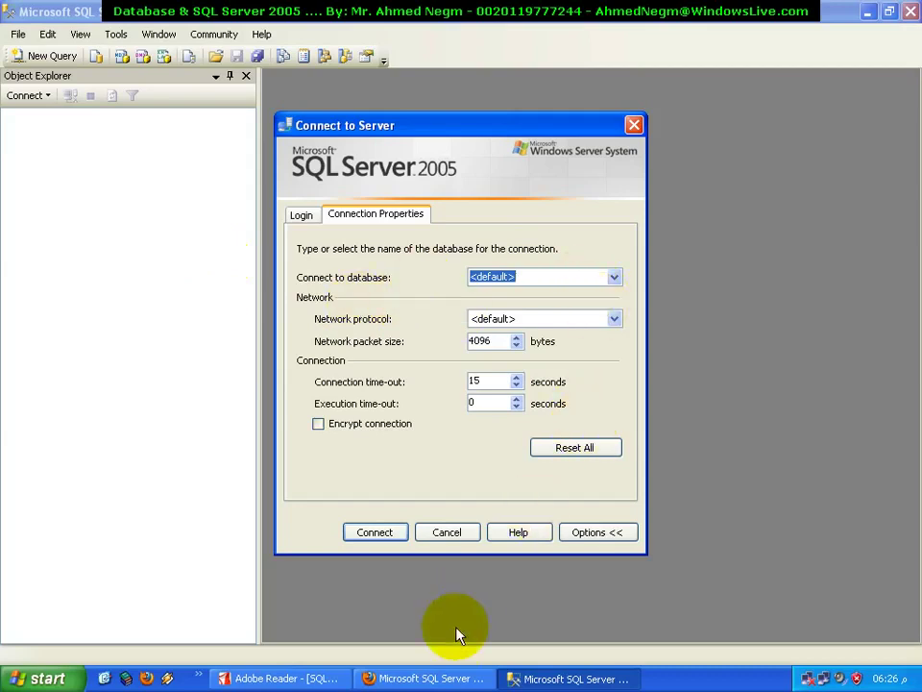
Switch to Firefox, view the forum thread on the functions of SQL Server's system databases, and return to Management Studio
left_click(444, 675)
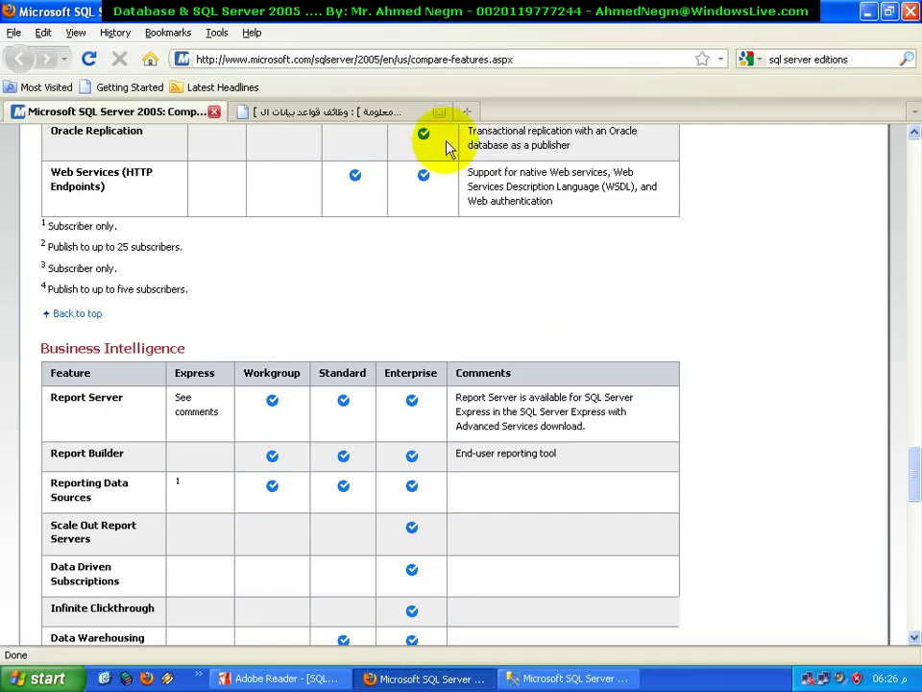
left_click(371, 112)
scroll(912, 192, "down", 6)
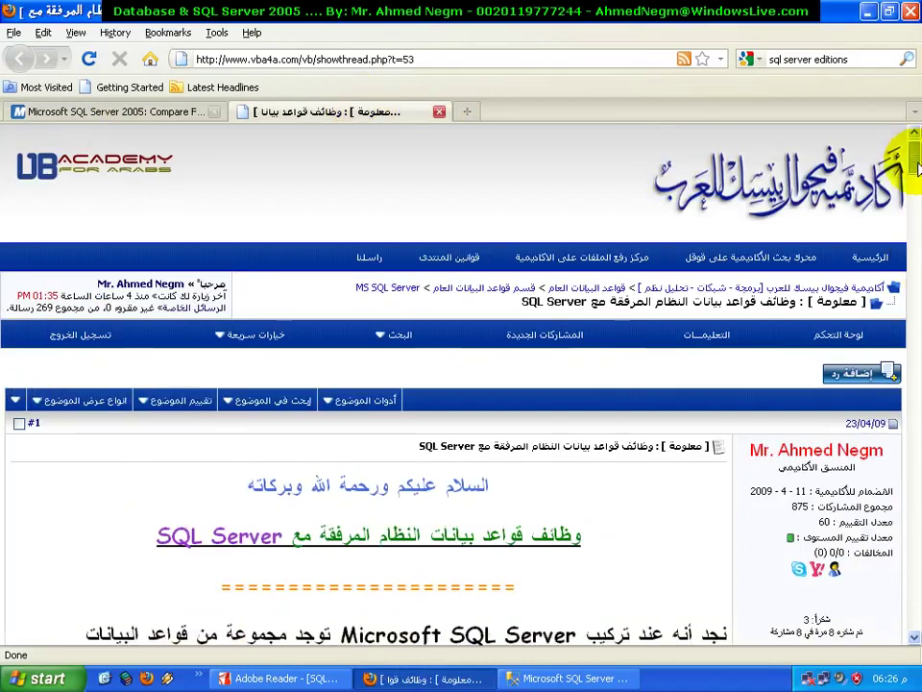
scroll(908, 159, "up", 4)
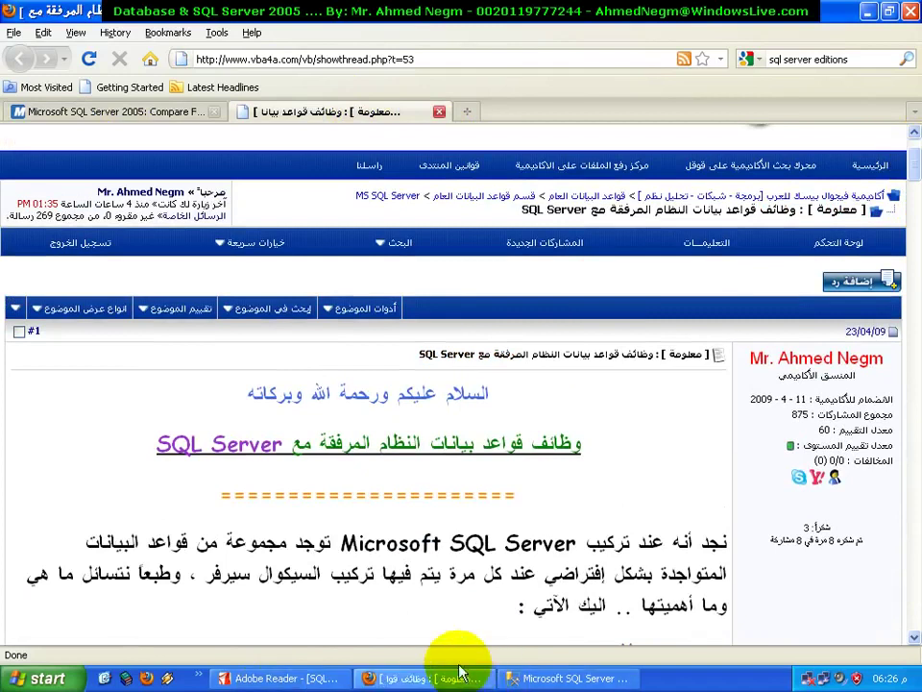
left_click(560, 679)
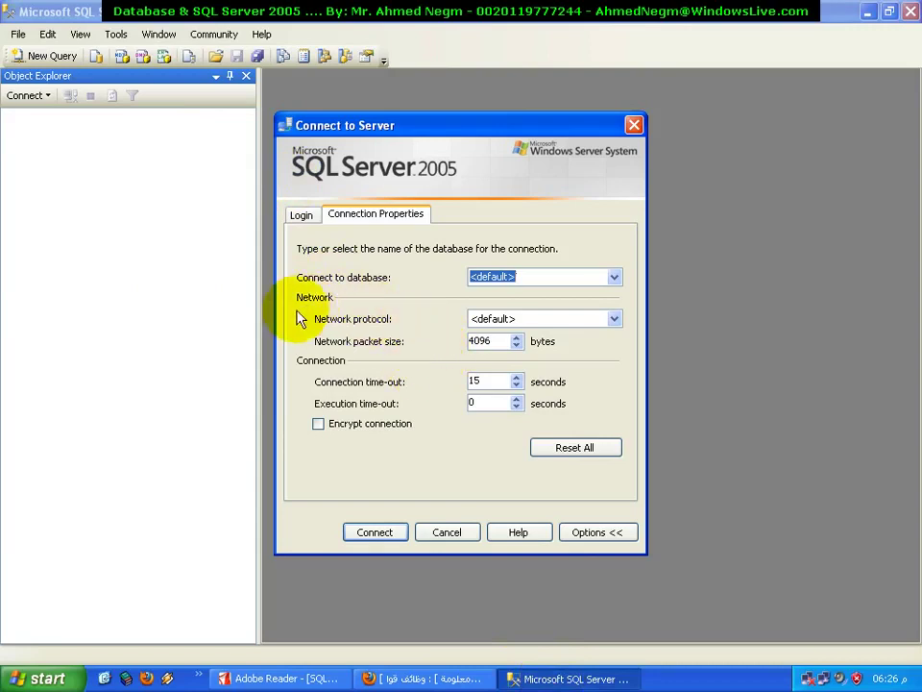
Review the available network protocols, keep <default>, and highlight the connection time-out value
left_click(615, 320)
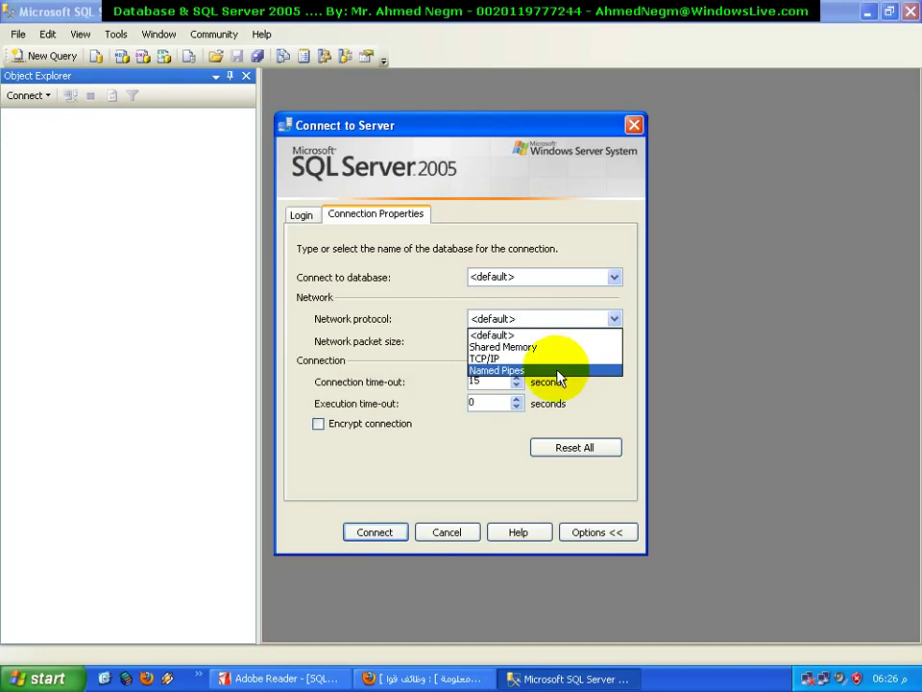
left_click(441, 341)
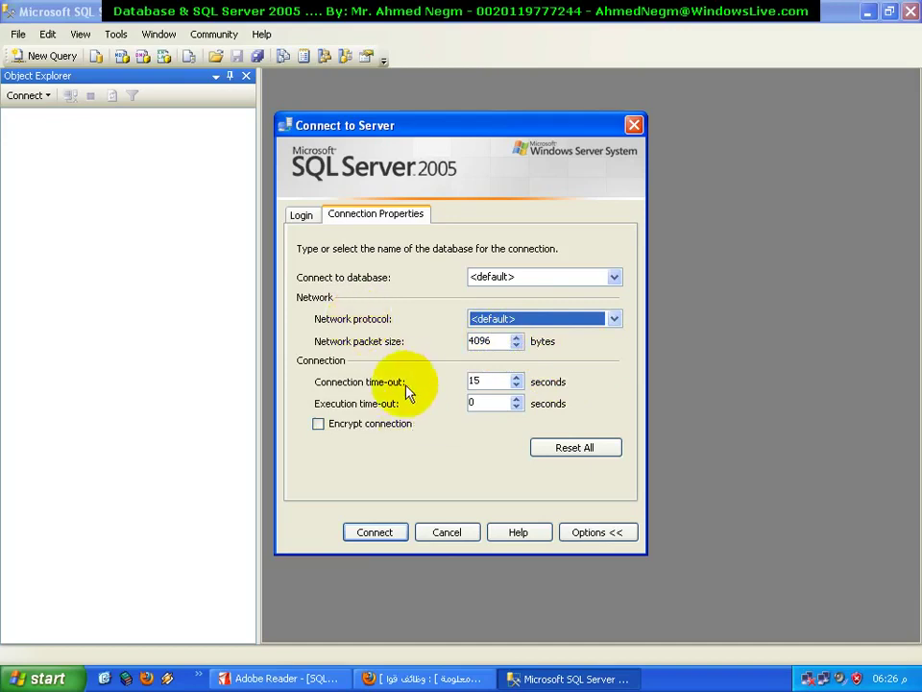
double_click(477, 380)
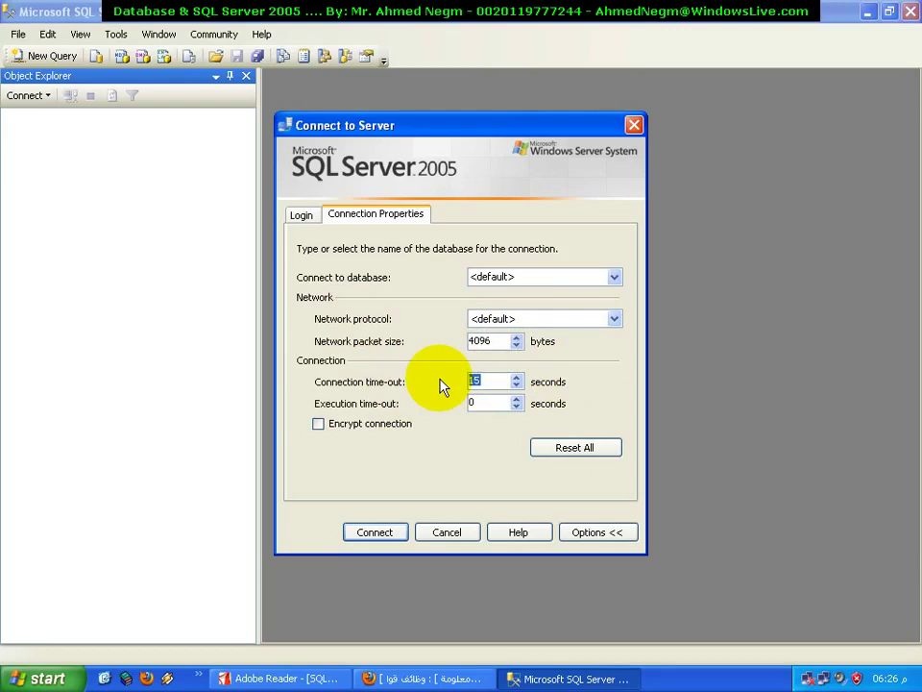
Compare the server name and authentication details of the login with the connection time-out and encryption settings
left_click(301, 215)
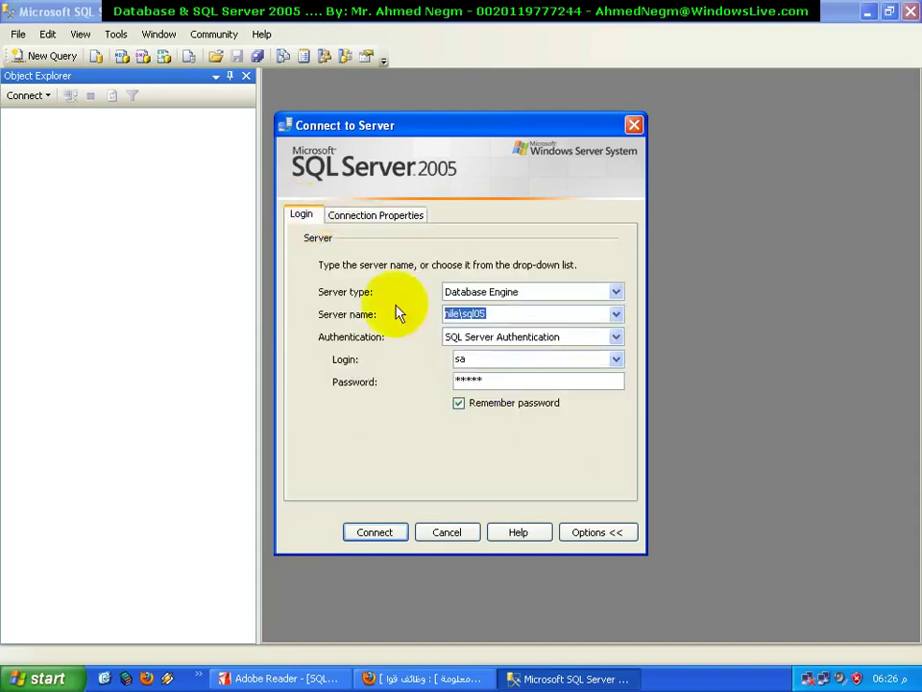
left_click(383, 215)
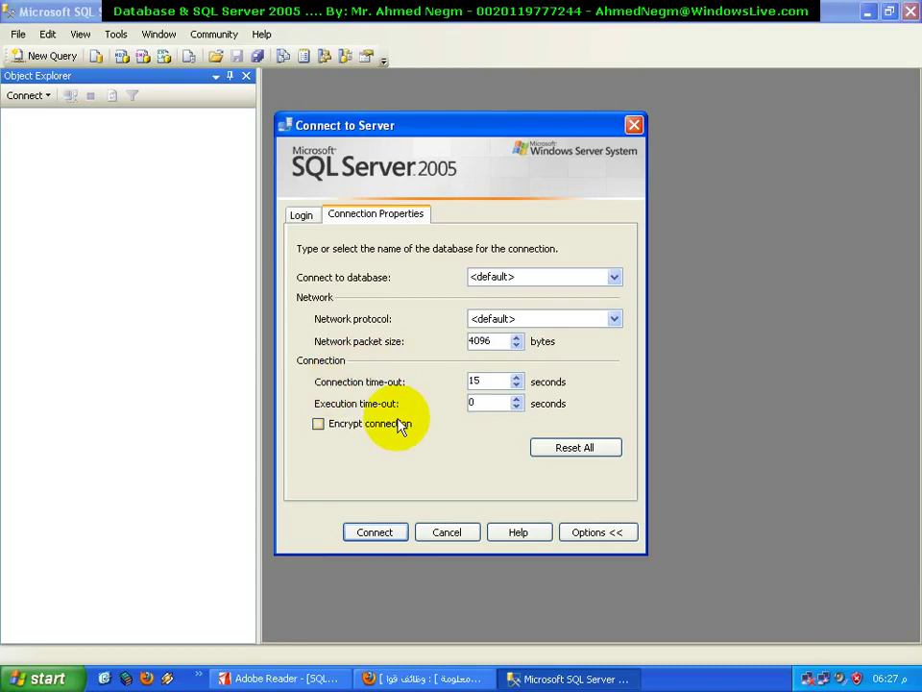
left_click(302, 220)
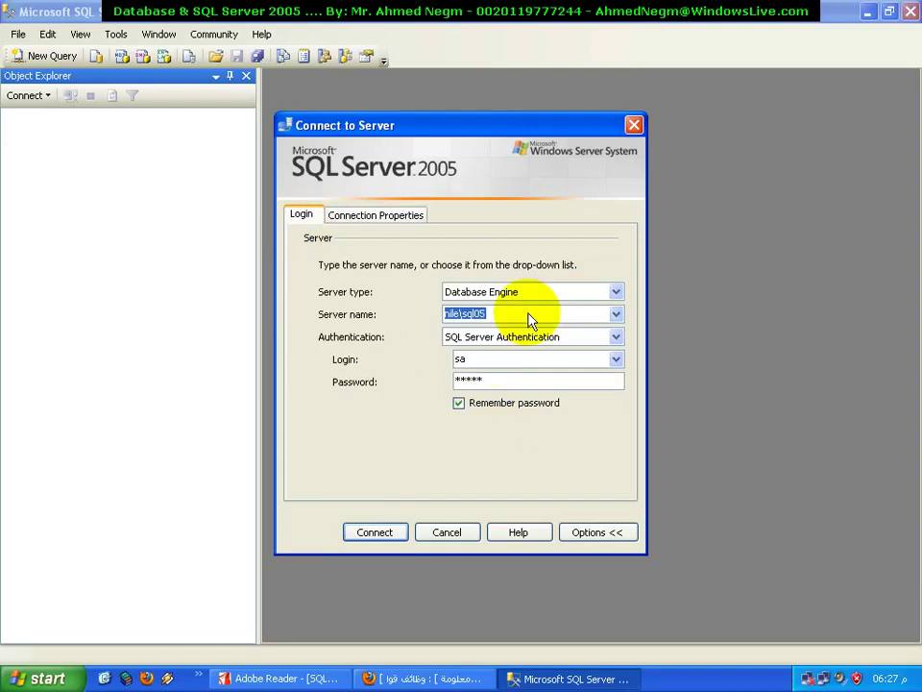
left_click(377, 215)
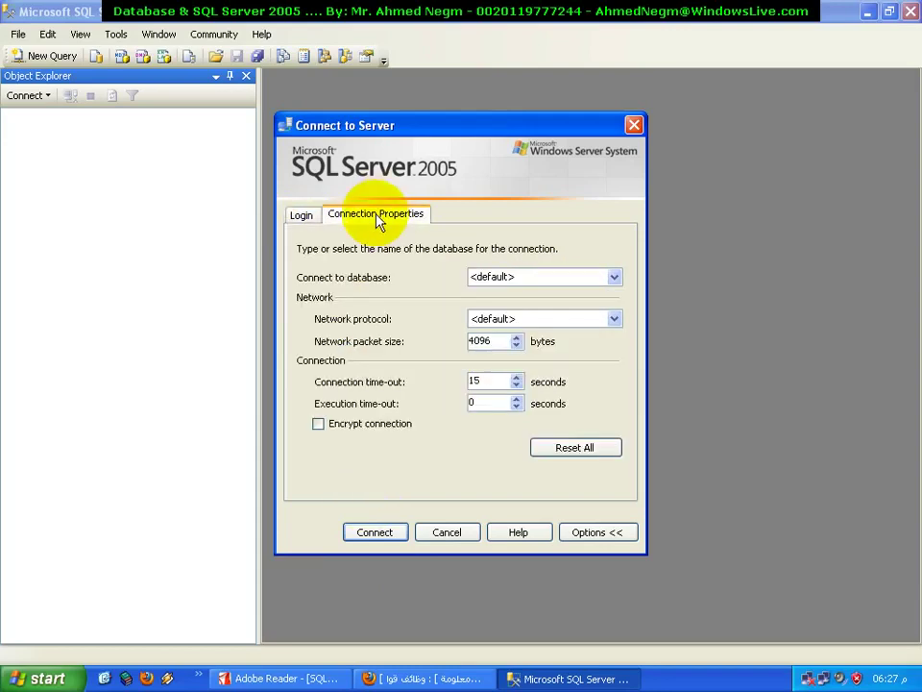
double_click(481, 381)
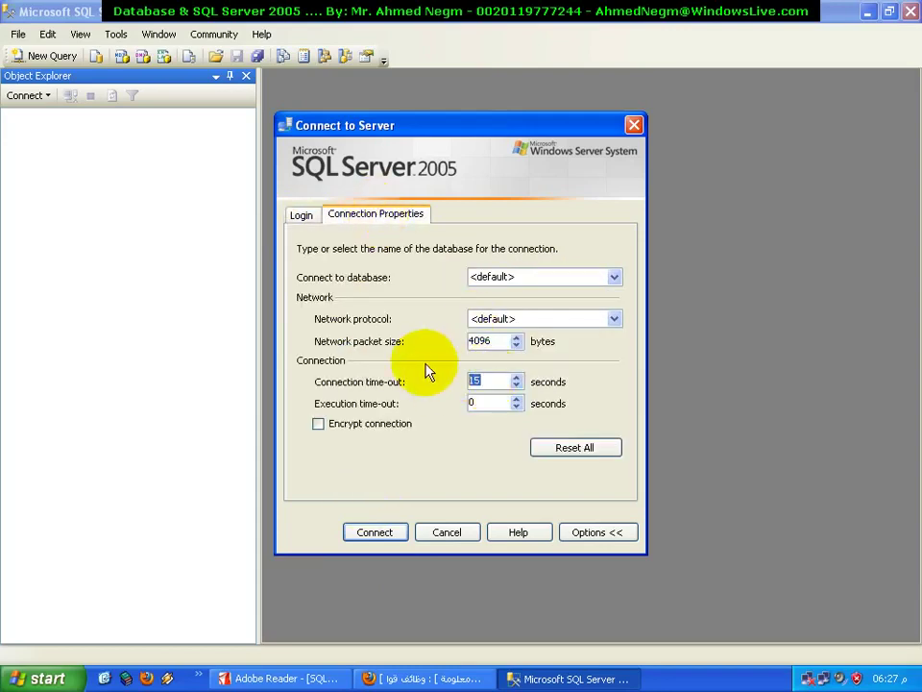
left_click(302, 215)
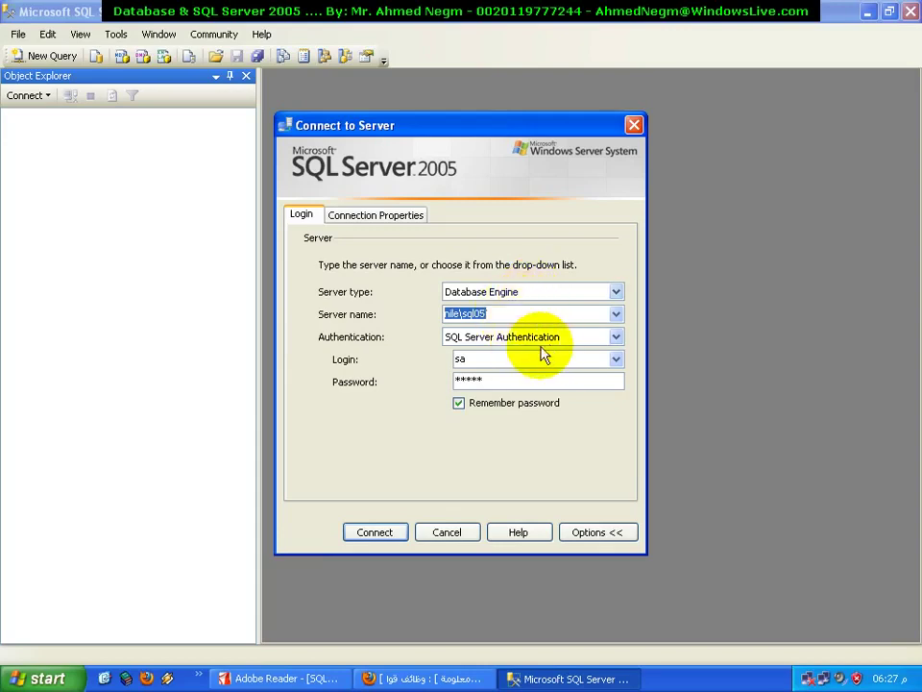
Turn the Encrypt connection option on and off again in the Connection Properties
left_click(382, 224)
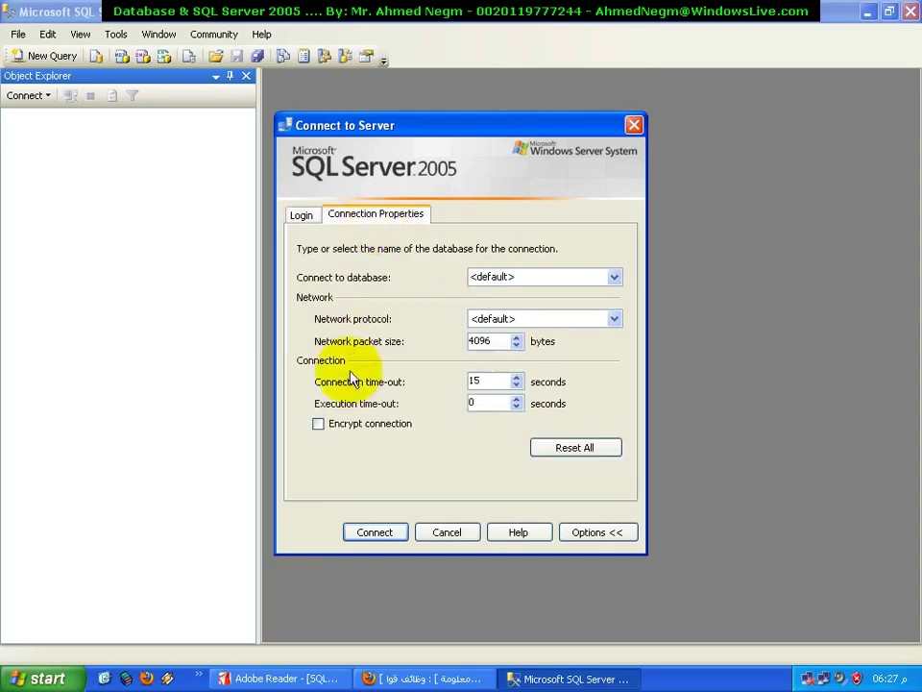
left_click(354, 431)
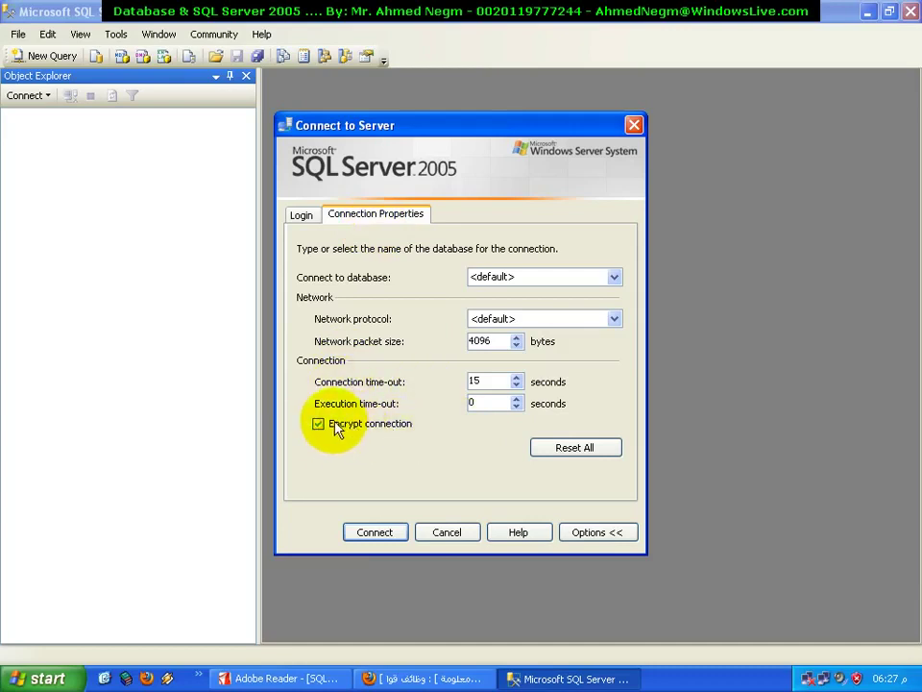
left_click(362, 432)
Collapse the connection options and connect to nile\sql05 with SQL Server Authentication as sa
left_click(302, 217)
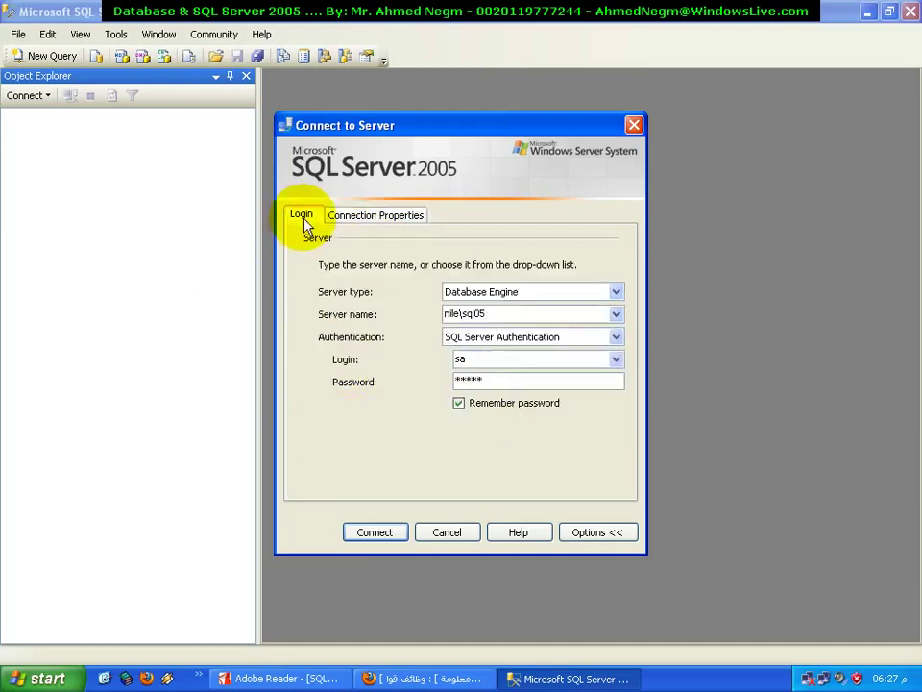
left_click(559, 532)
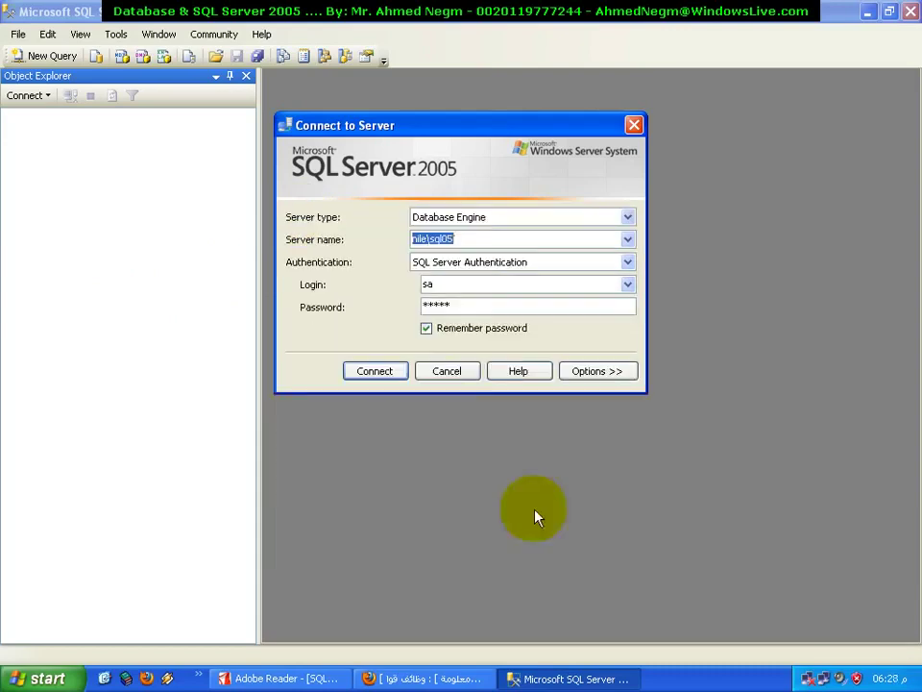
left_click(394, 372)
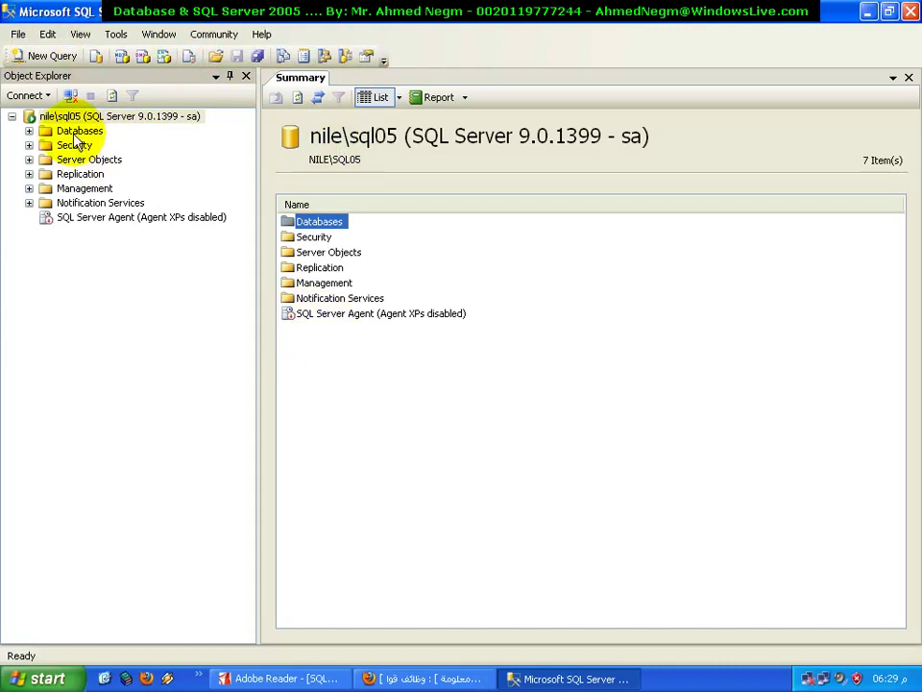
Collapse the nile\sql05 server node and pause its MSSQL$SQL05 service
left_click(12, 117)
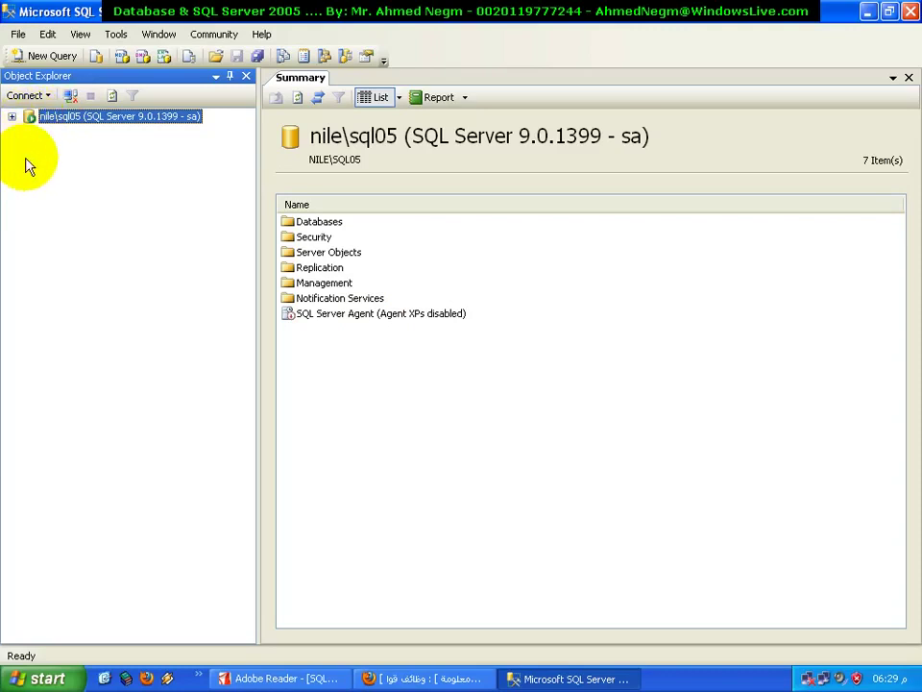
right_click(32, 118)
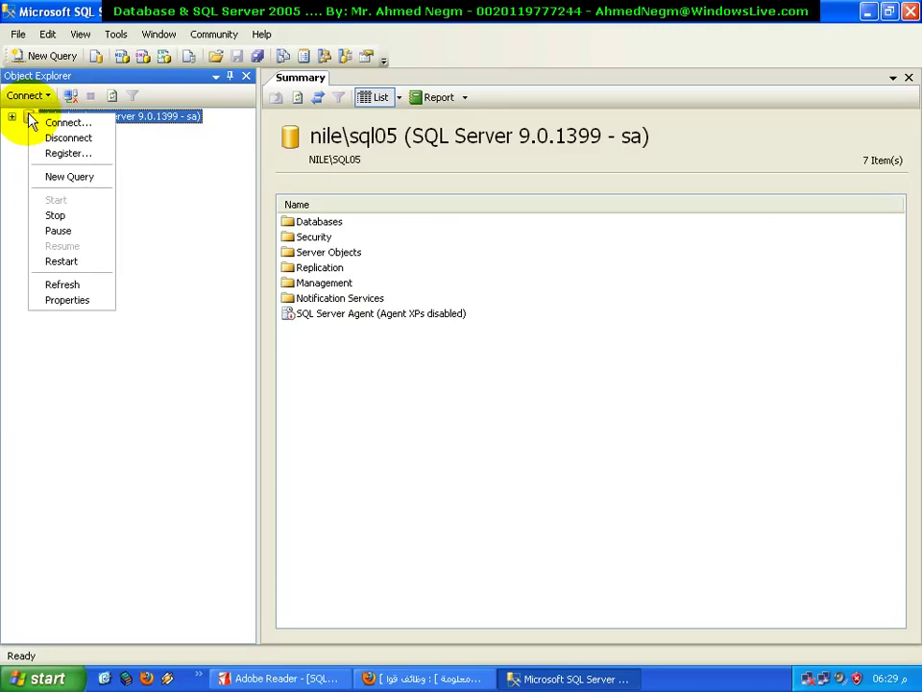
left_click(60, 229)
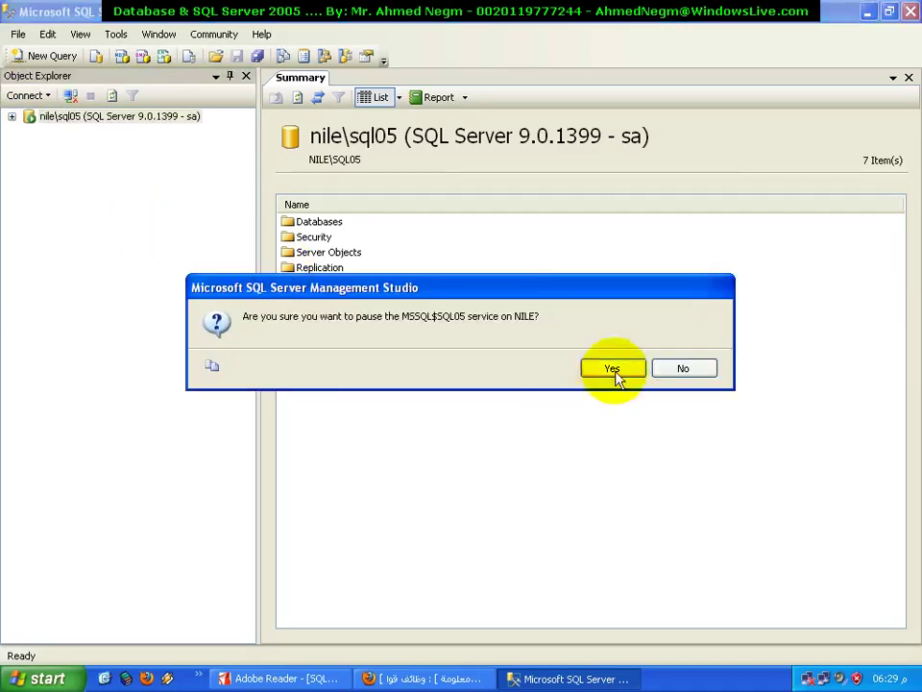
left_click(617, 375)
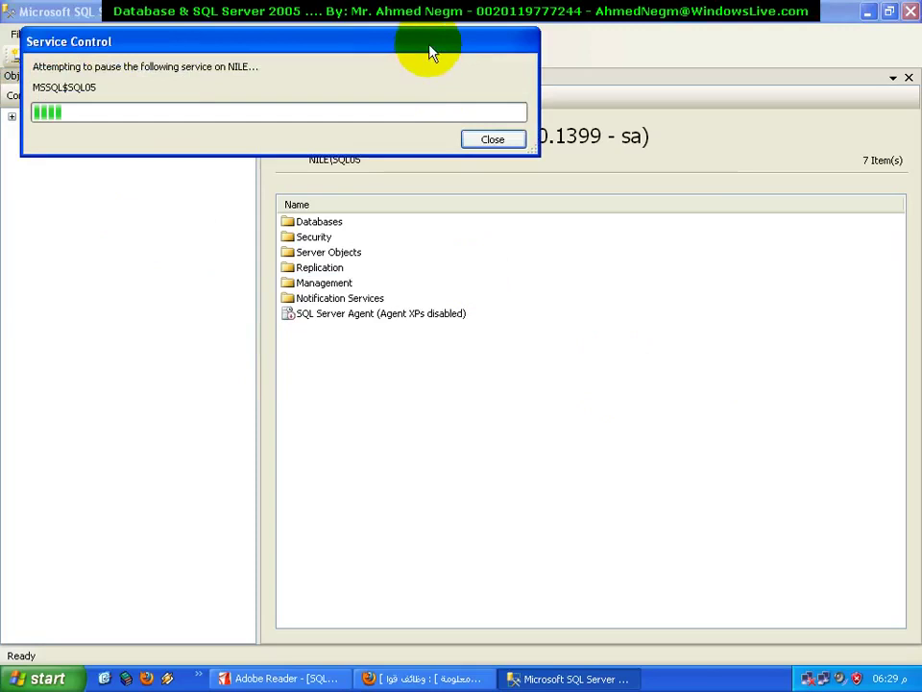
left_click_drag(433, 48, 659, 164)
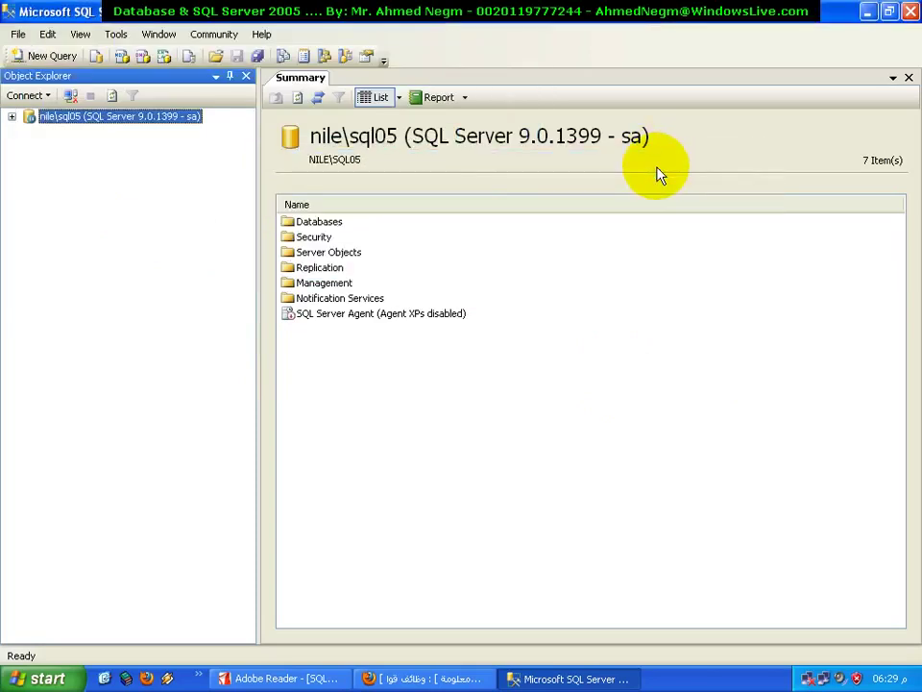
Resume the paused MSSQL$SQL05 service on the nile\sql05 server
right_click(38, 121)
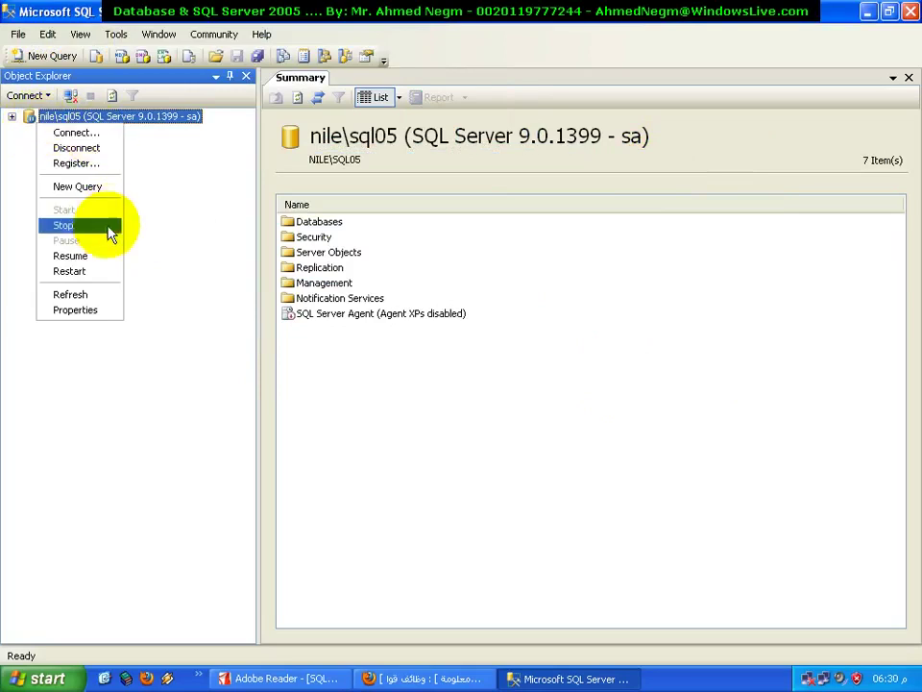
left_click(110, 256)
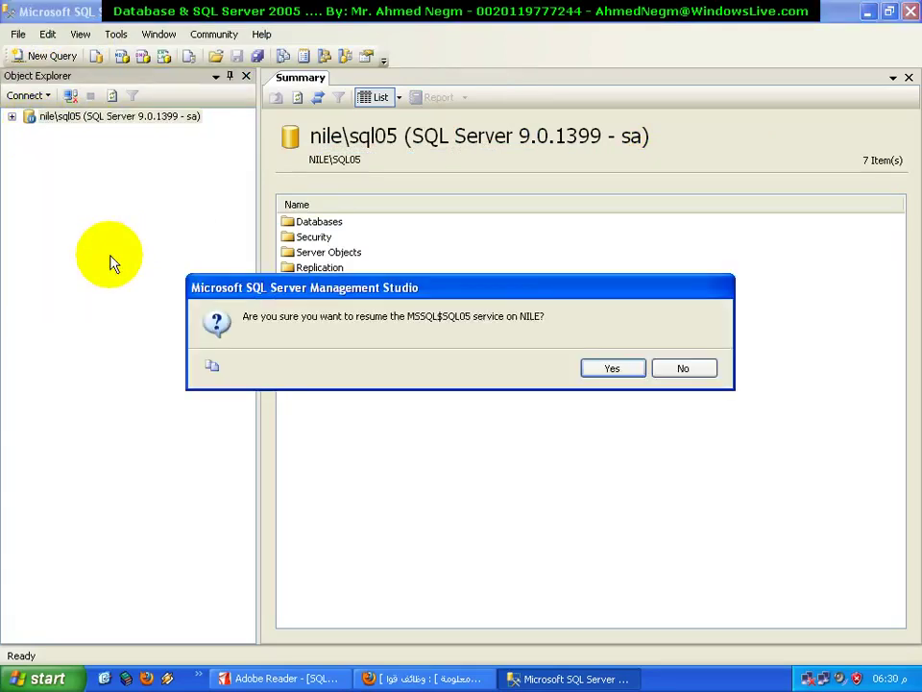
left_click(612, 368)
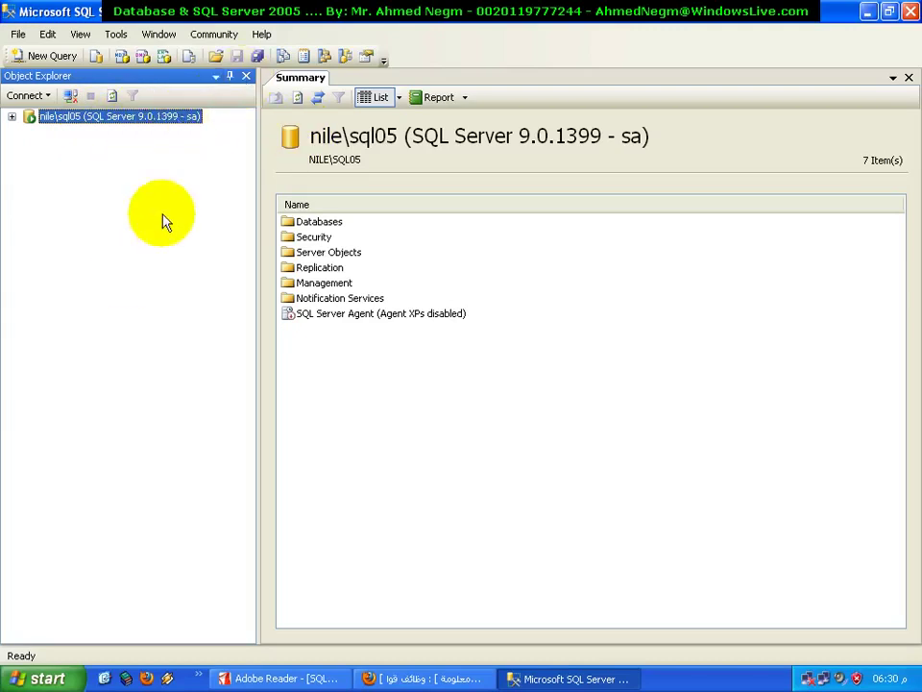
Expand the nile\sql05 server node and its Databases, Security, Management and Server Objects folders
left_click(13, 117)
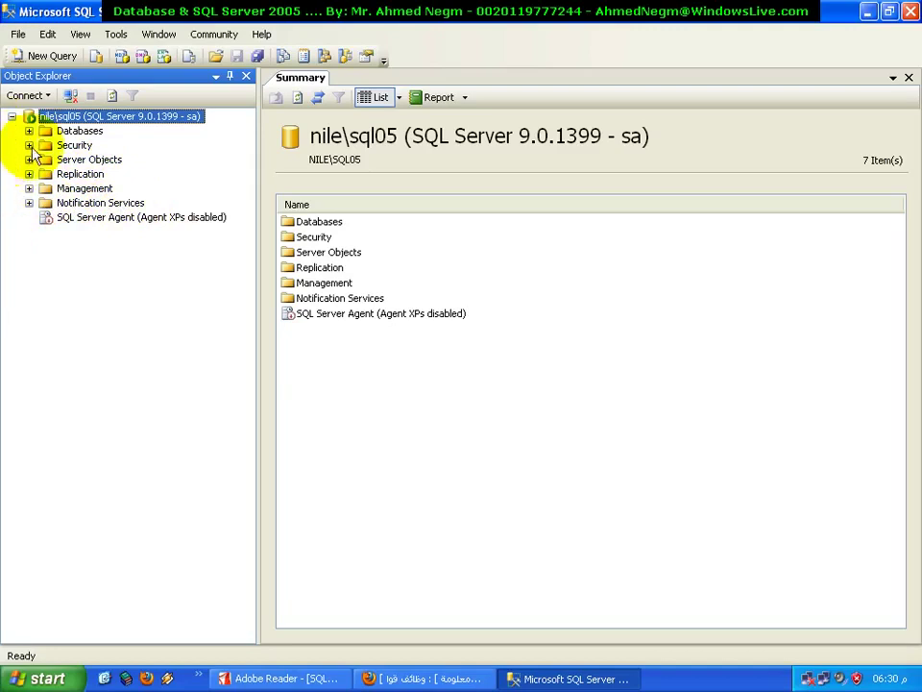
left_click(28, 130)
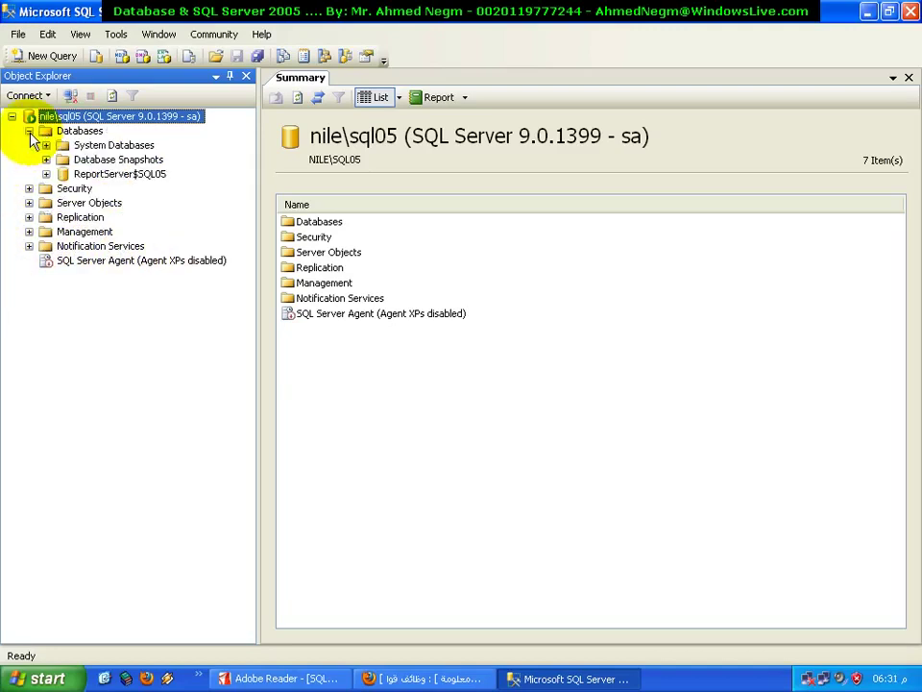
left_click(29, 188)
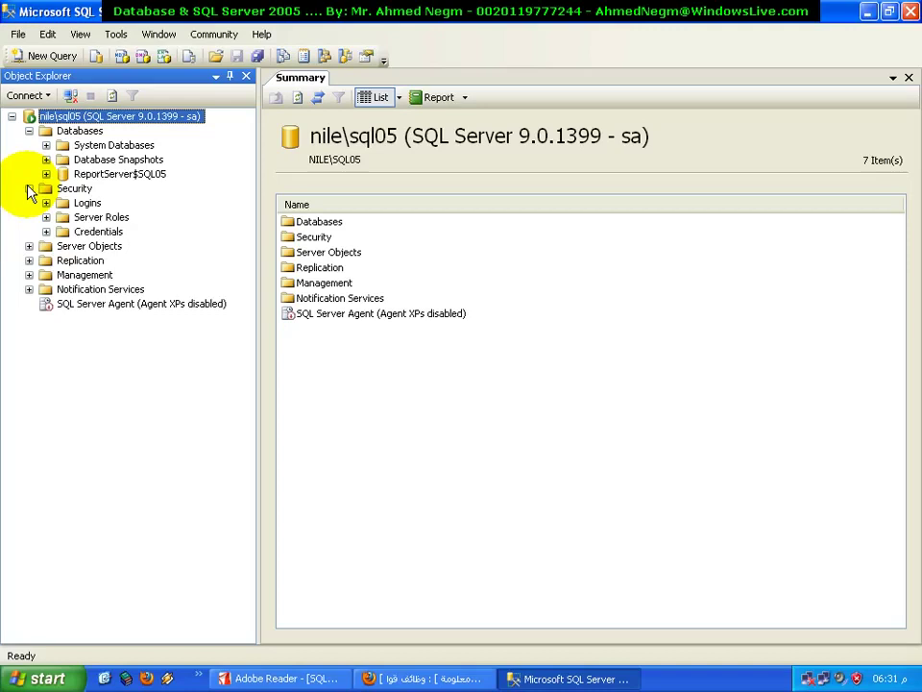
left_click(29, 275)
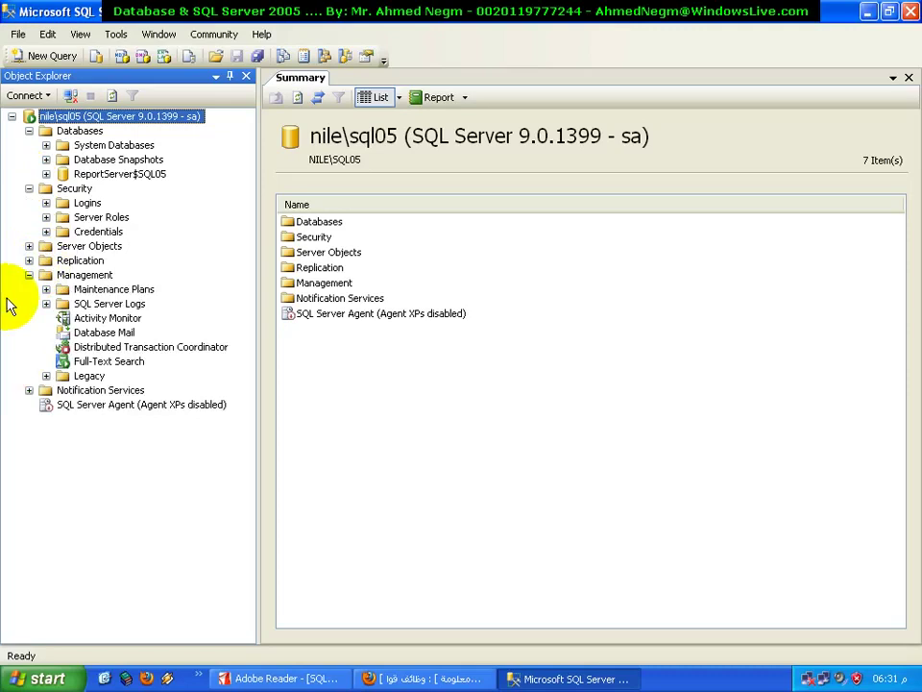
left_click(29, 246)
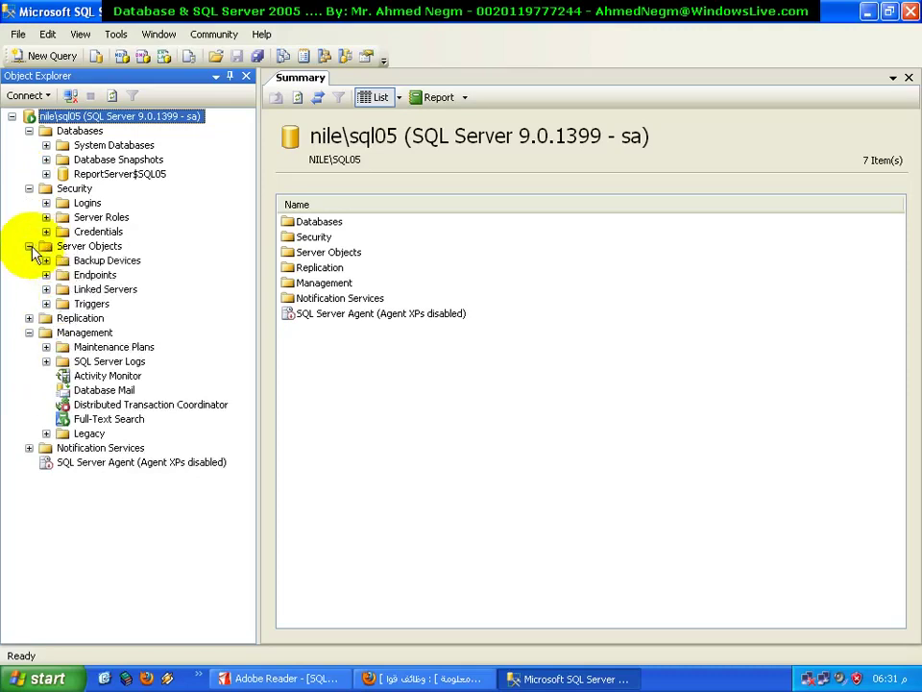
View the Backup Devices folder and its available commands on nile\sql05, and collapse Server Objects
left_click(47, 260)
left_click(46, 275)
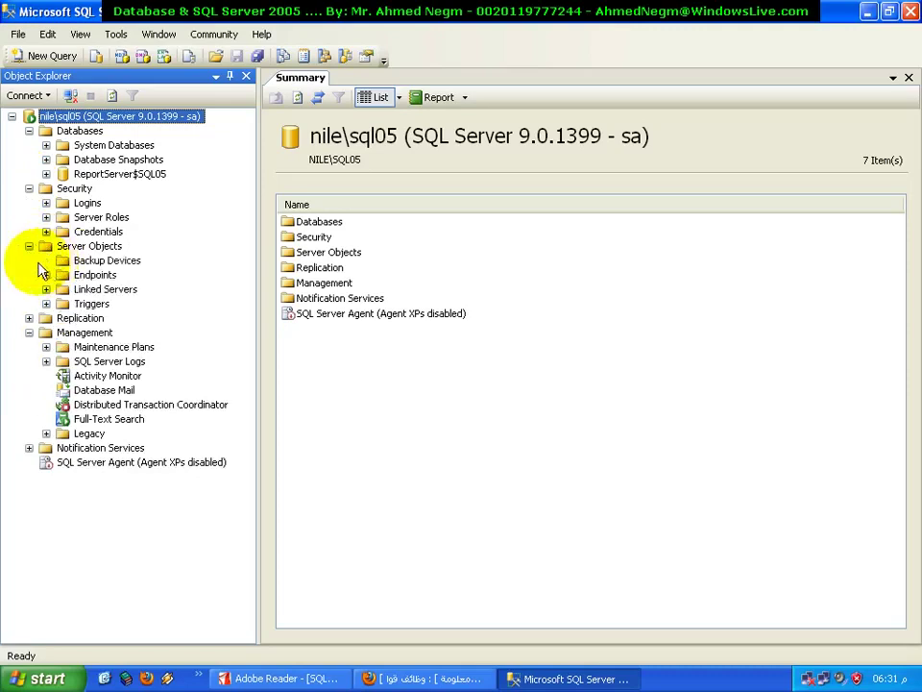
left_click(107, 261)
right_click(118, 273)
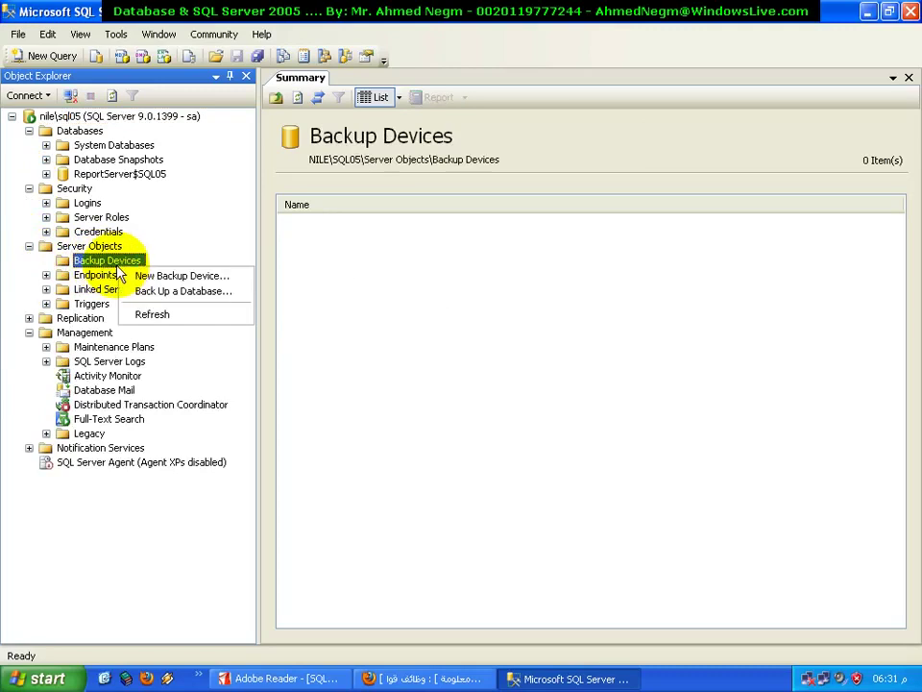
left_click(29, 246)
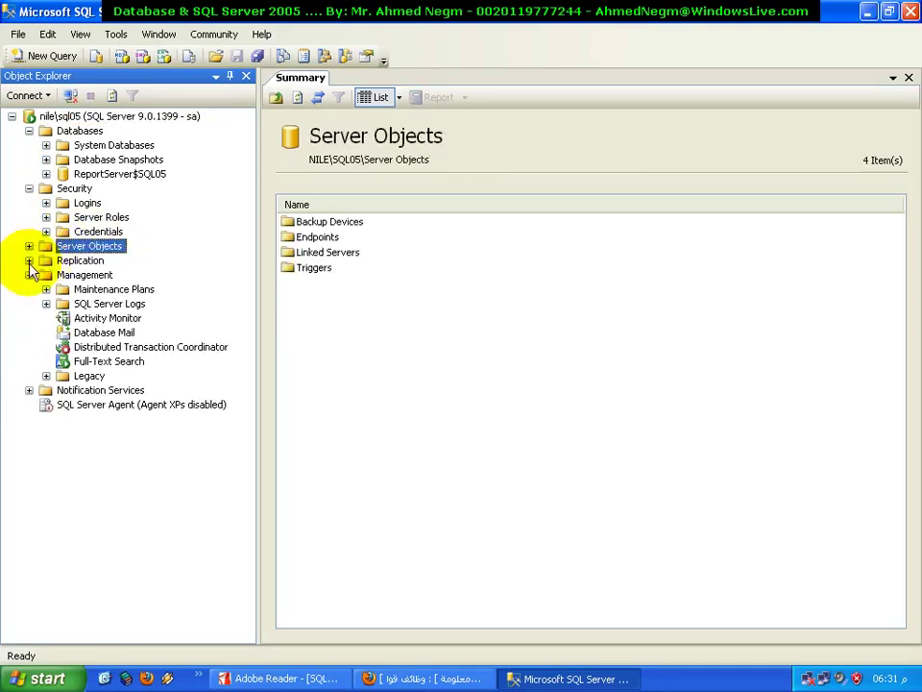
Check the Replication folder of nile\sql05 and collapse the Management and Security folders
left_click(29, 261)
left_click(29, 260)
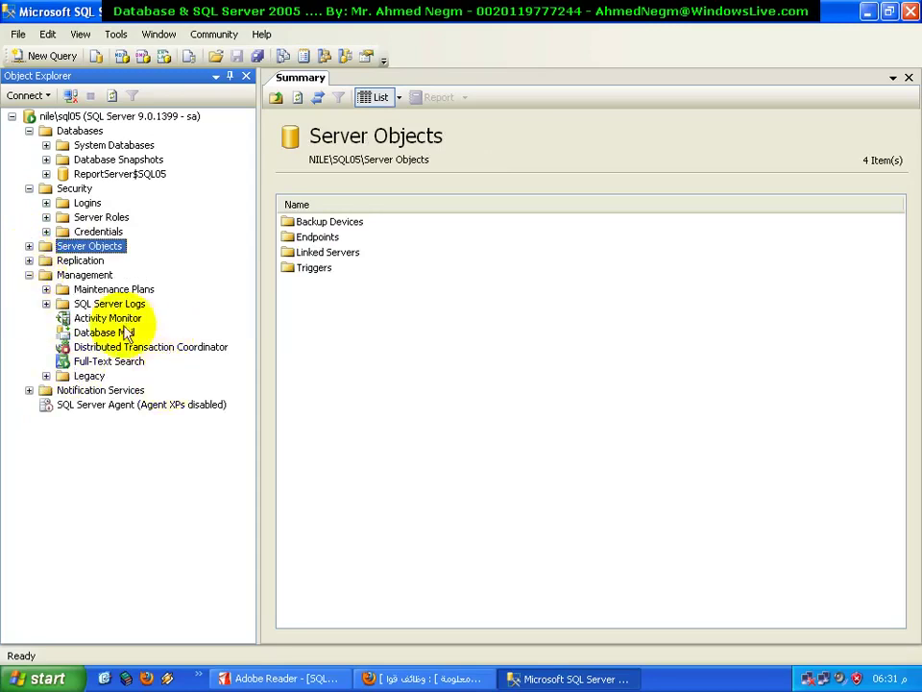
left_click(30, 276)
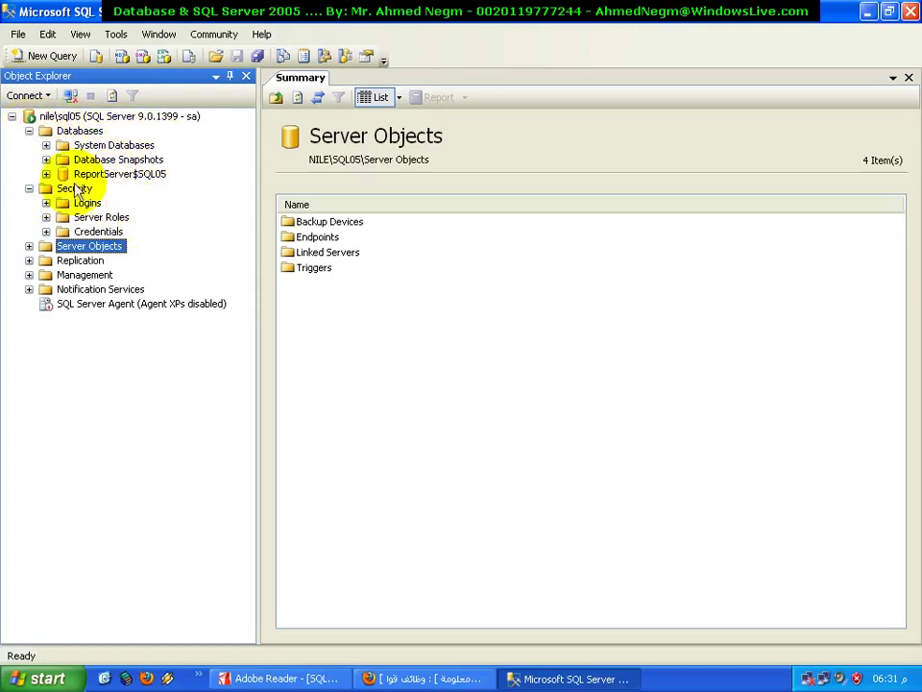
left_click(29, 188)
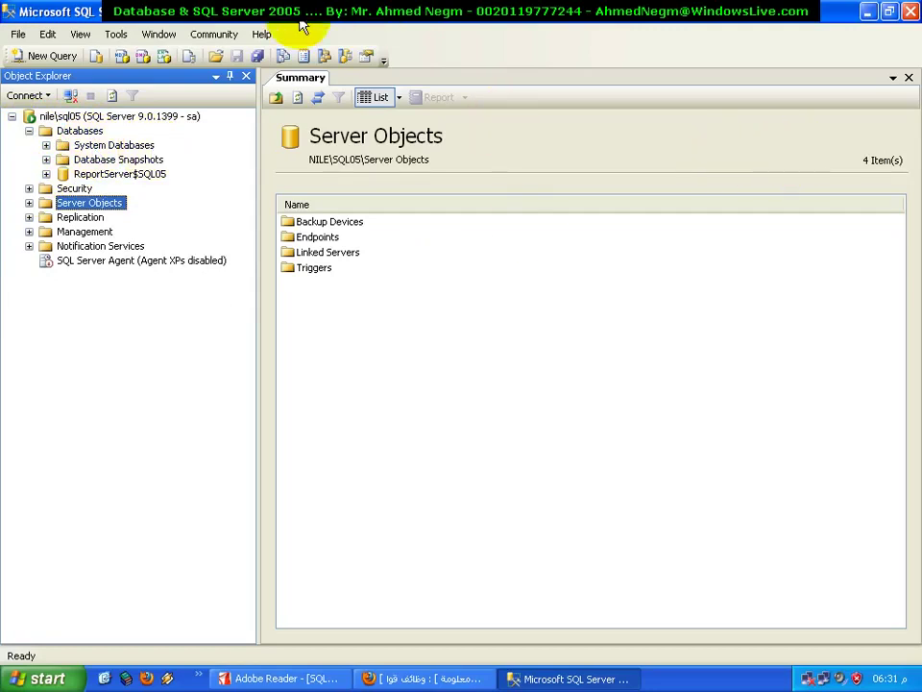
left_click(46, 33)
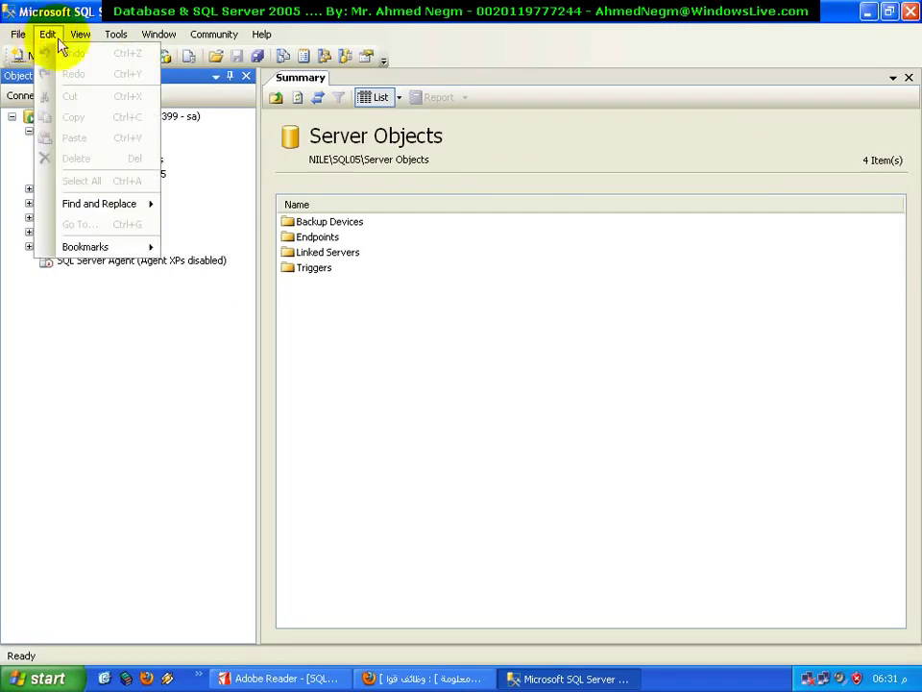
mouse_move(17, 36)
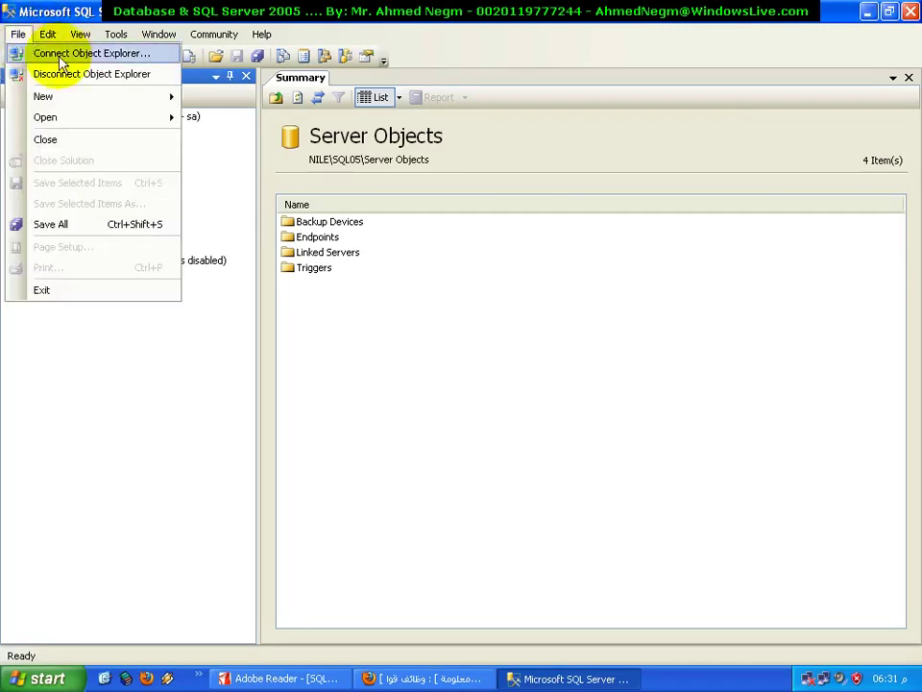
left_click(208, 403)
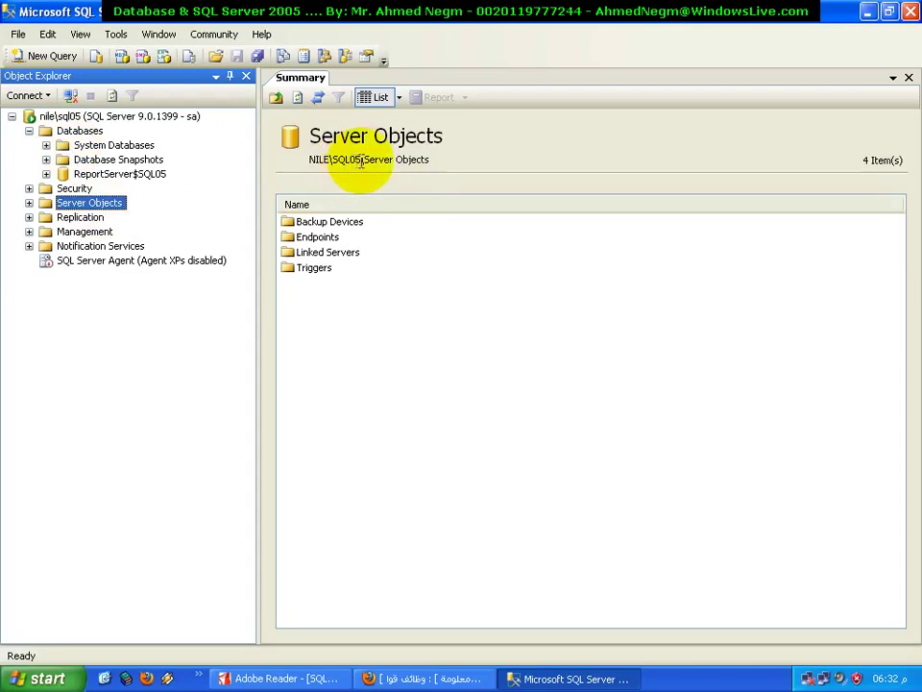
left_click_drag(362, 160, 307, 160)
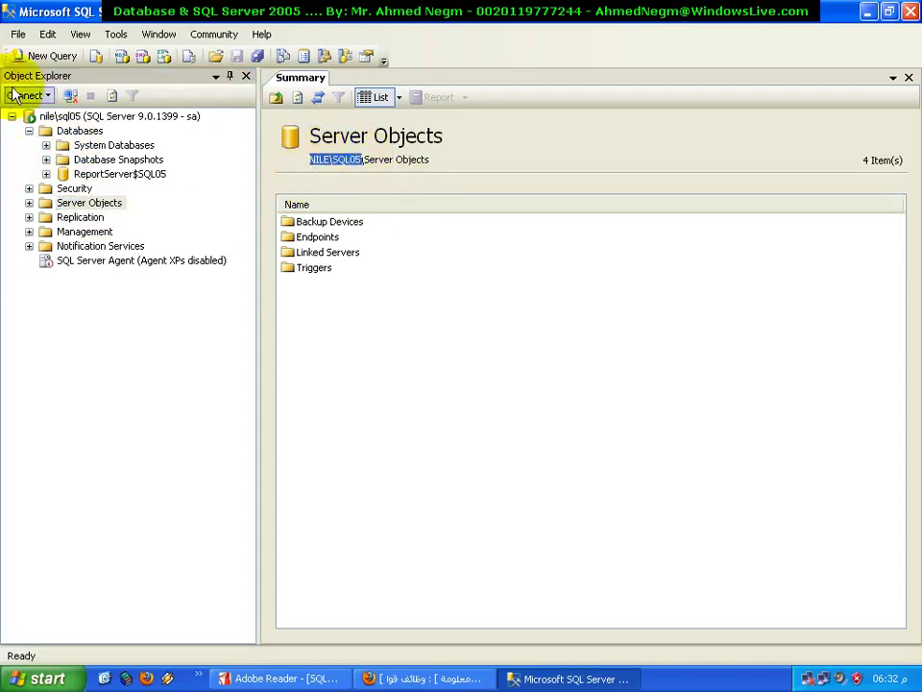
left_click(21, 36)
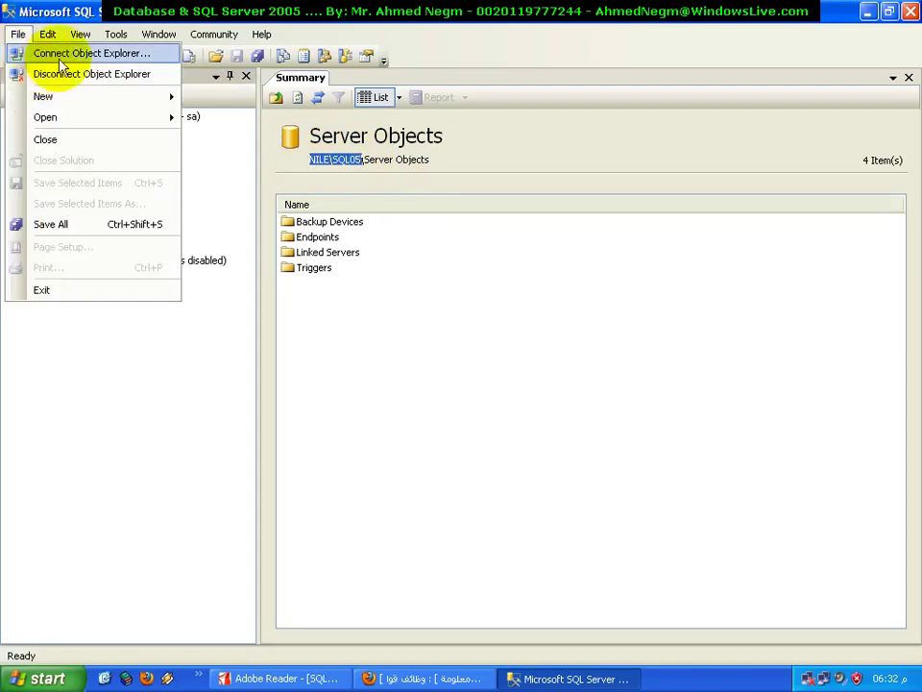
left_click(59, 52)
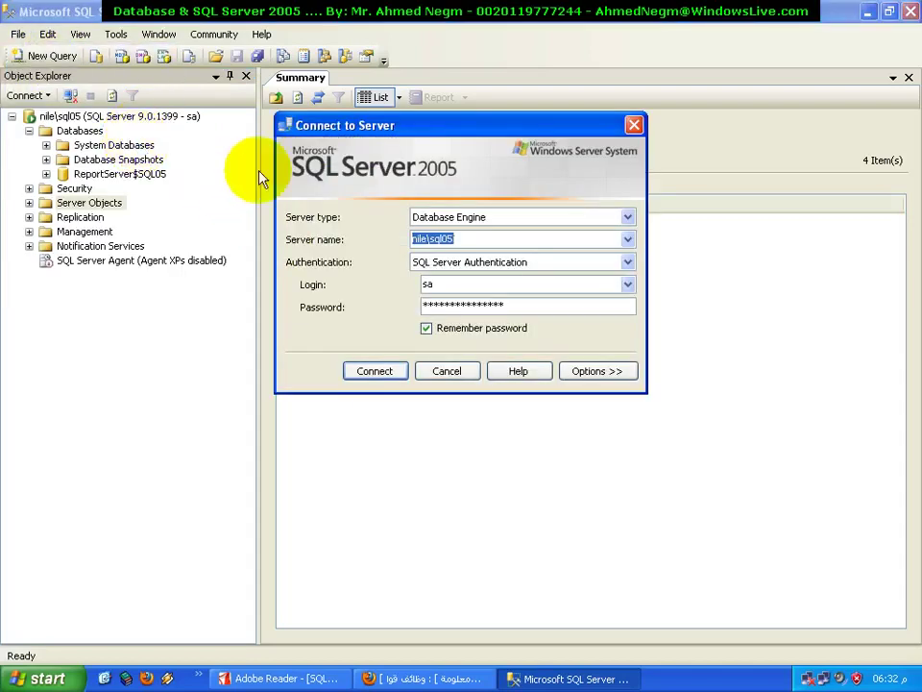
left_click(475, 373)
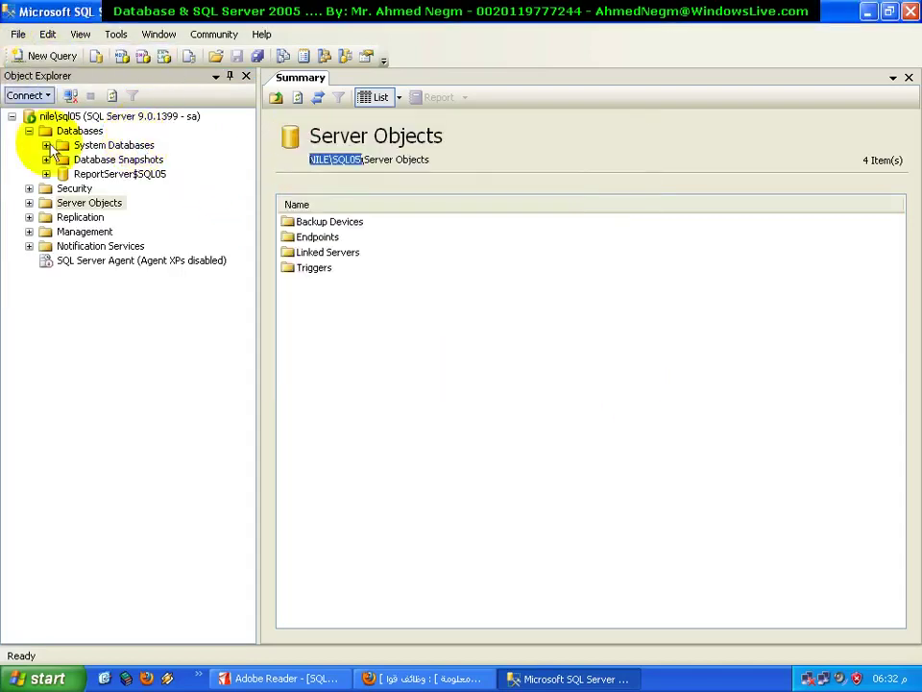
Connect Object Explorer to the default local server "." with SQL Server Authentication as sa, entering the login password and having it remembered
left_click(18, 34)
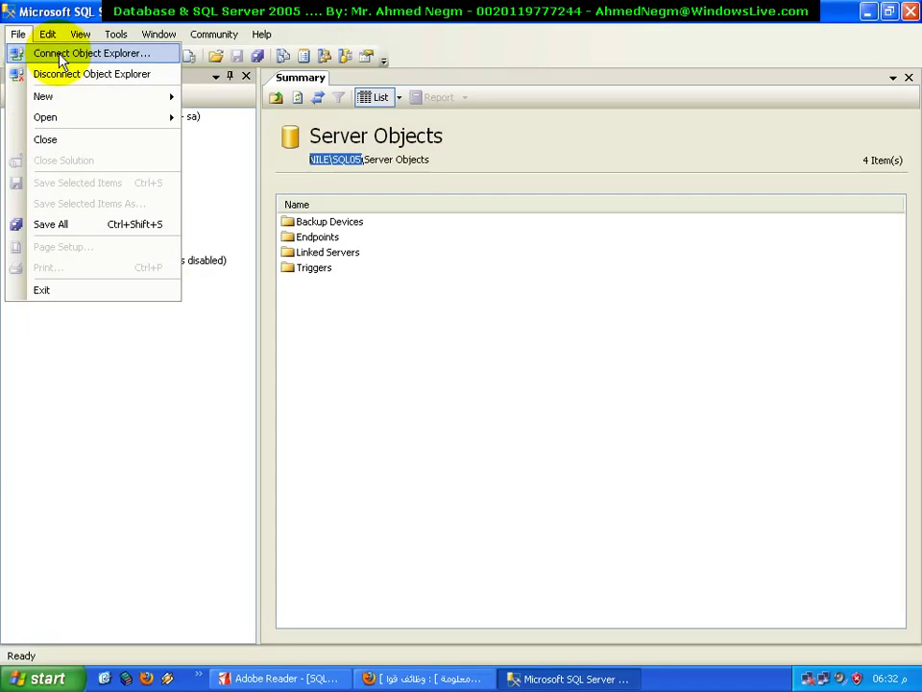
left_click(61, 55)
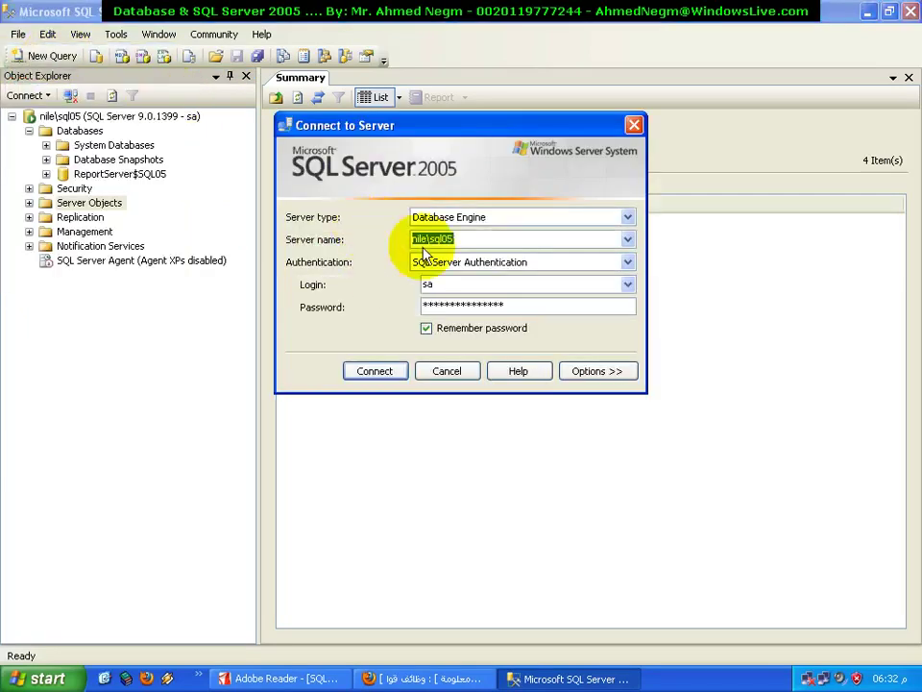
type("nile")
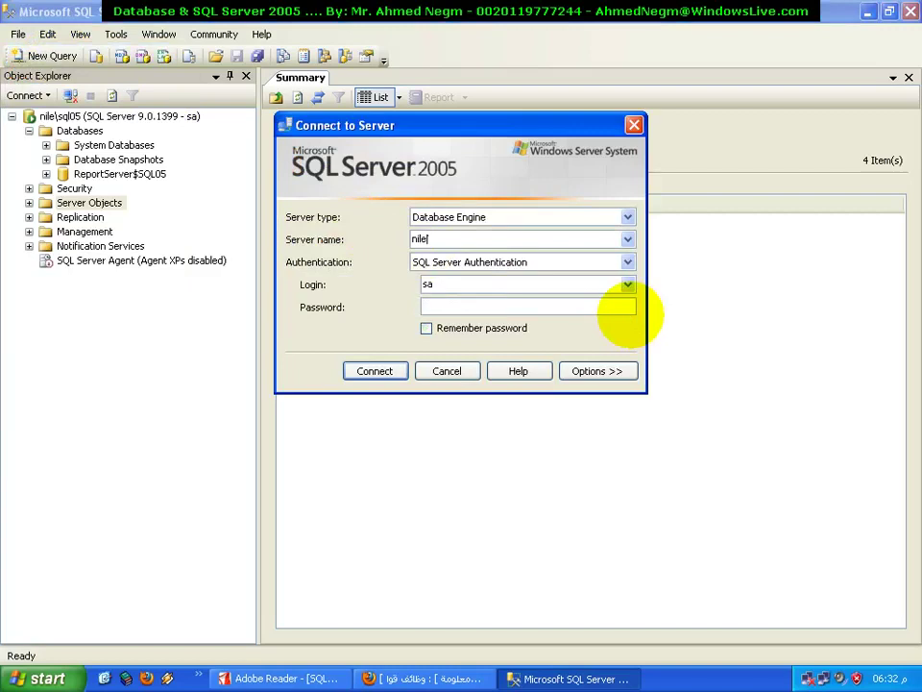
key("BackSpace")
type(".")
key("Tab")
key("Tab")
key("Tab")
type("******")
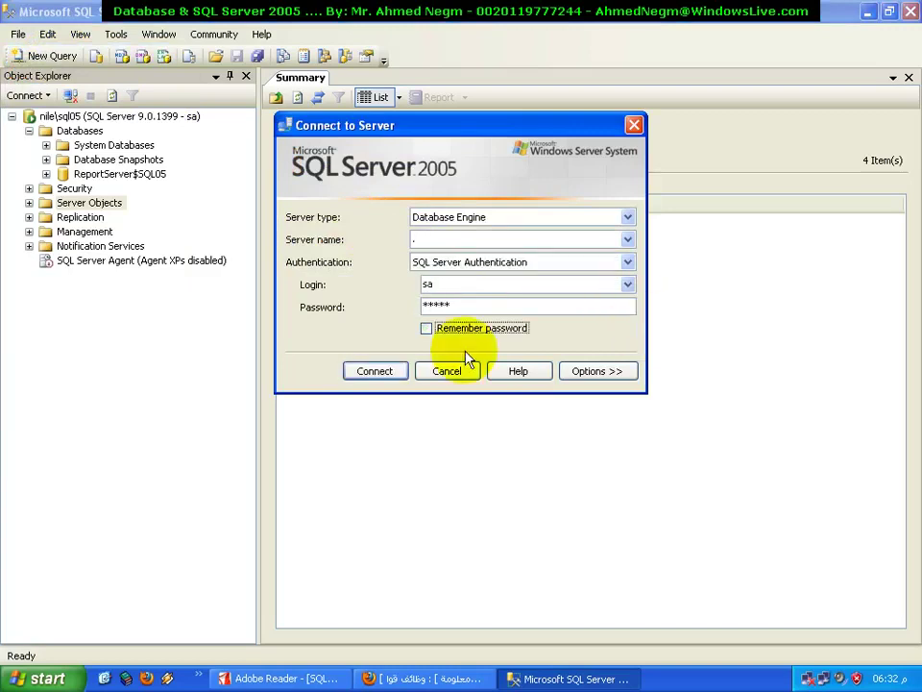
left_click(465, 331)
left_click(389, 371)
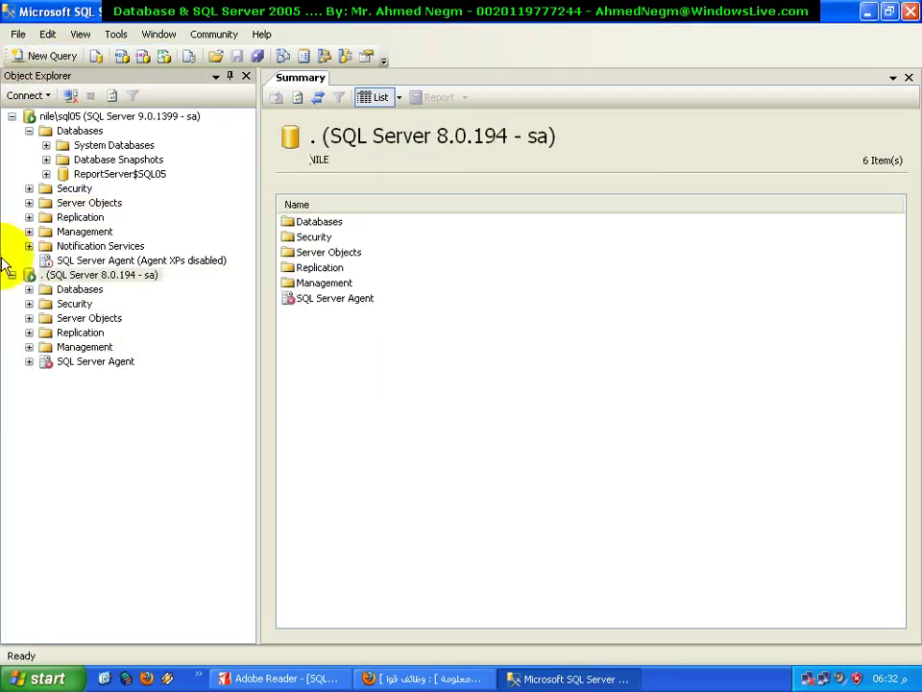
Expand the Databases folder of the "." server, and collapse both server nodes
left_click(29, 290)
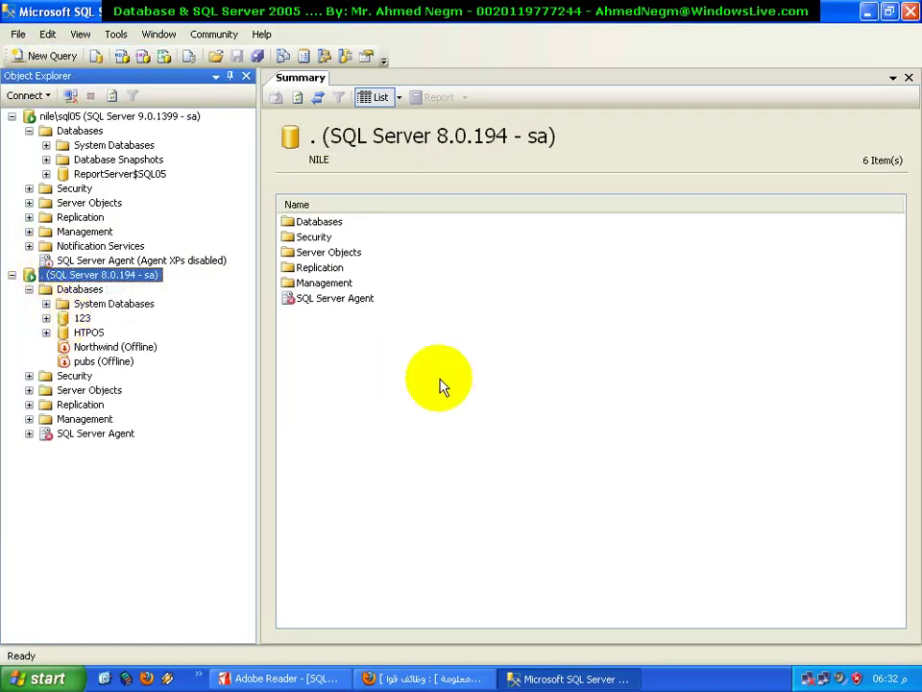
left_click(12, 117)
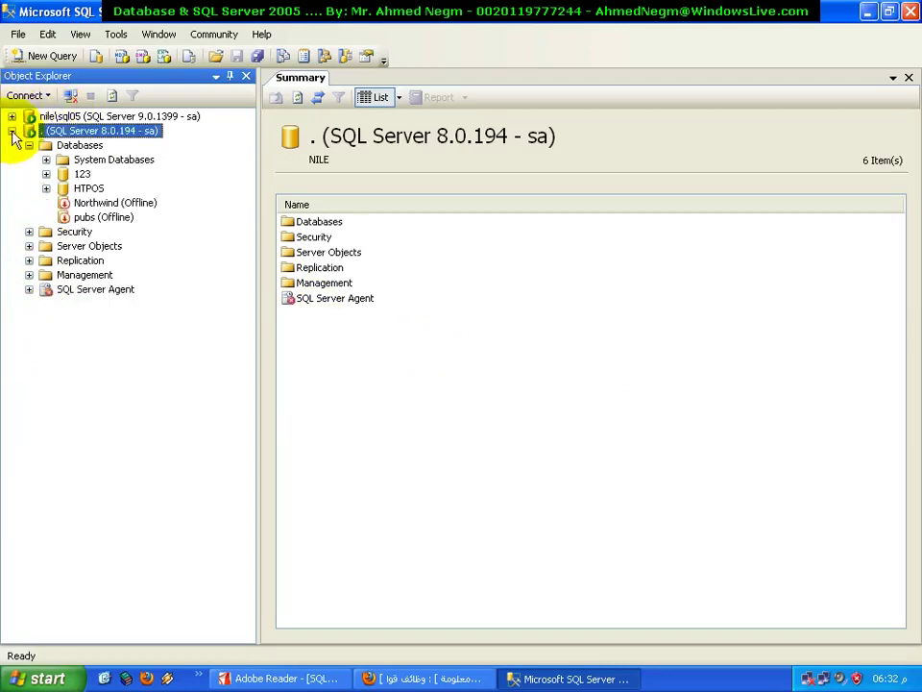
left_click(12, 130)
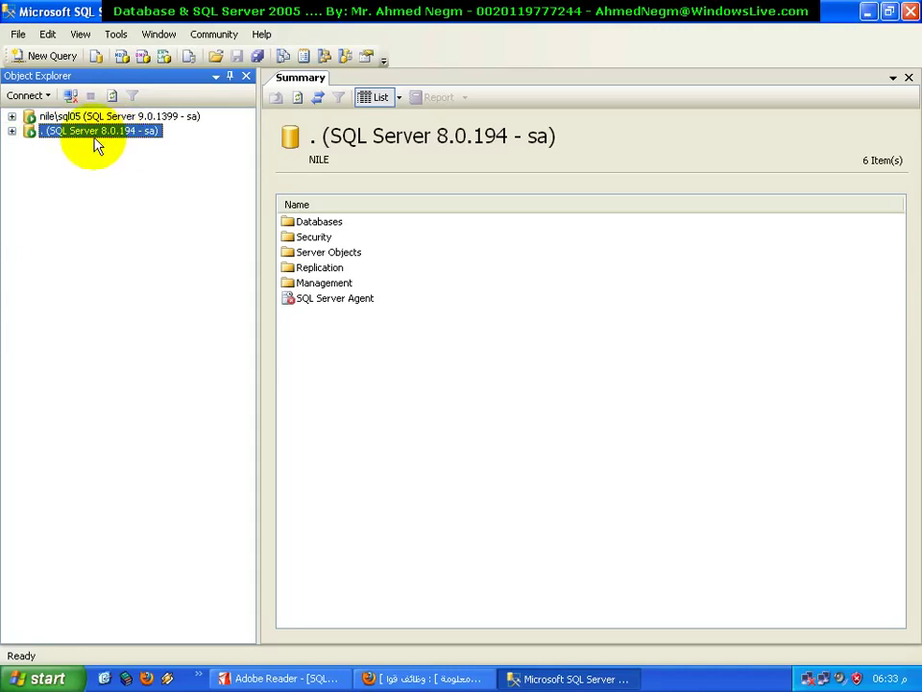
Expand both server nodes again and compare the contents of their Databases folders, ending on that of nile\sql05
left_click(11, 132)
left_click(12, 116)
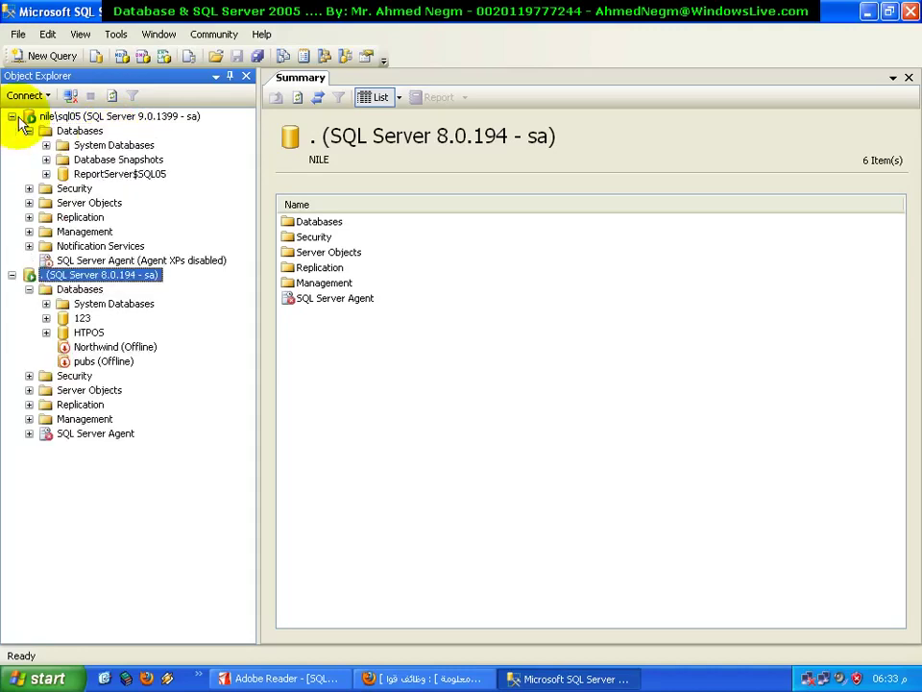
left_click(81, 132)
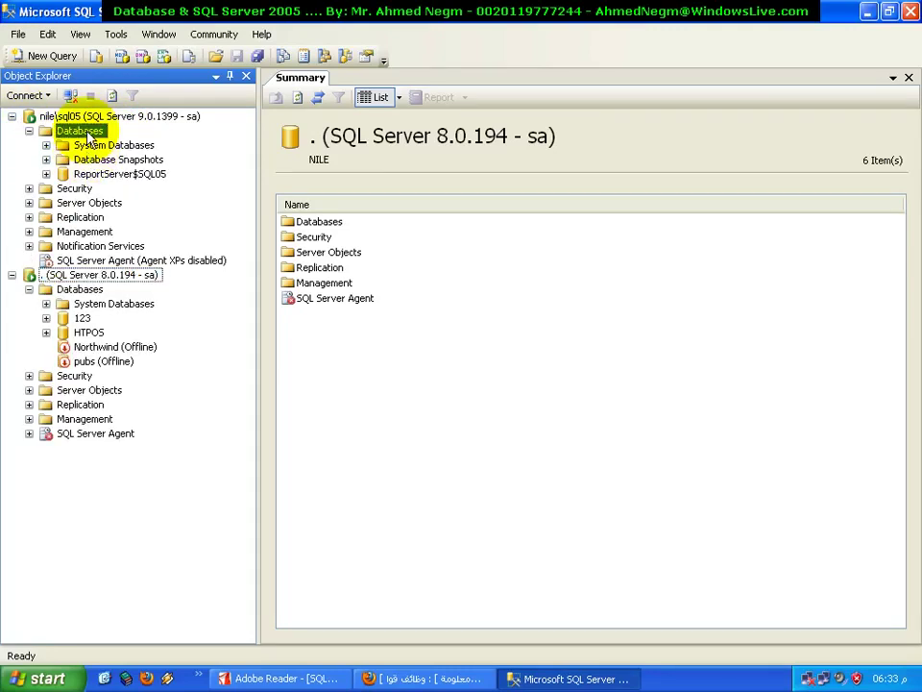
left_click(82, 289)
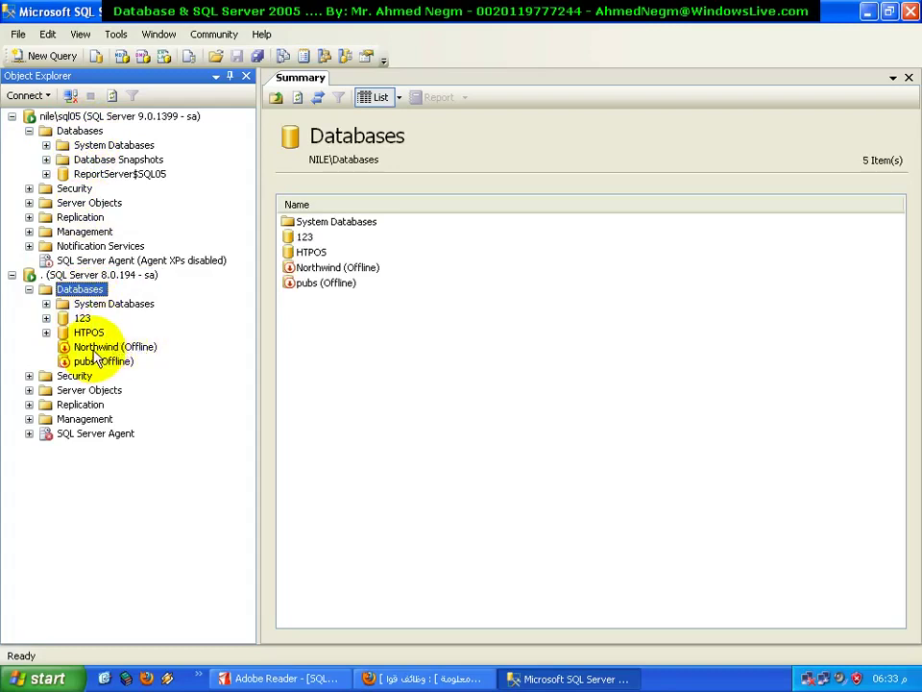
left_click(84, 132)
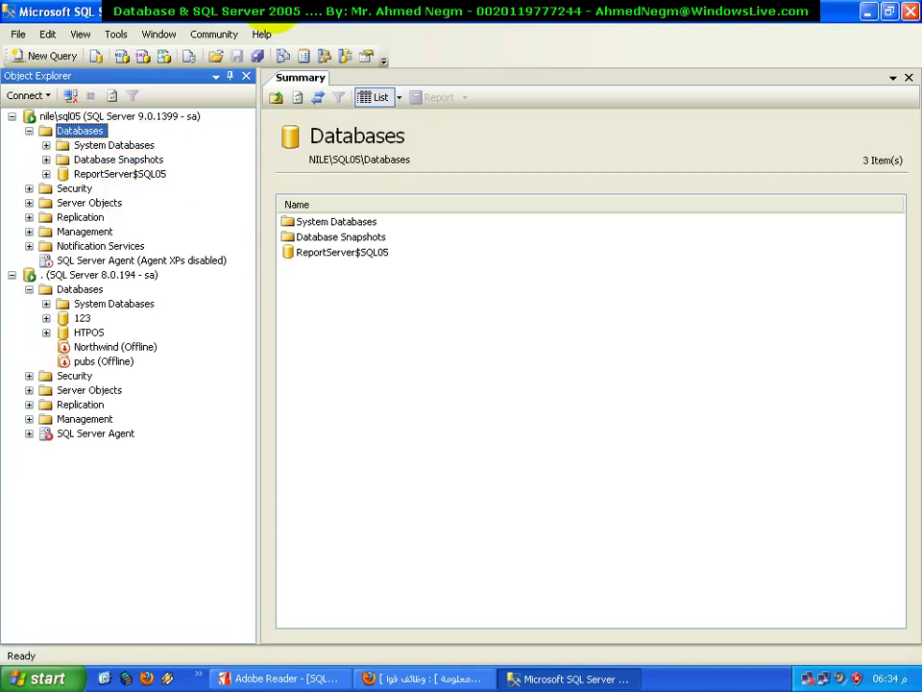
left_click(17, 35)
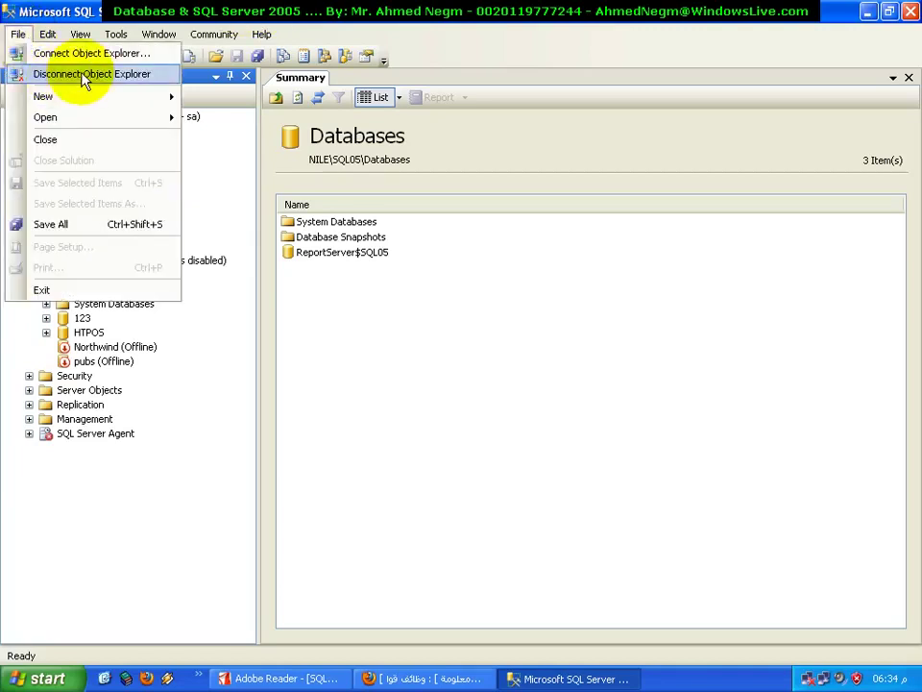
mouse_move(119, 103)
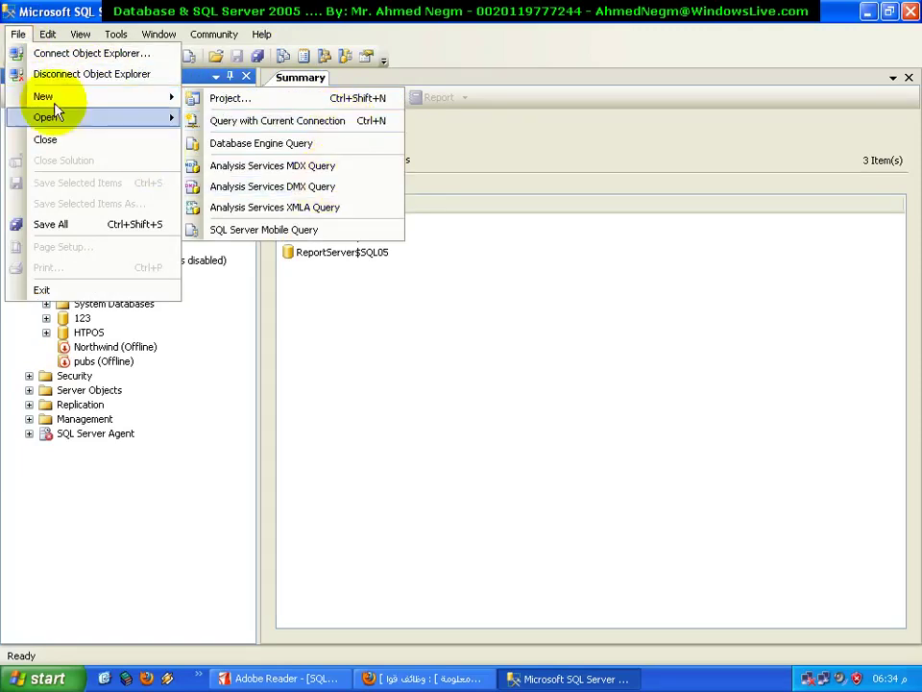
mouse_move(62, 126)
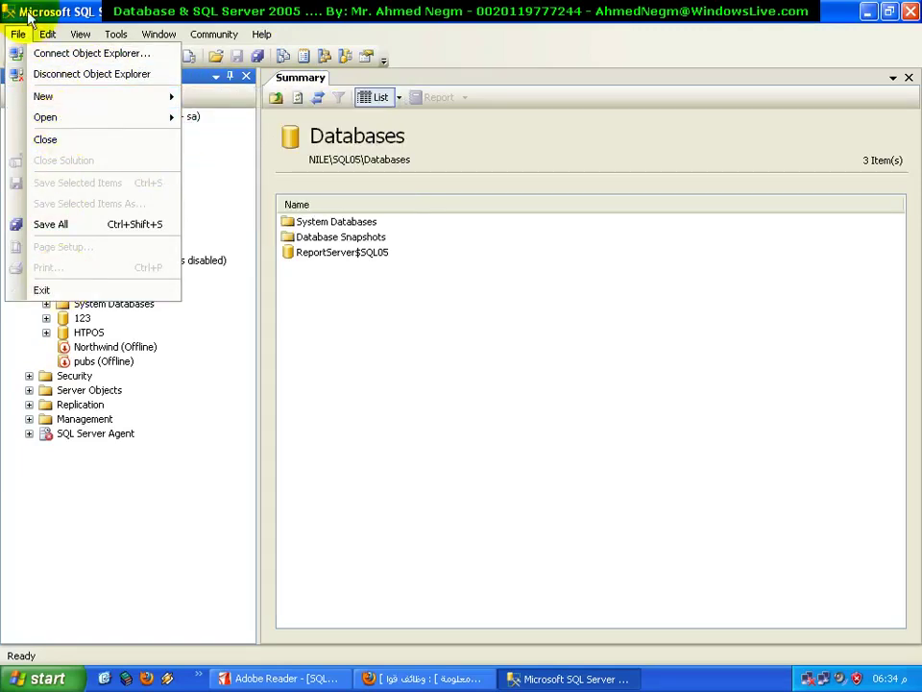
mouse_move(52, 35)
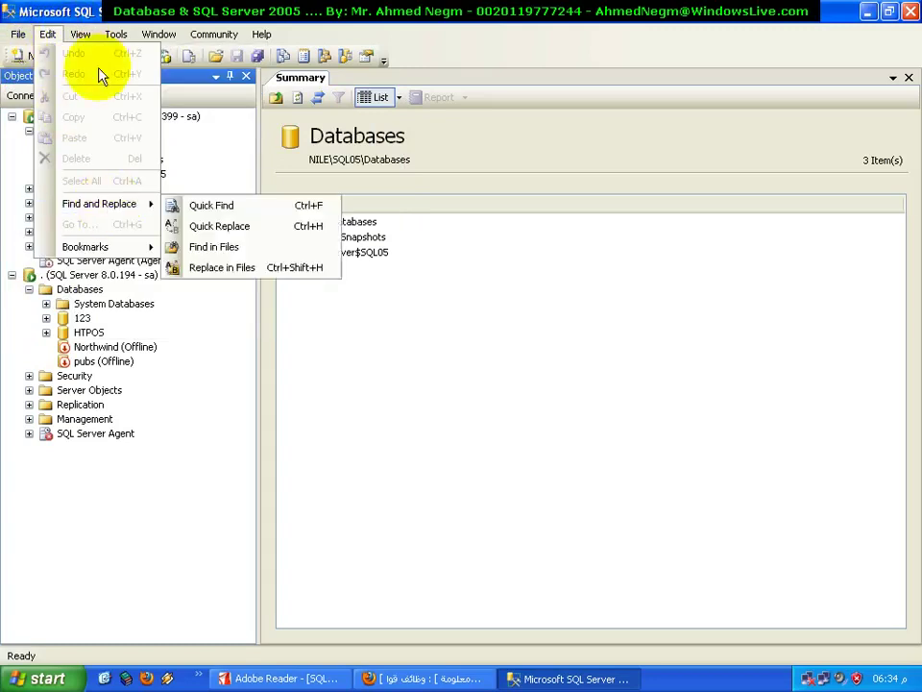
mouse_move(80, 32)
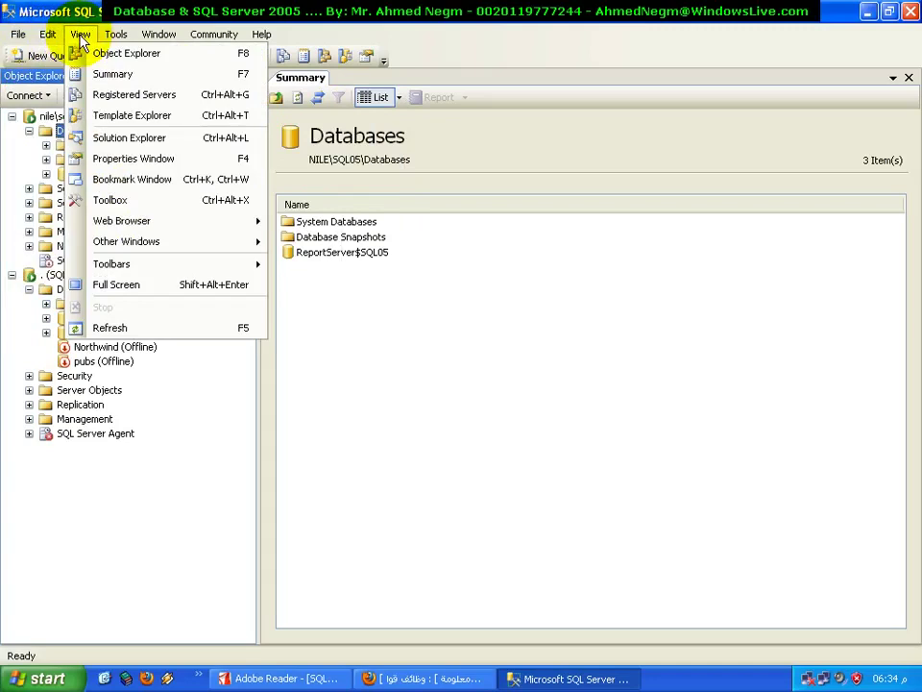
mouse_move(109, 40)
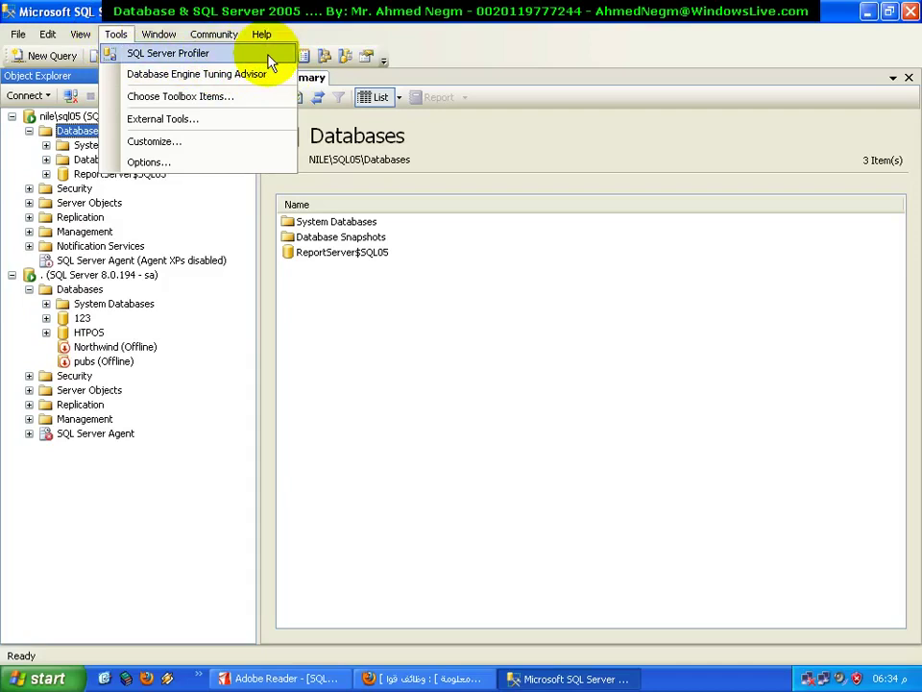
left_click(211, 50)
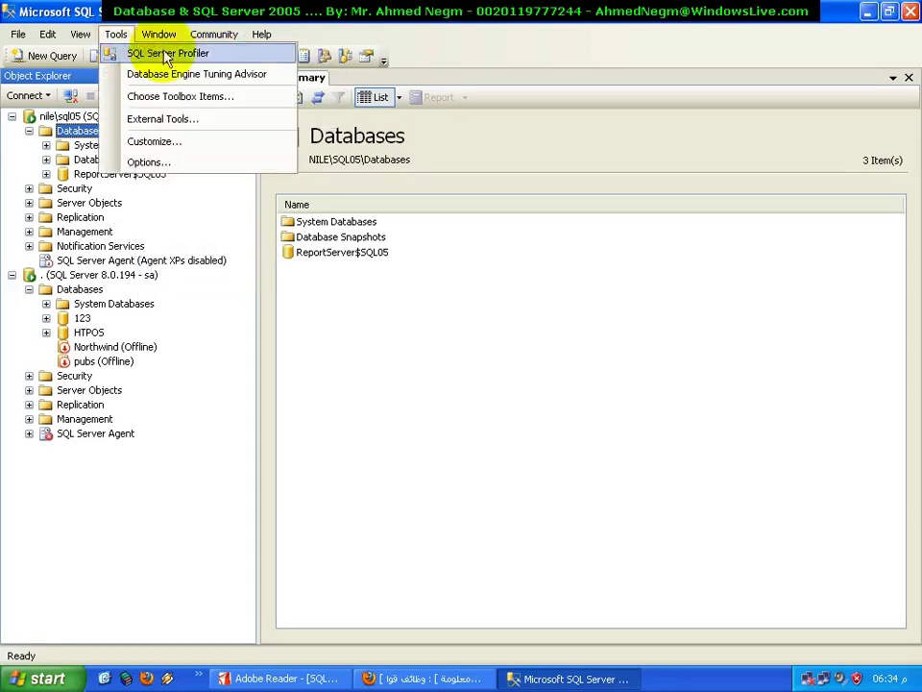
mouse_move(197, 43)
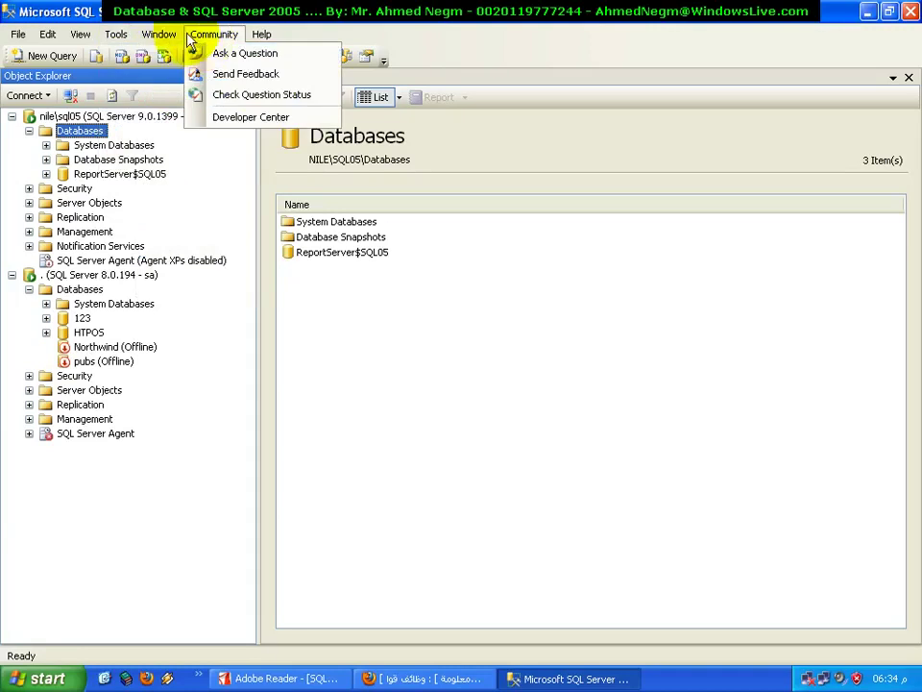
left_click(349, 366)
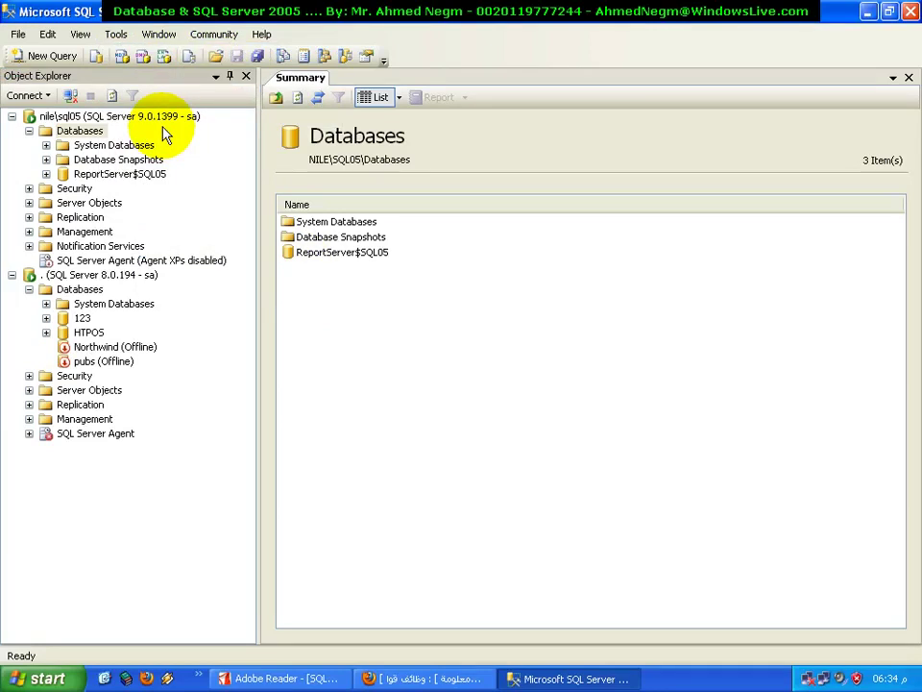
Collapse the "." server node and disconnect that server from Object Explorer
left_click(12, 276)
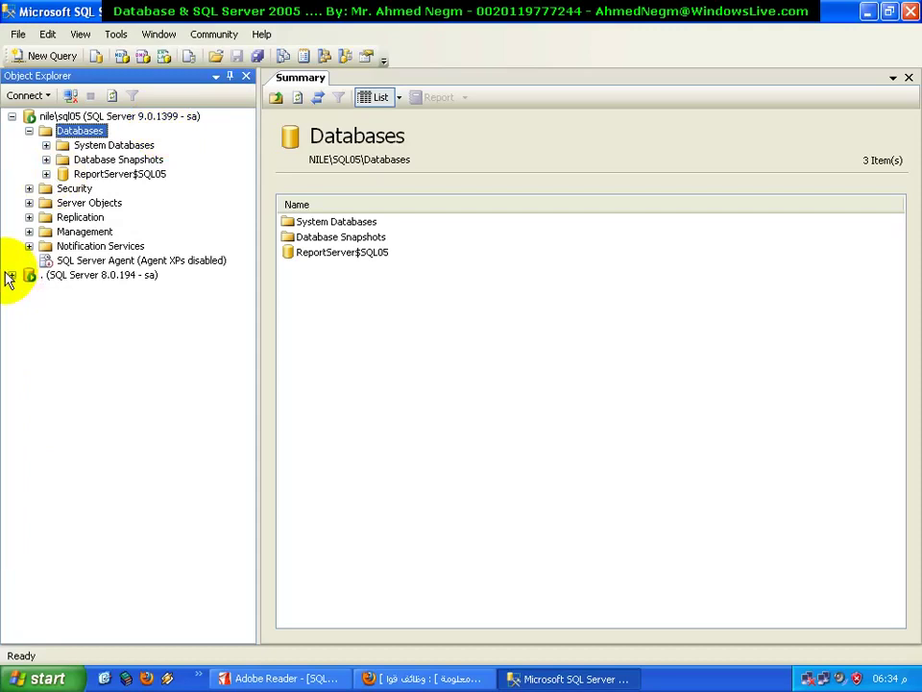
left_click(117, 276)
right_click(128, 277)
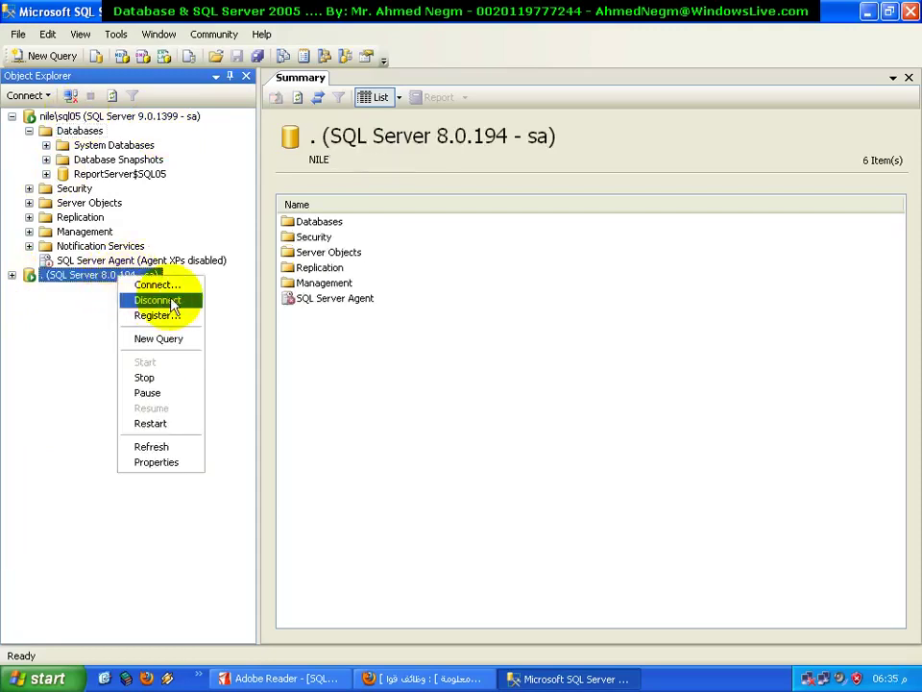
left_click(171, 300)
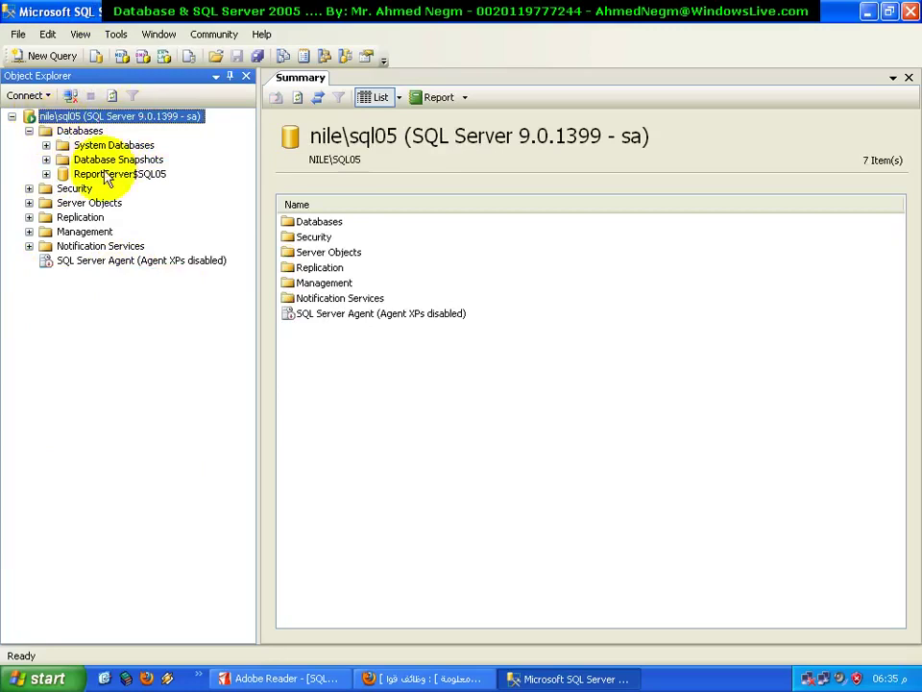
Start a new database on nile\sql05 and name it School
left_click(29, 130)
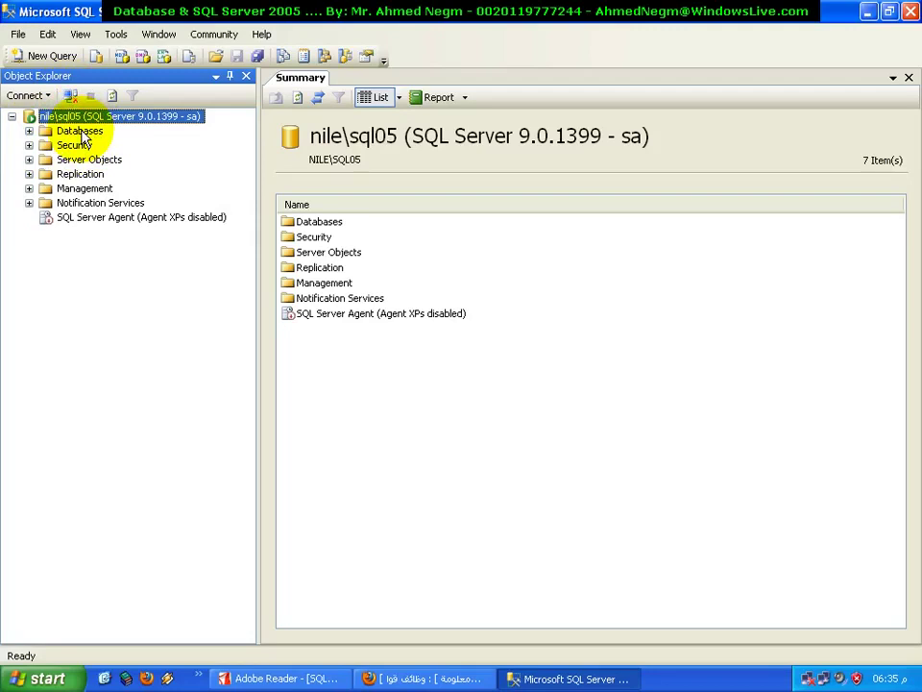
left_click(81, 132)
right_click(83, 133)
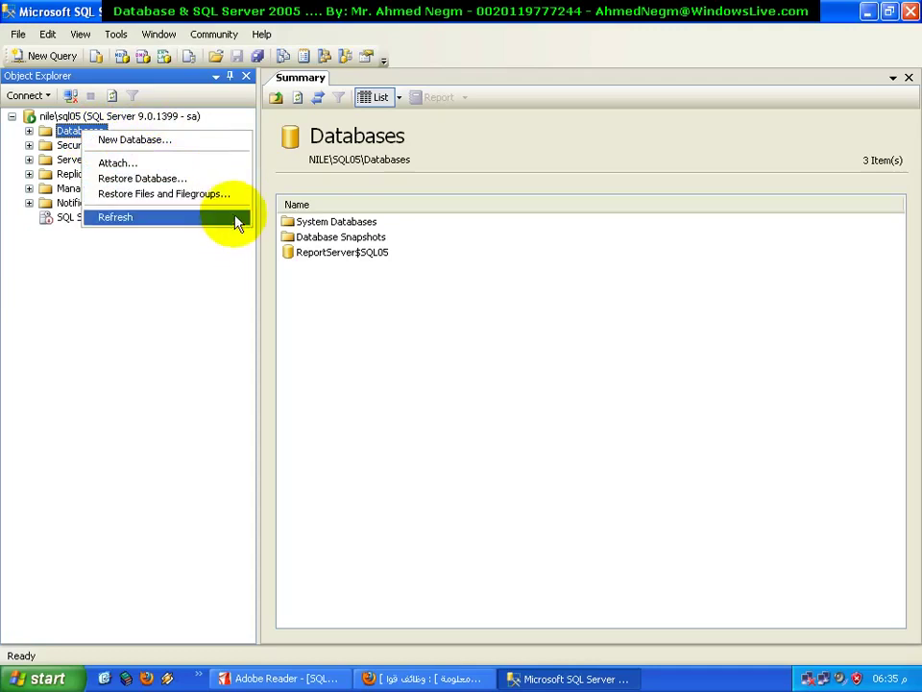
left_click(227, 142)
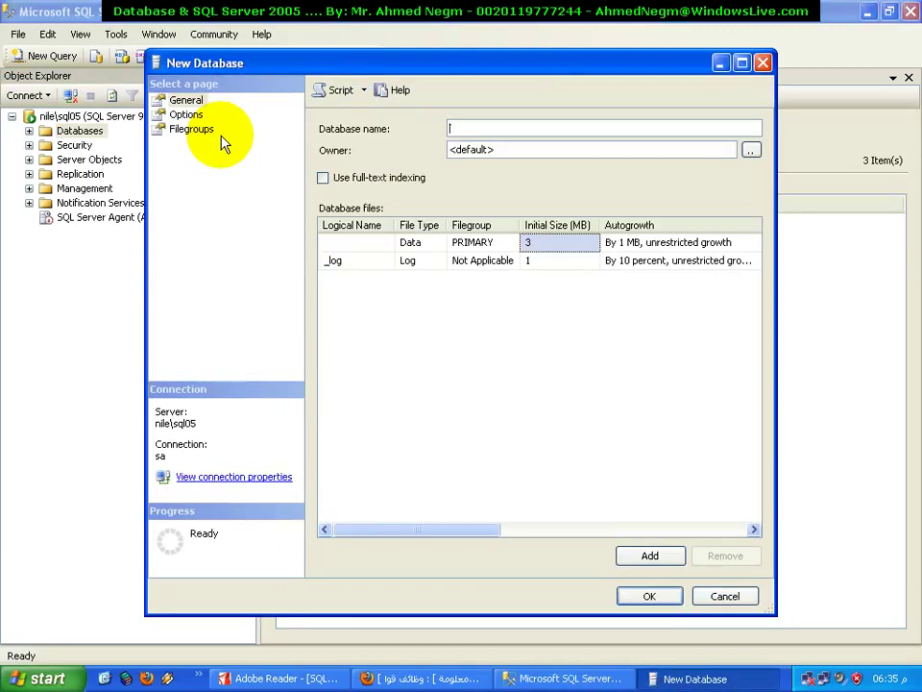
left_click(185, 100)
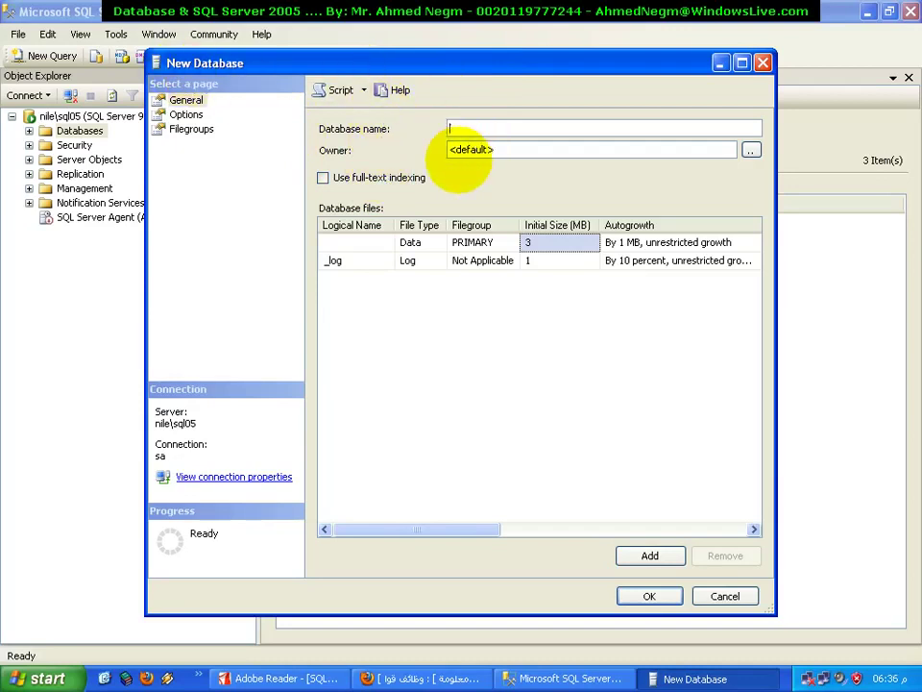
type("School")
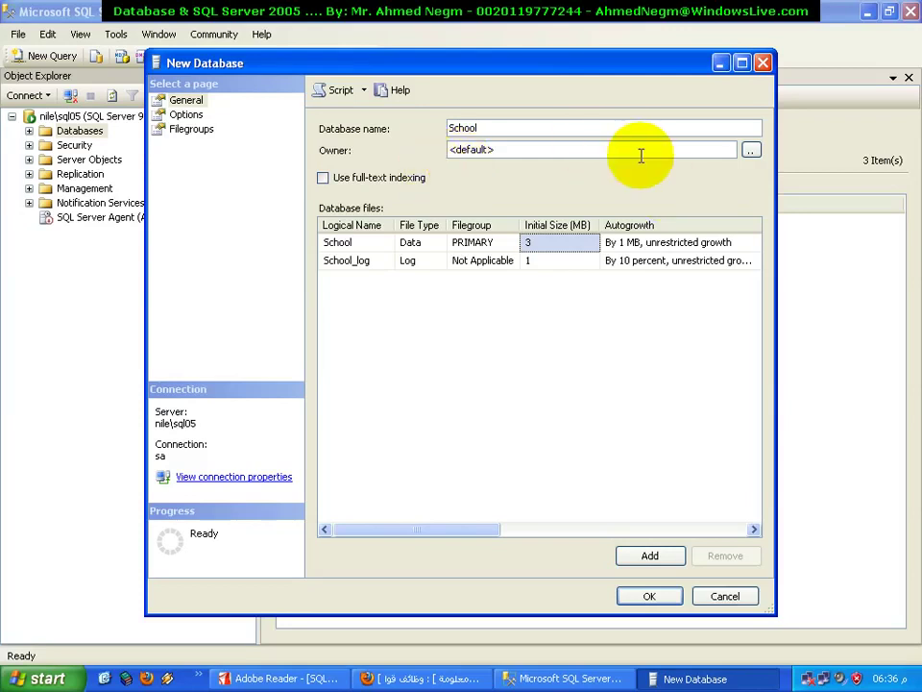
Browse the logins that can own the School database, widening the Type column and looking through the whole list
left_click(751, 151)
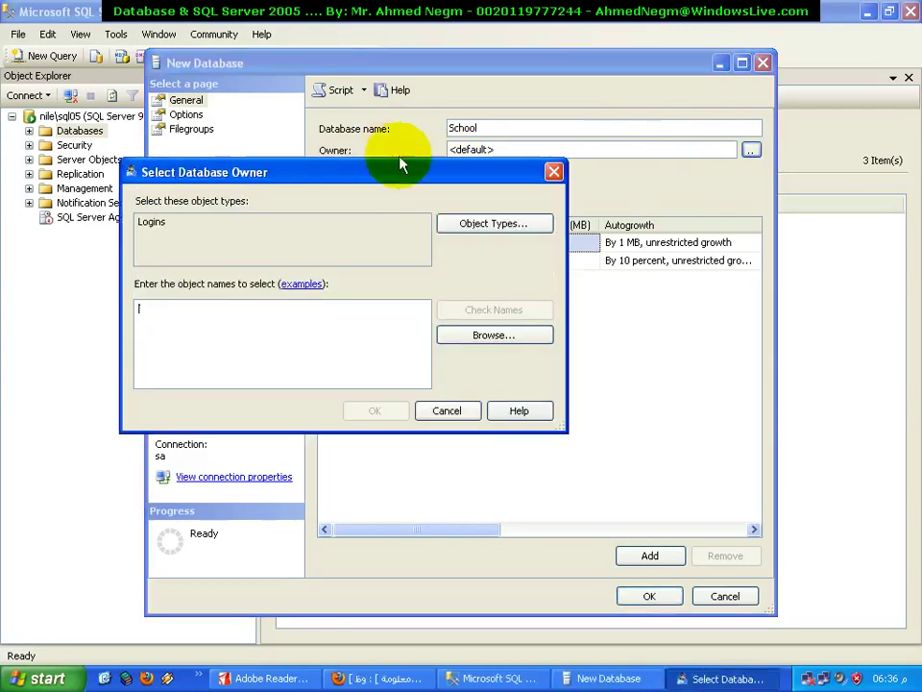
left_click_drag(406, 175, 610, 280)
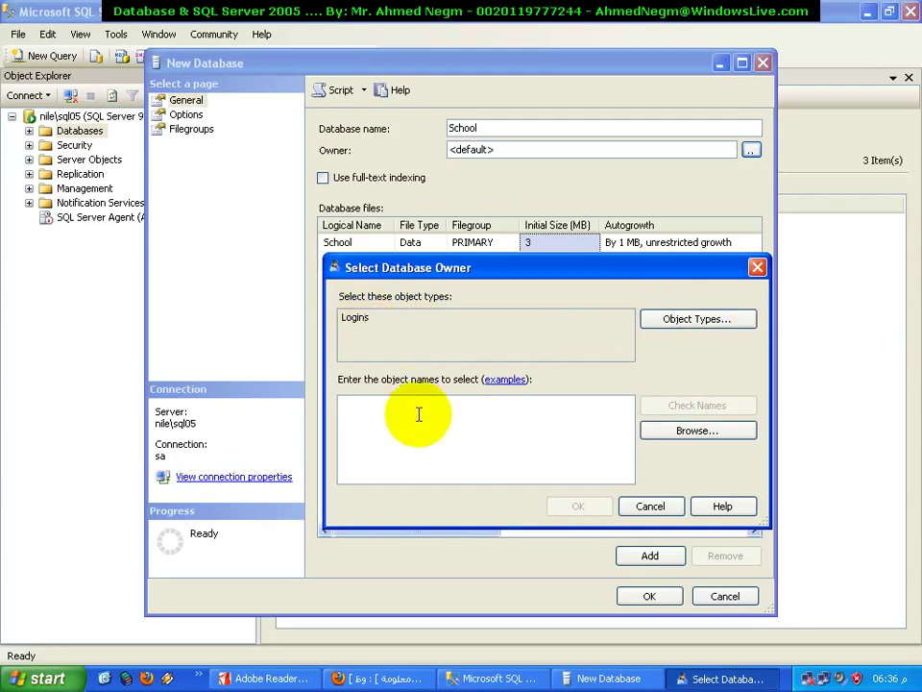
left_click(694, 433)
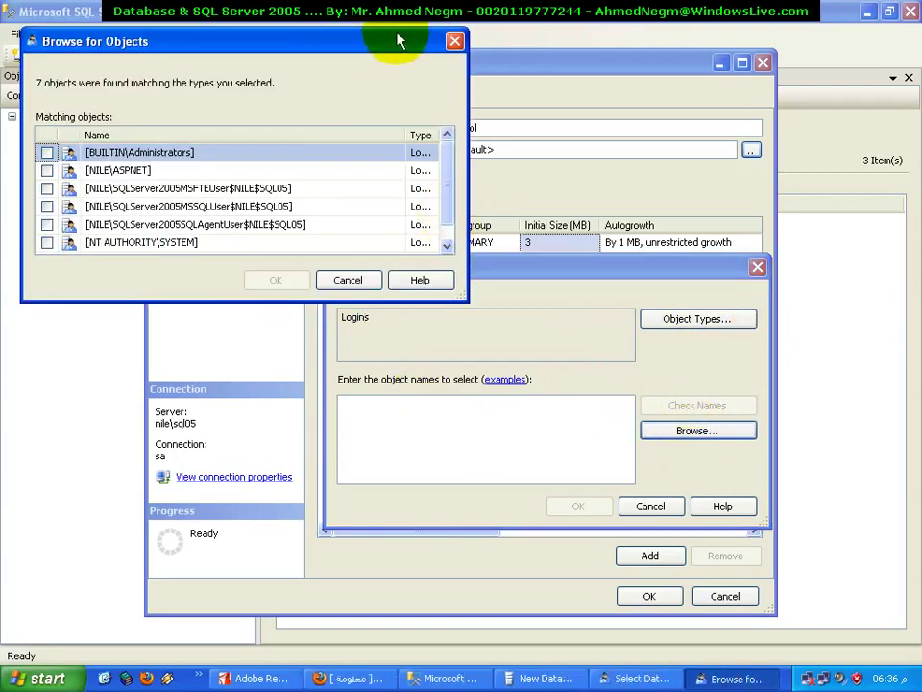
left_click_drag(401, 40, 582, 171)
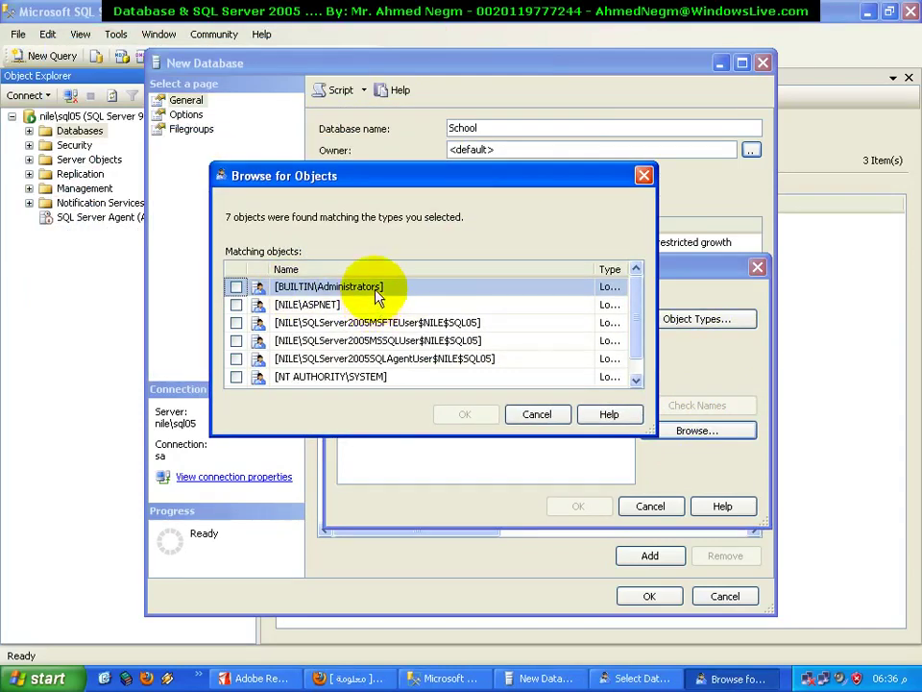
mouse_move(634, 317)
left_mouse_down()
mouse_move(643, 366)
mouse_move(622, 319)
left_mouse_up()
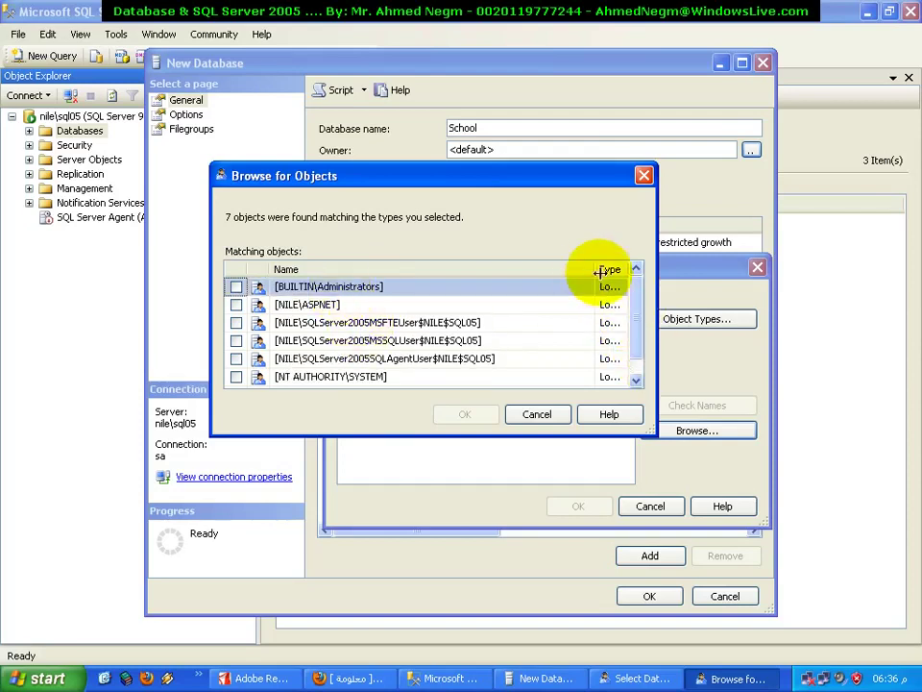
left_click_drag(596, 269, 529, 269)
mouse_move(636, 296)
left_mouse_down()
mouse_move(634, 309)
mouse_move(638, 278)
left_mouse_up()
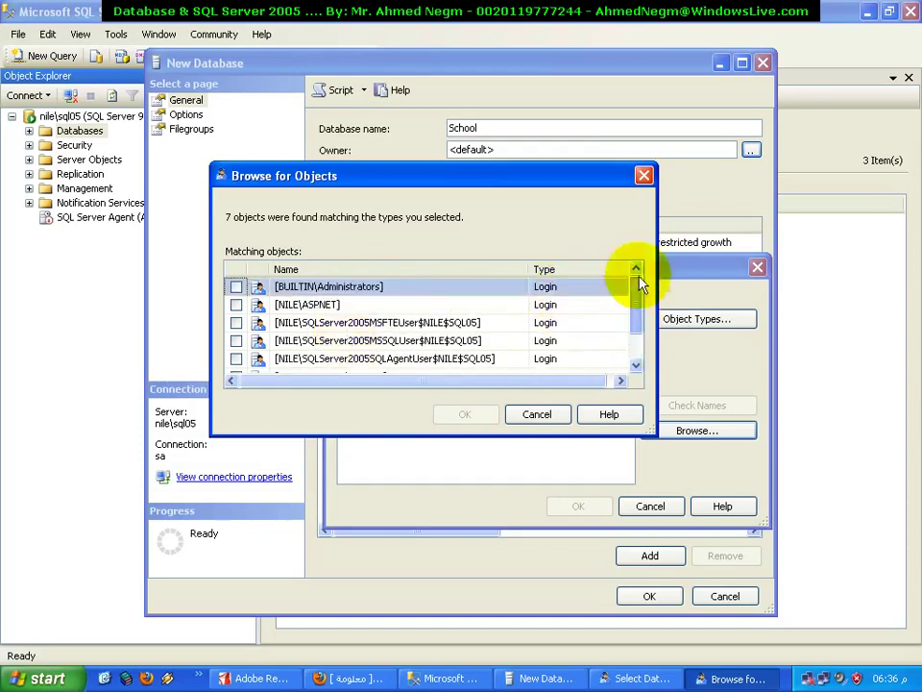
left_click(407, 285)
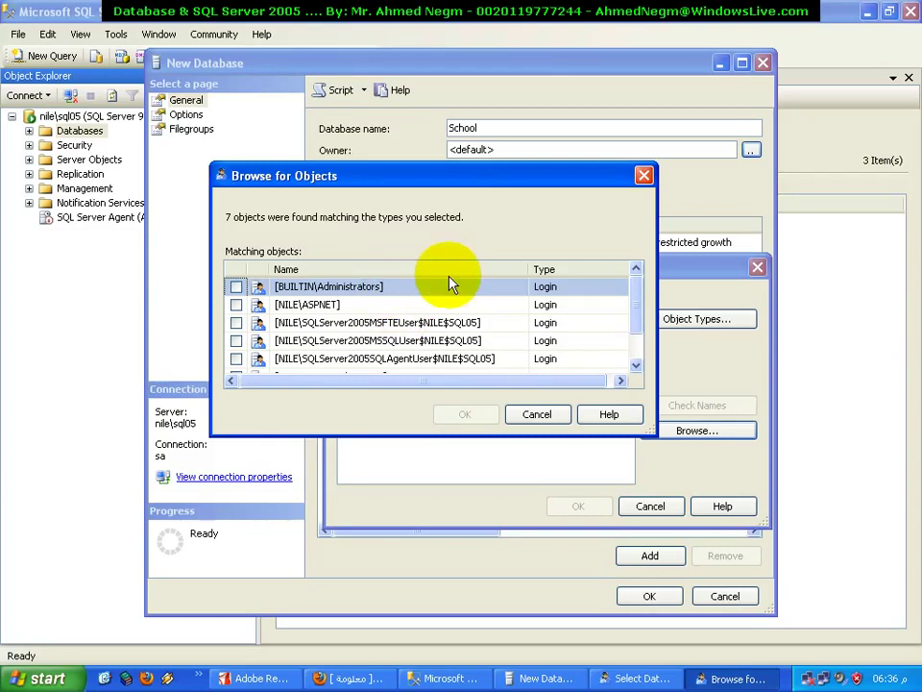
left_click(356, 307)
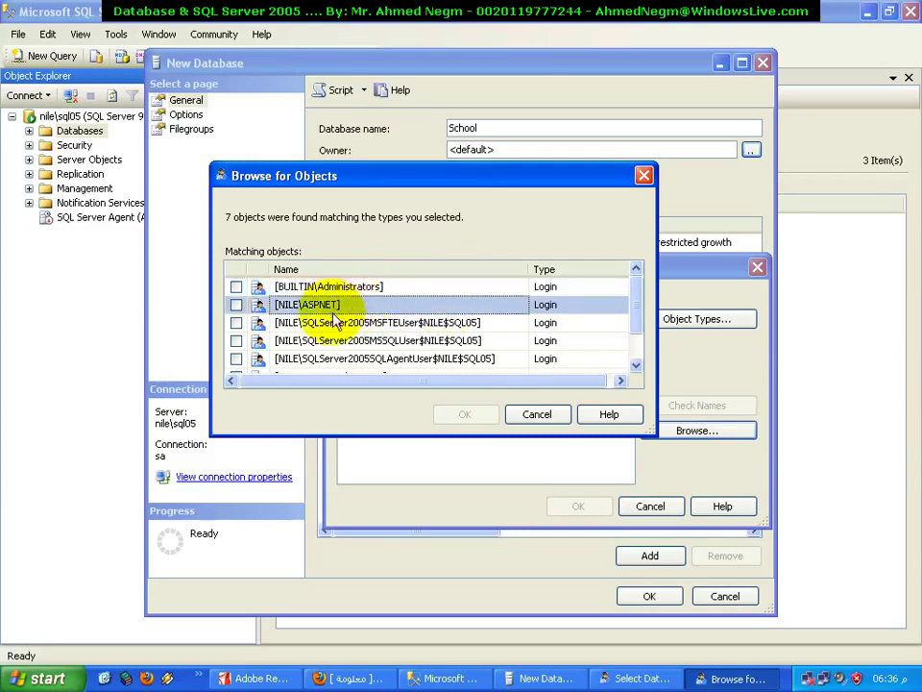
left_click(332, 287)
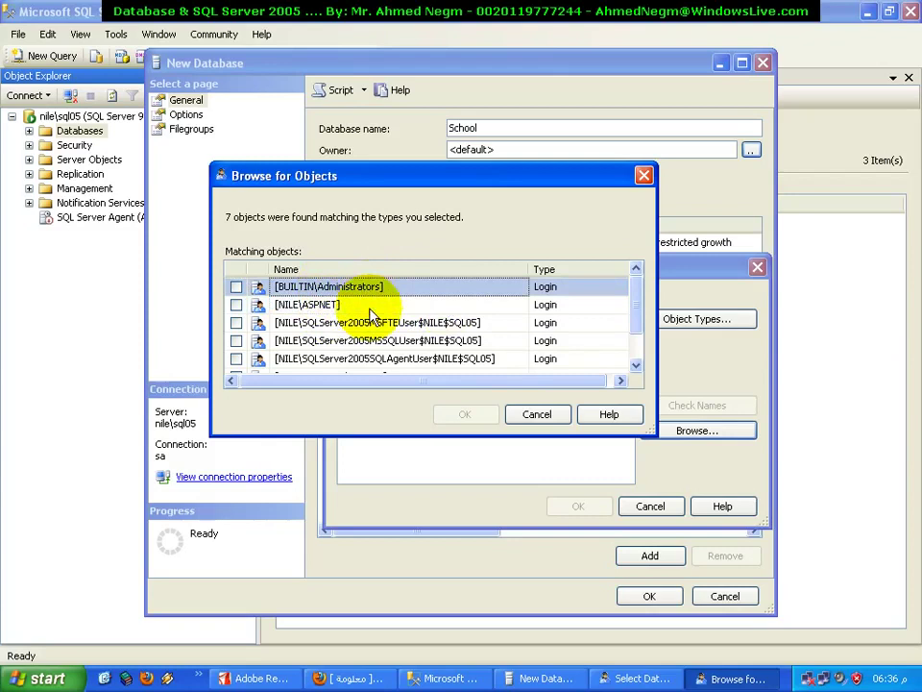
left_click(369, 306)
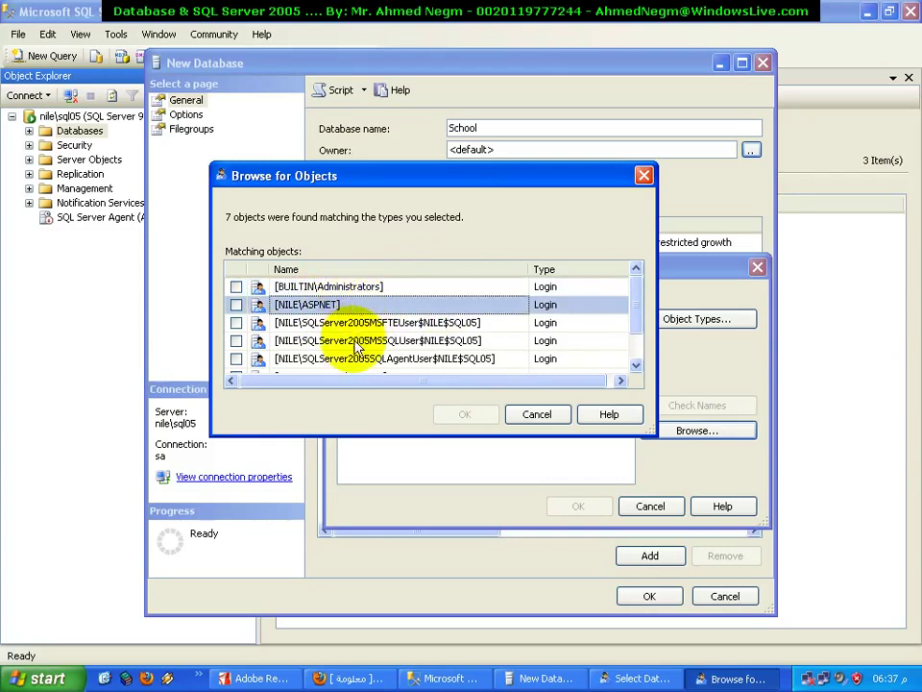
left_click(637, 317)
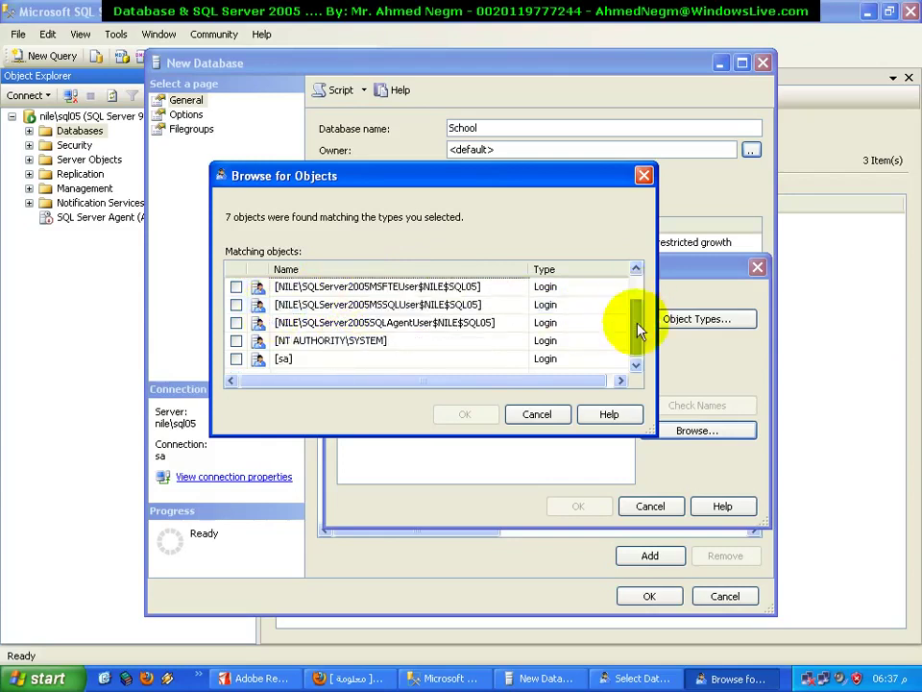
Try the sa login as the School database's owner, and cancel the owner selection
left_click(237, 359)
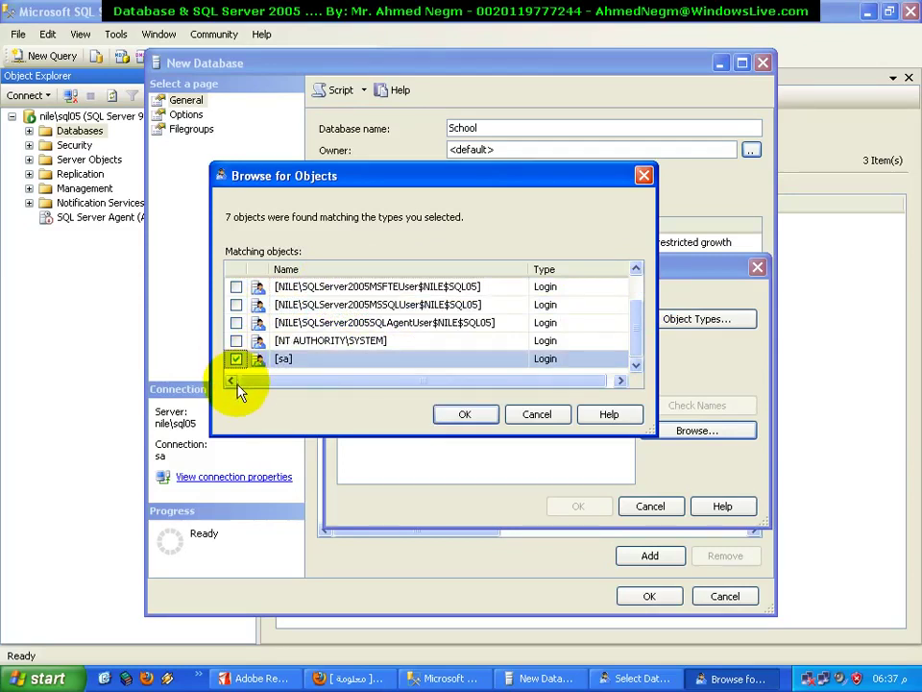
left_click(461, 413)
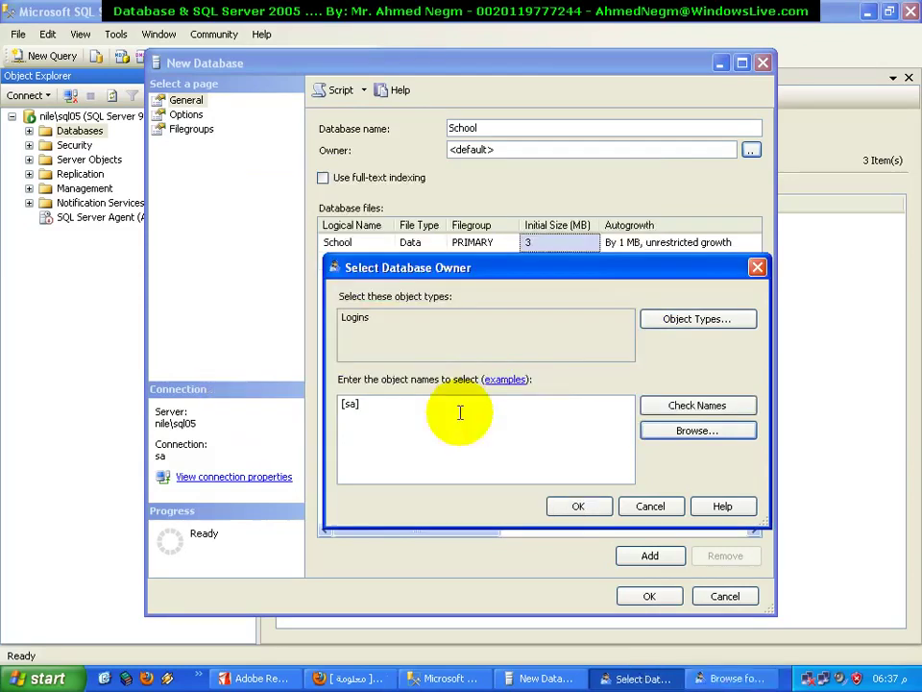
left_click(661, 505)
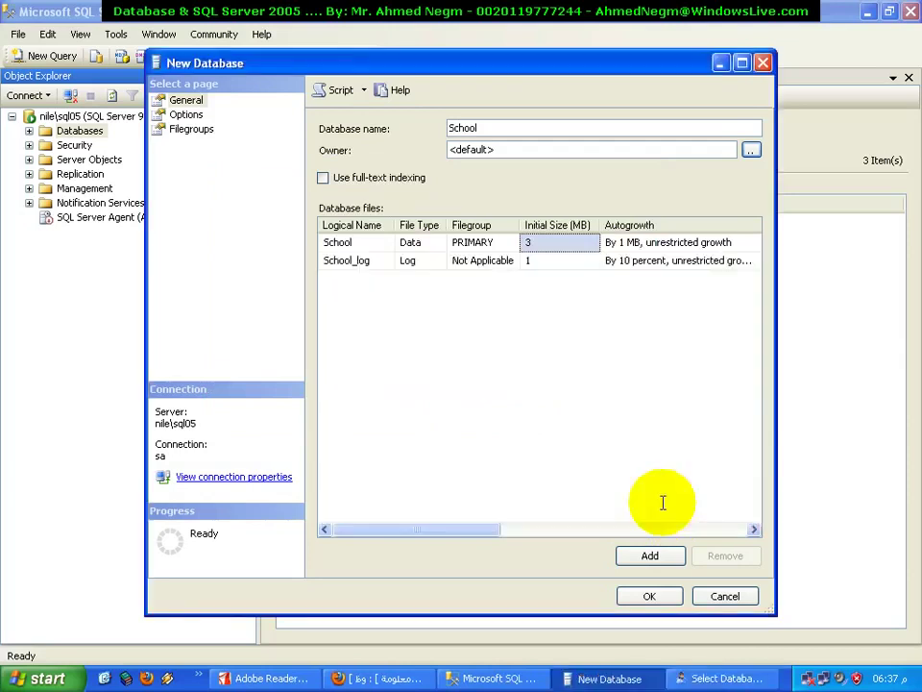
Check the School database's owner setting and the file types and log name in its database files list
left_click(549, 148)
left_click_drag(542, 148, 448, 159)
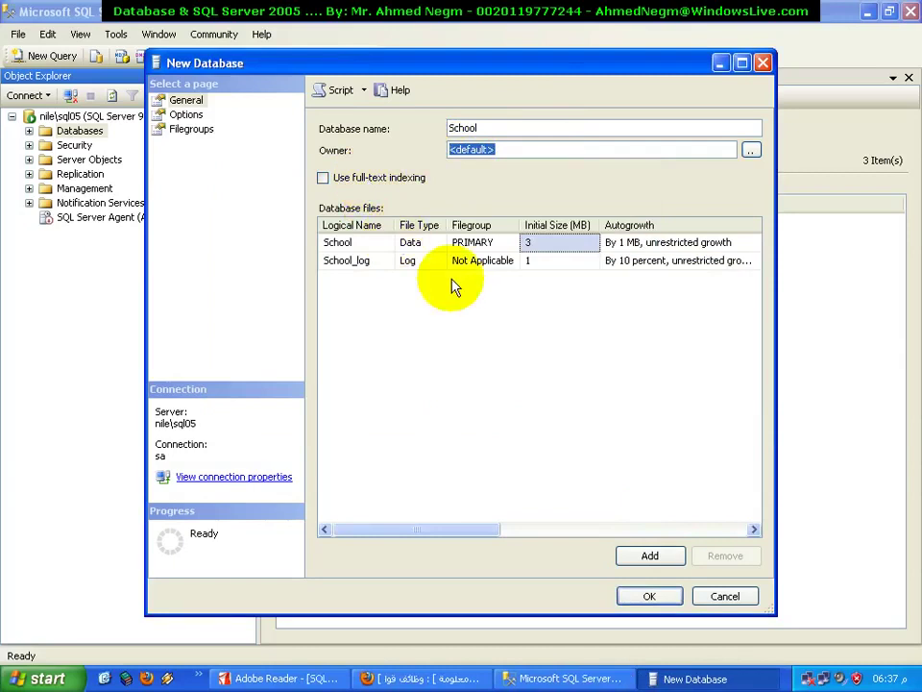
left_click(423, 244)
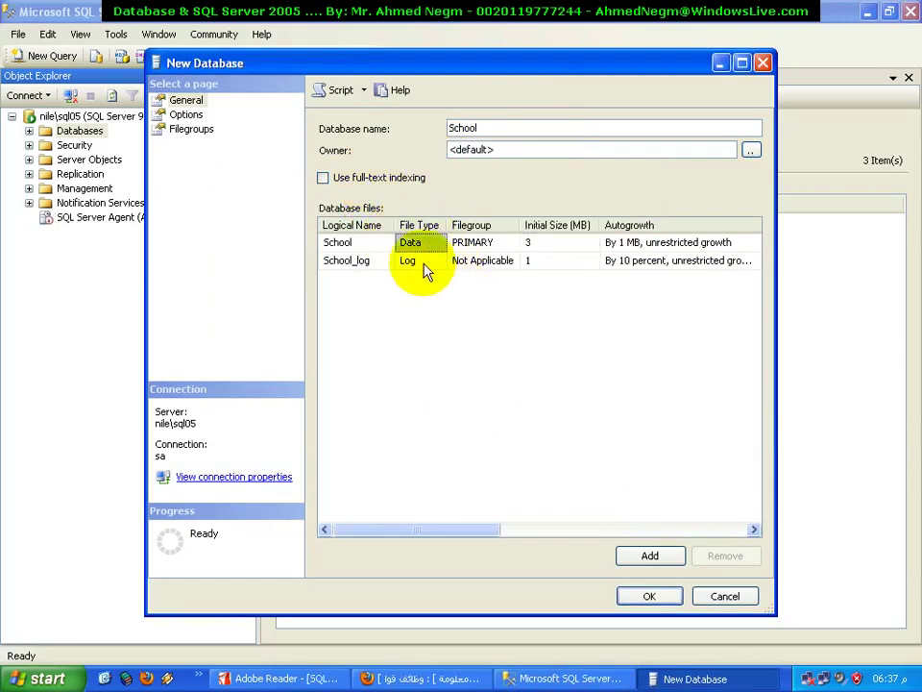
left_click(427, 272)
left_click(428, 248)
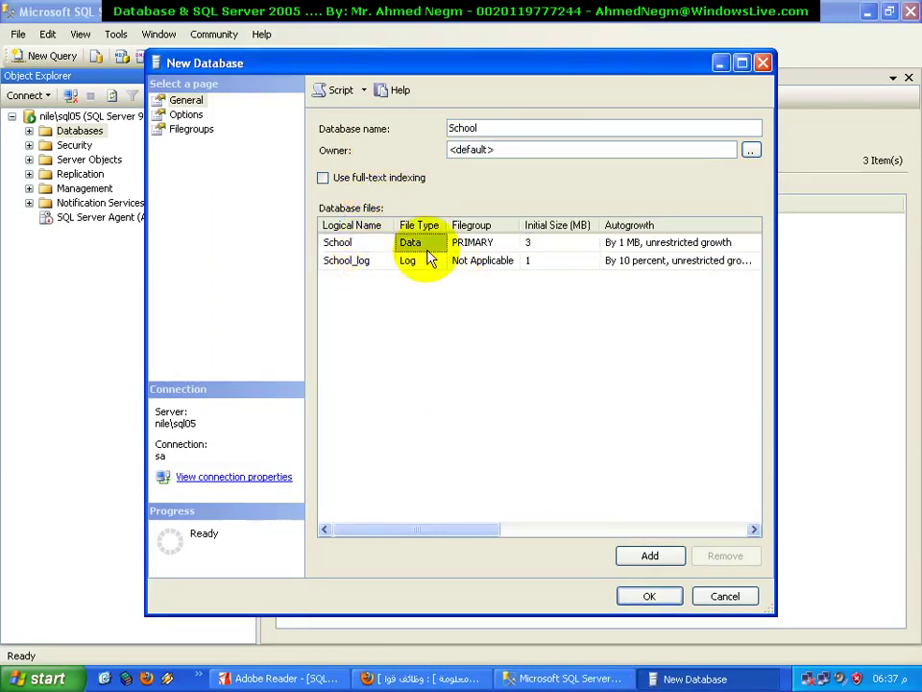
left_click(415, 262)
left_click(364, 262)
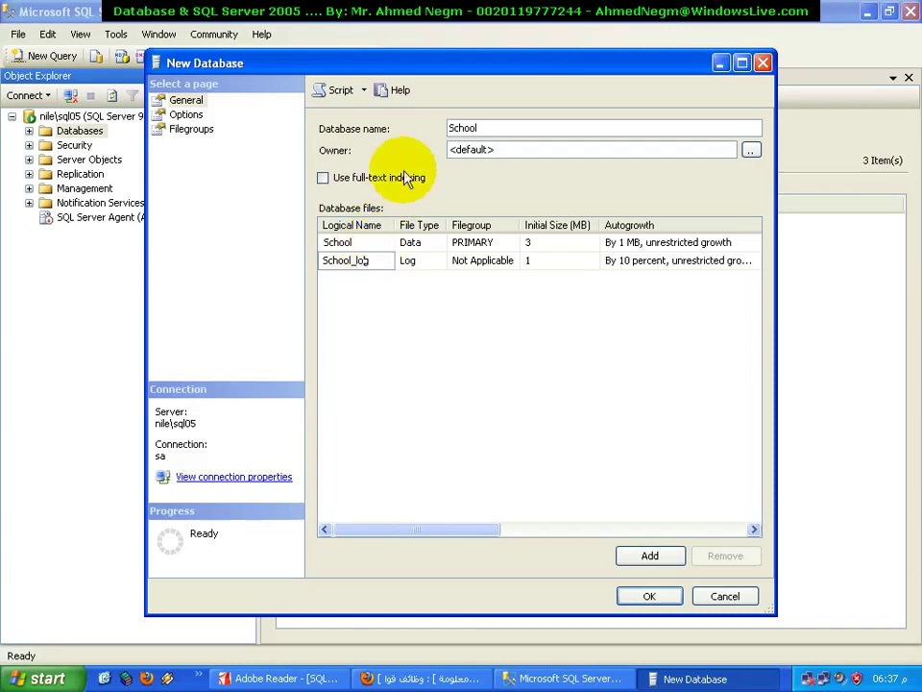
Examine the logical name, file type and filegroup of the School data file
left_click(556, 445)
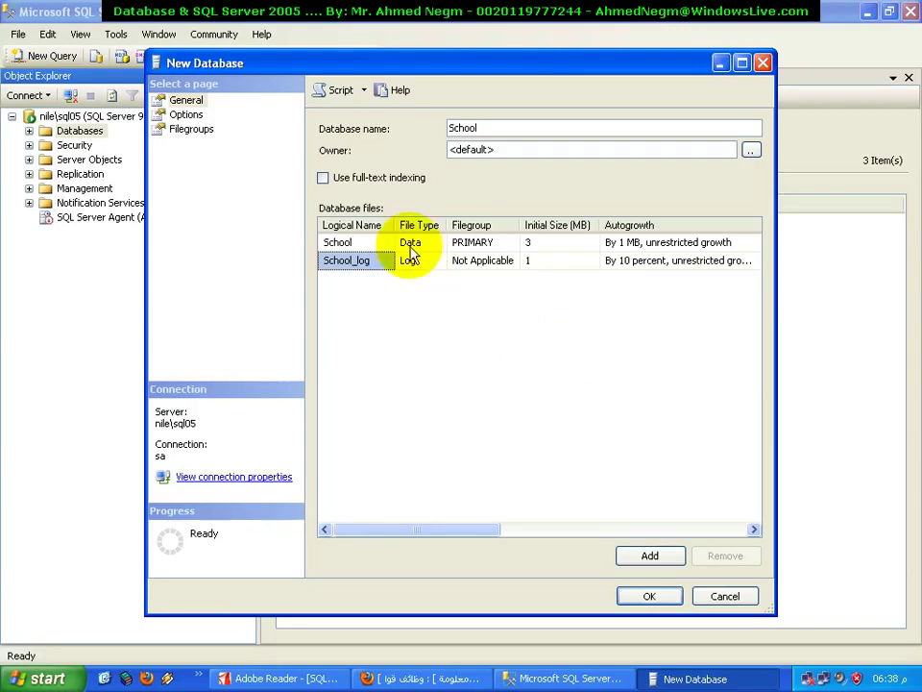
left_click(377, 243)
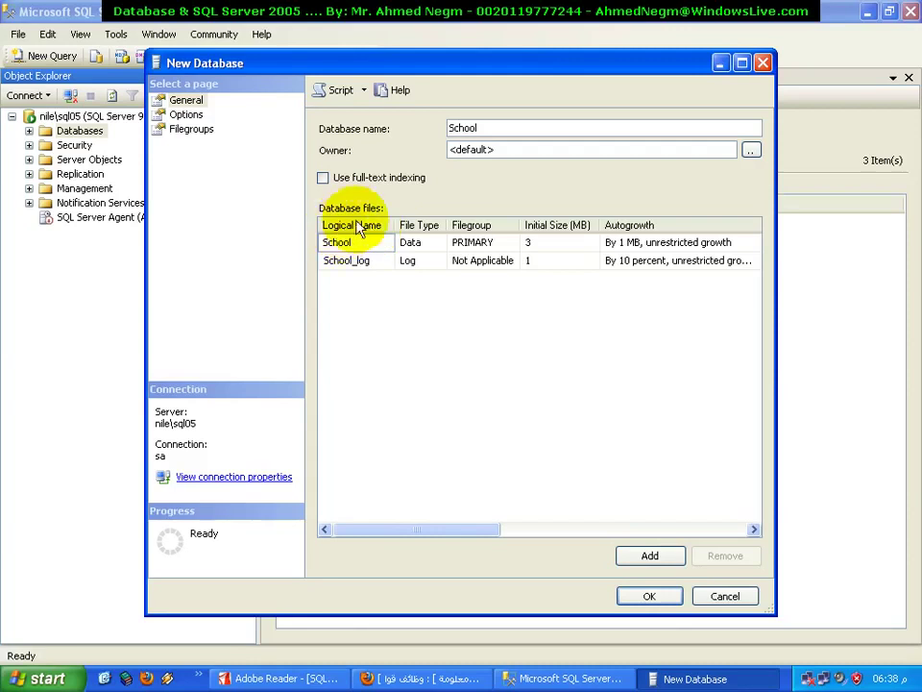
left_click_drag(377, 243, 308, 242)
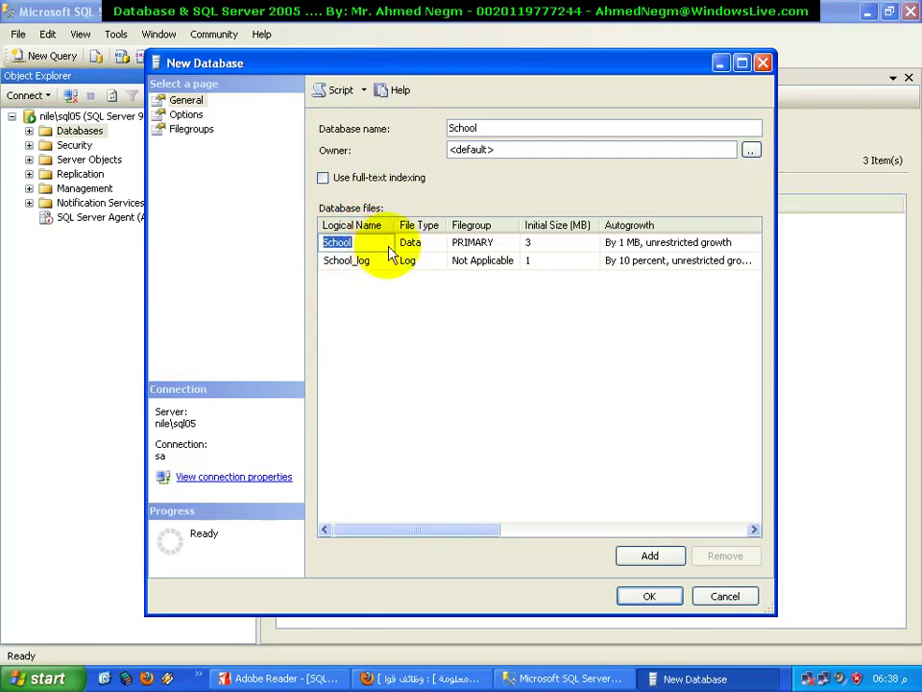
left_click(424, 243)
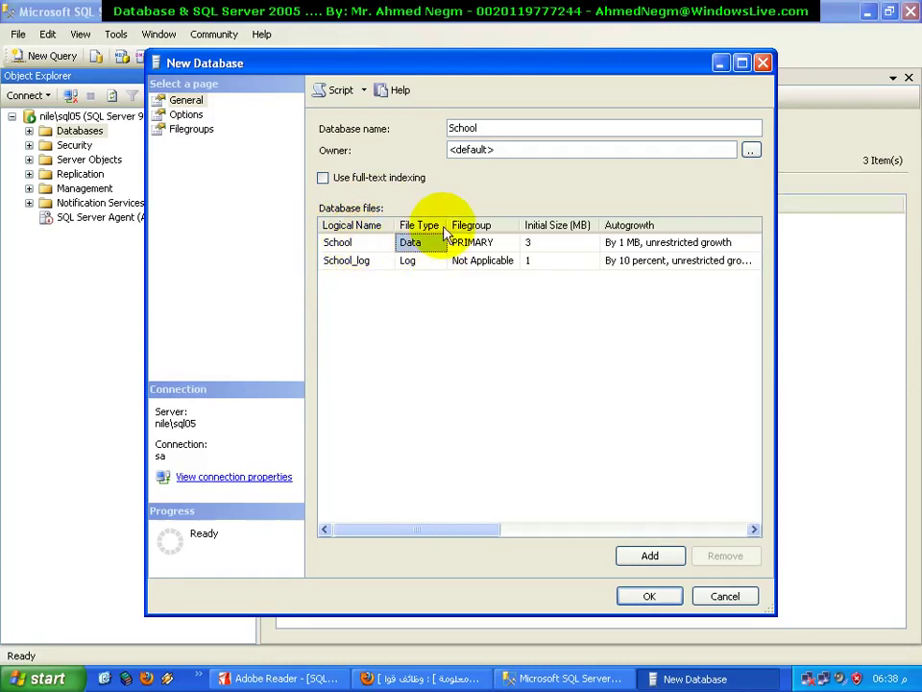
left_click(498, 246)
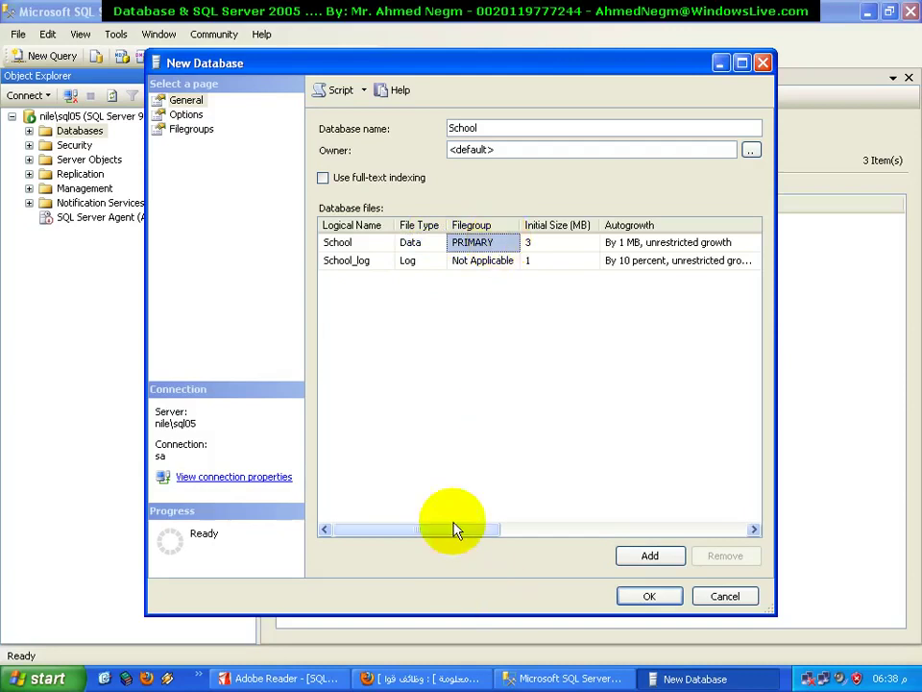
Examine the School data file's initial size, logical name and storage path in the database files list
left_click_drag(456, 527, 494, 531)
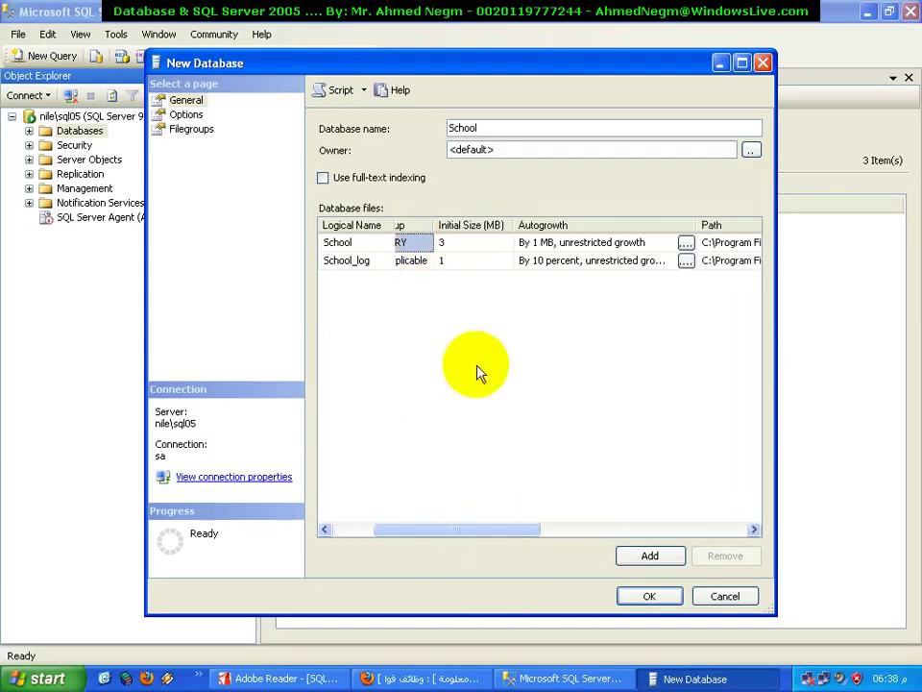
left_click(466, 245)
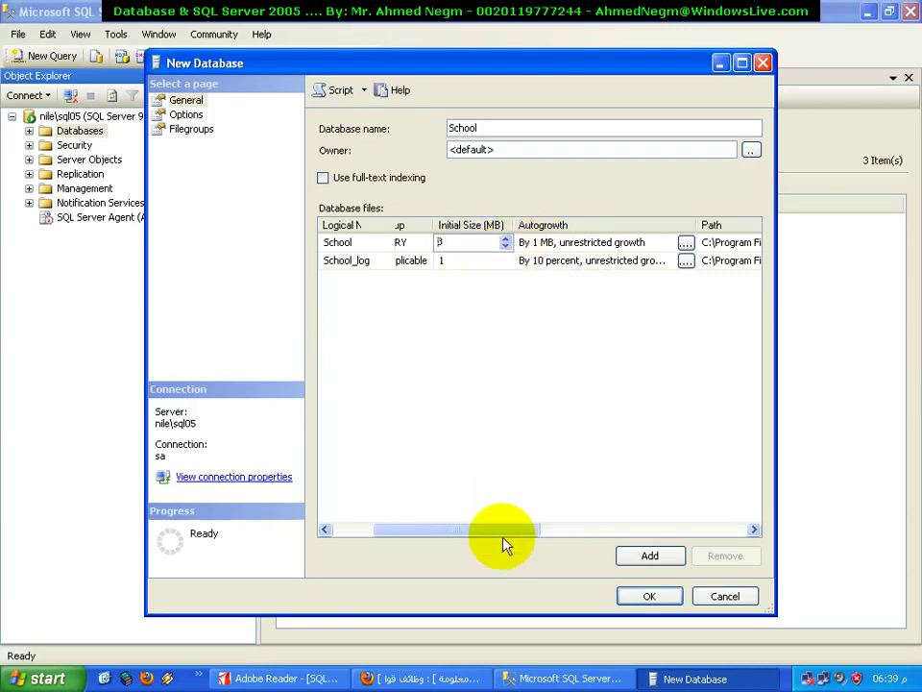
left_click_drag(507, 531, 636, 522)
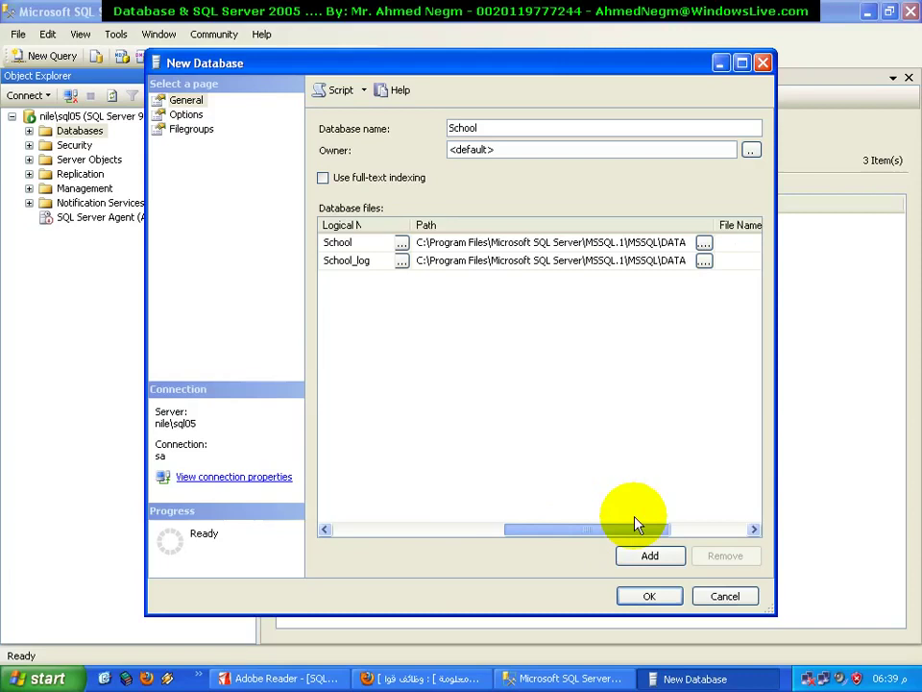
left_click(375, 243)
double_click(350, 247)
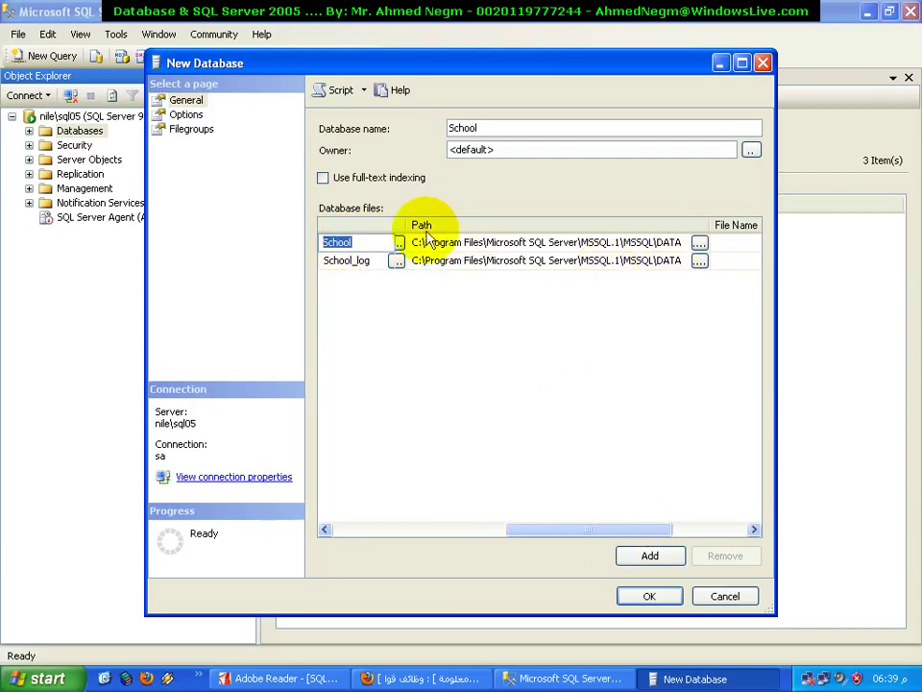
left_click(373, 241)
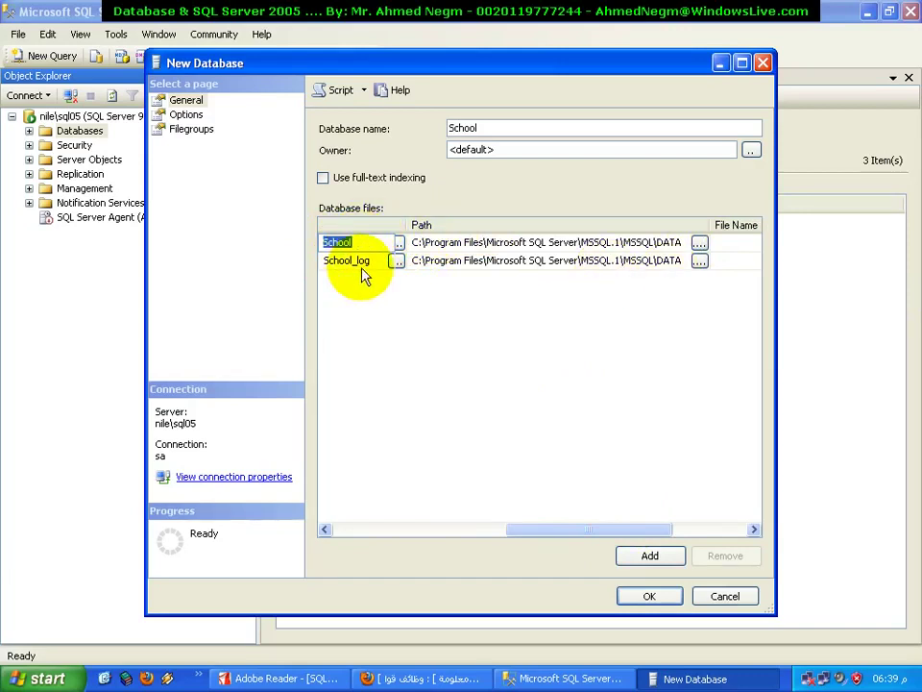
left_click(433, 247)
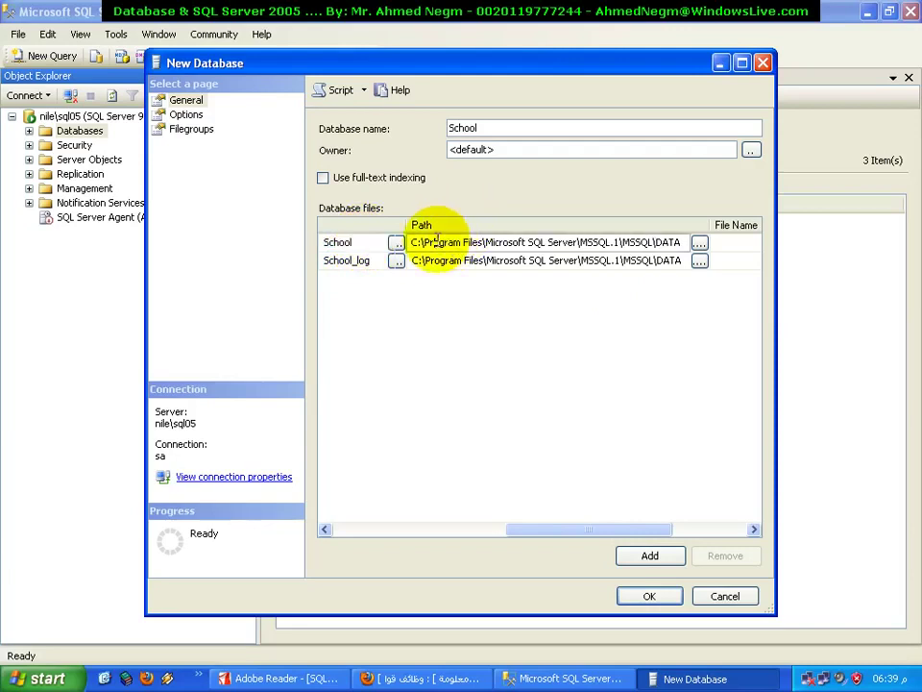
left_click_drag(411, 243, 673, 244)
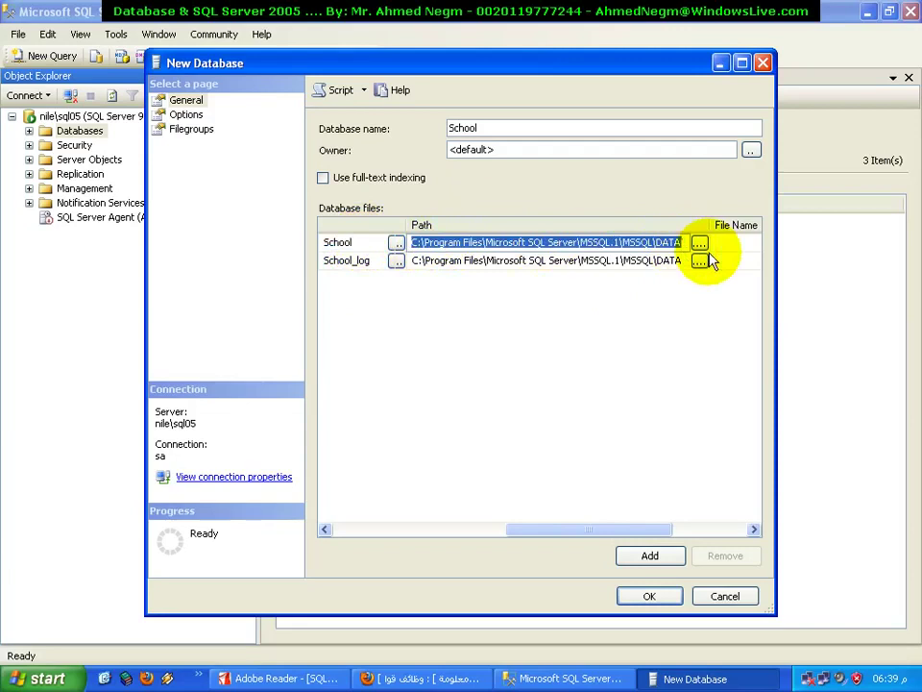
left_click(702, 258)
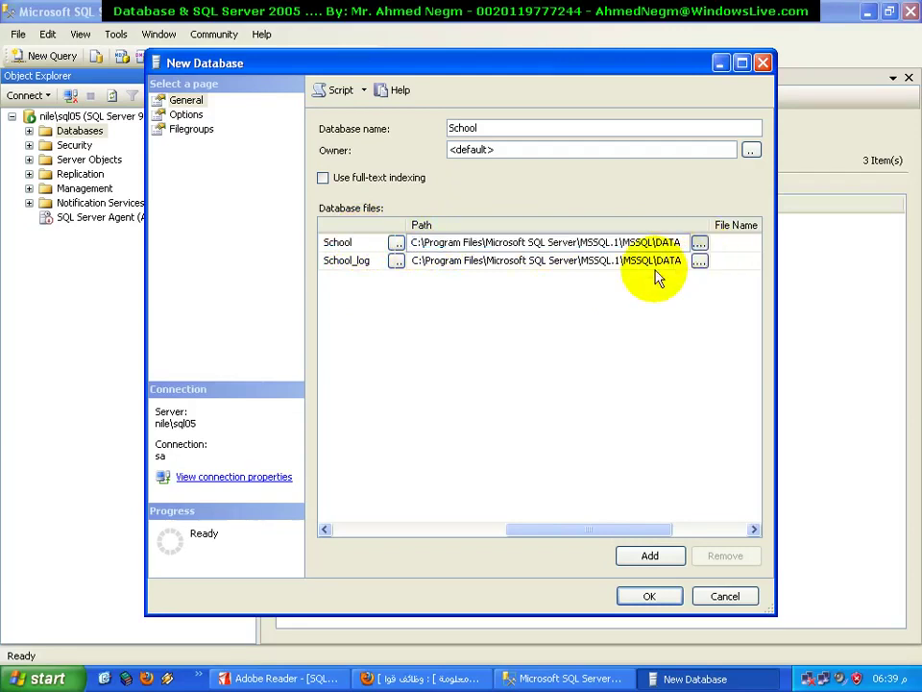
Browse the server's drives and set the School data file's storage folder to C:\
left_click(700, 244)
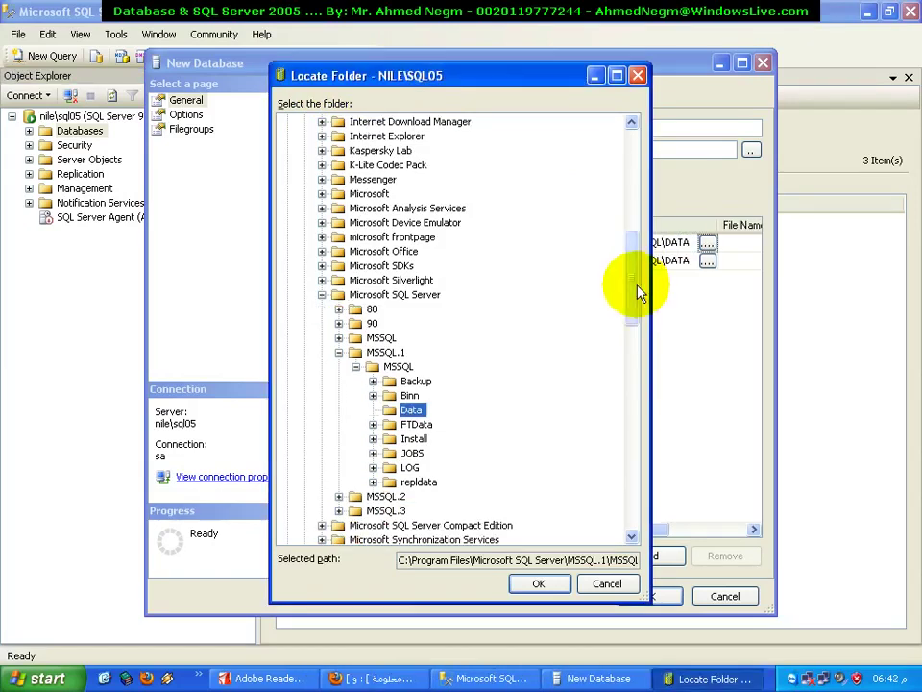
left_click_drag(638, 288, 625, 164)
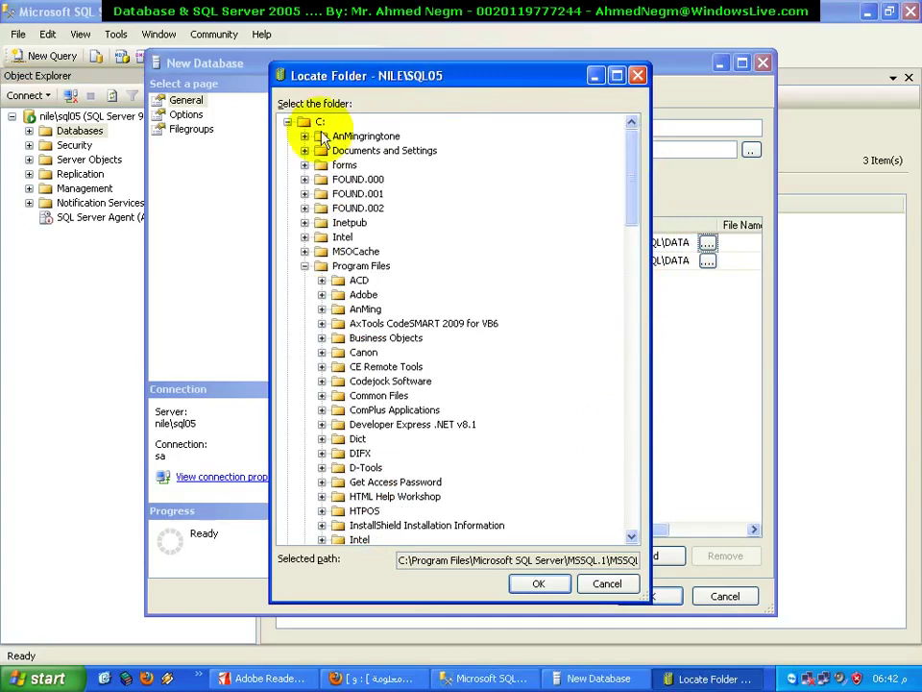
left_click(286, 123)
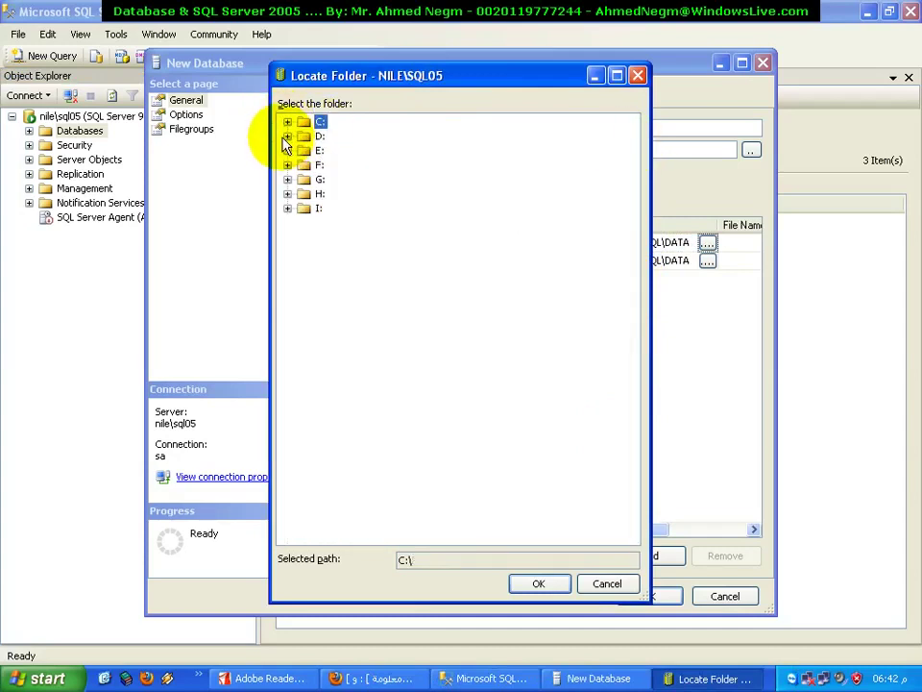
left_click(286, 123)
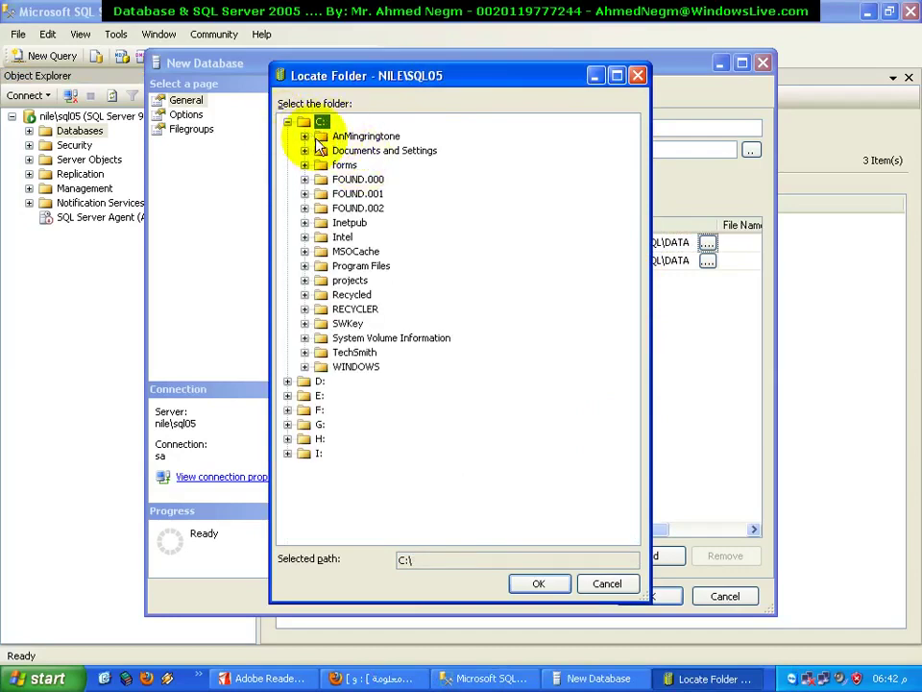
left_click(543, 587)
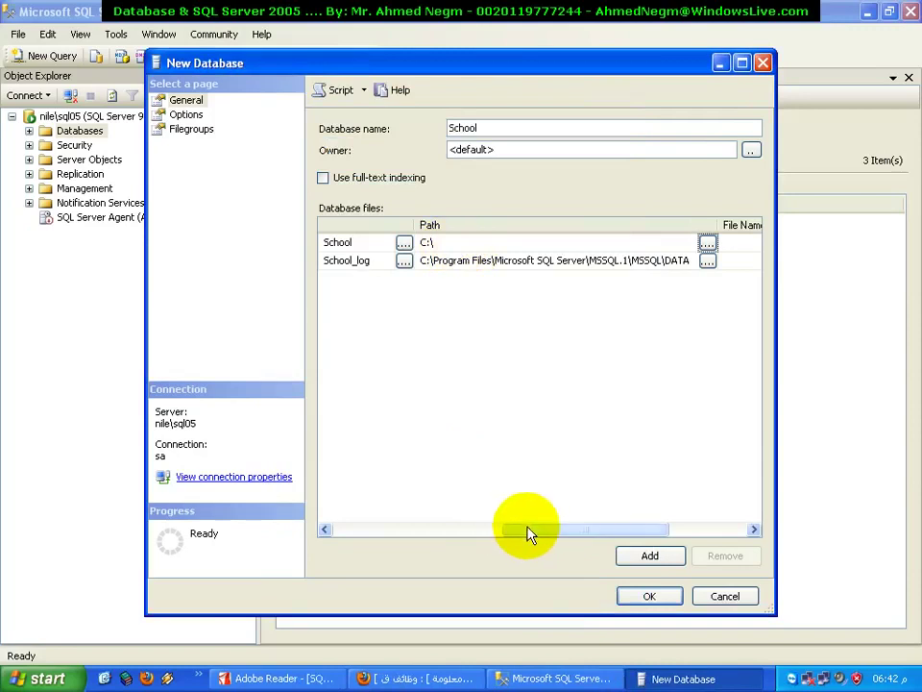
Replace the storage path of the School_log file with C:\
left_click_drag(528, 535, 323, 546)
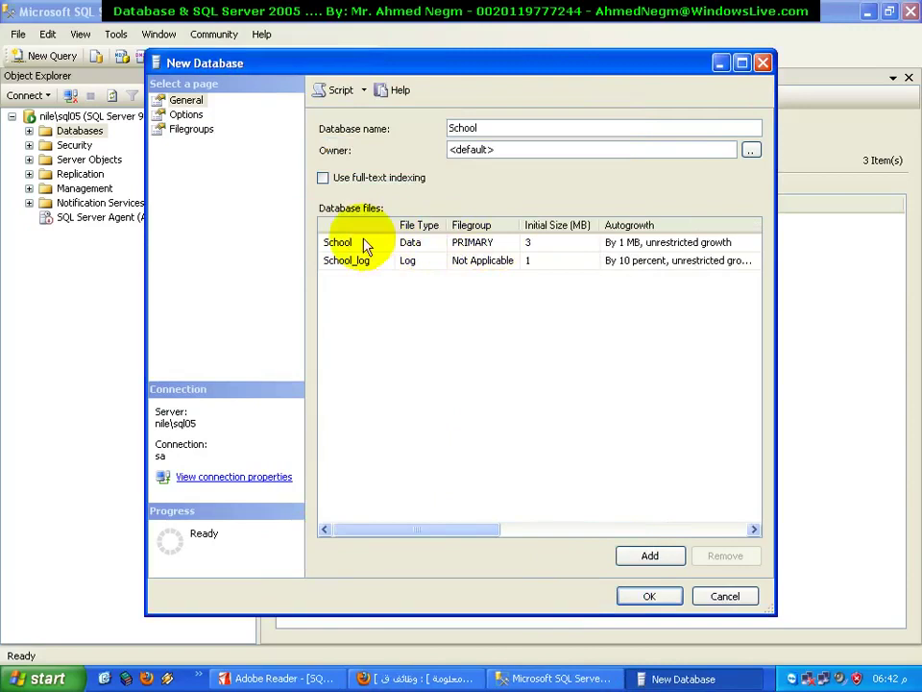
left_click_drag(458, 531, 577, 526)
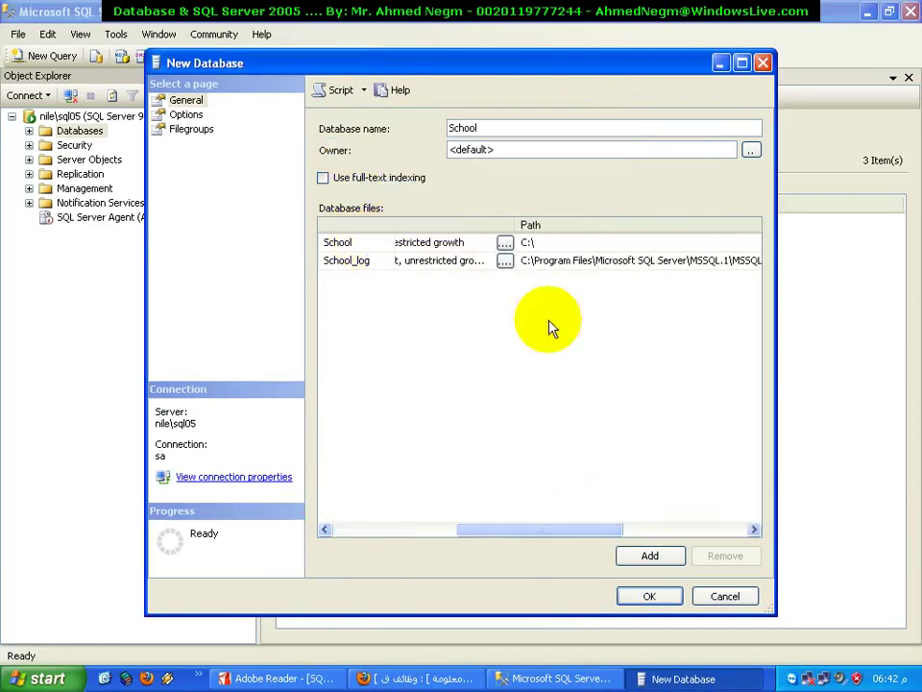
left_click(532, 260)
left_click_drag(519, 261, 762, 266)
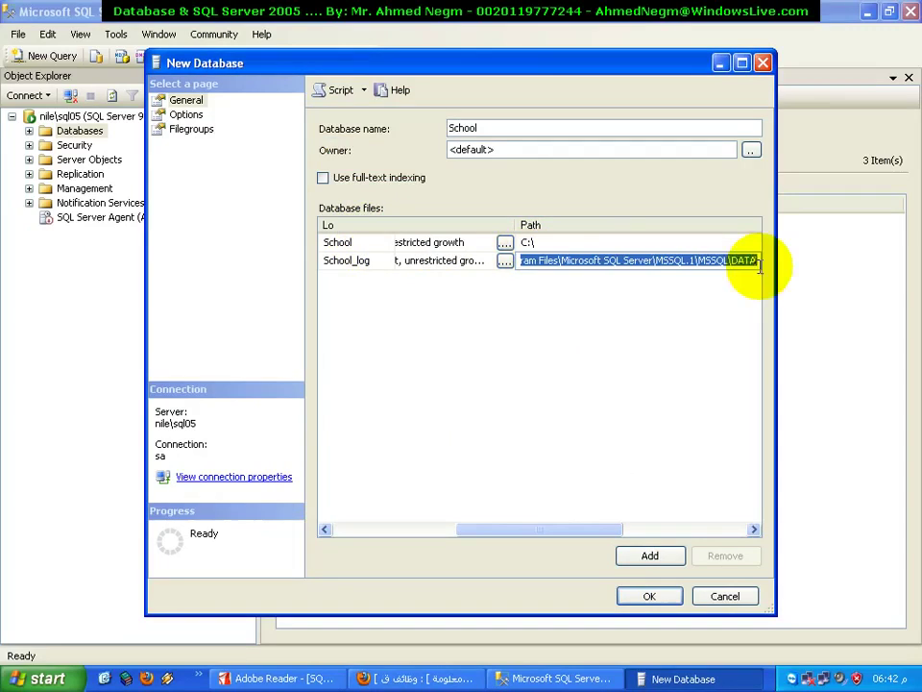
key("Delete")
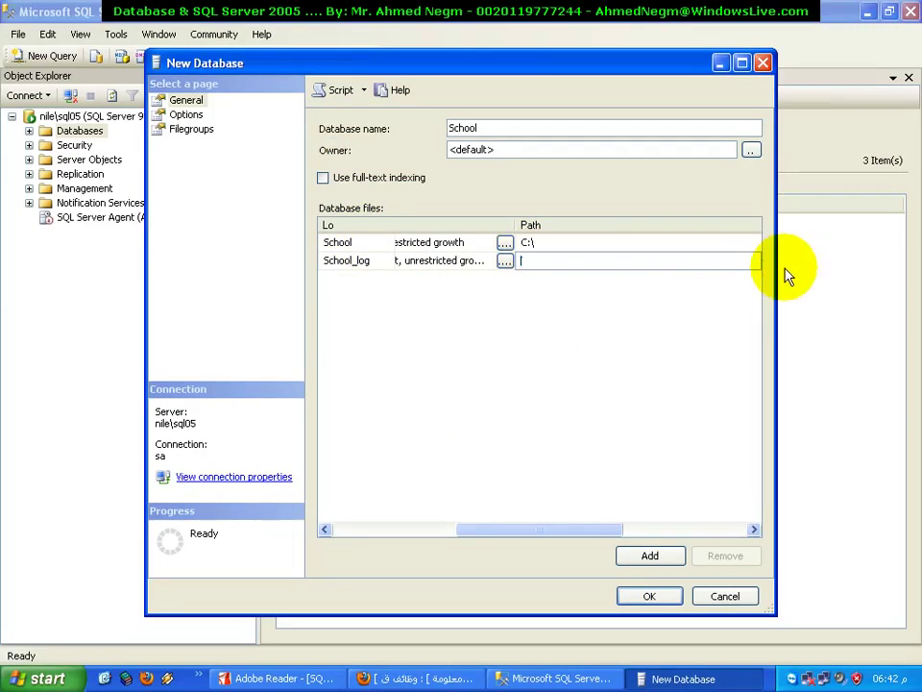
type("C:\\")
Review the logical names, log file's initial size and paths of the School files, and create the database
left_click_drag(577, 541, 319, 527)
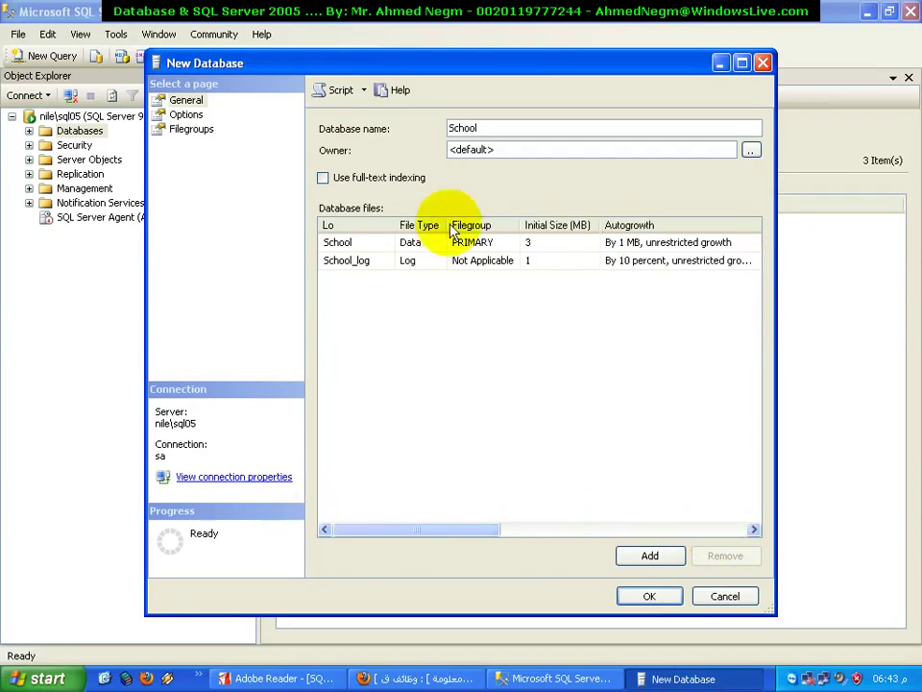
left_click(405, 261)
left_click(359, 260)
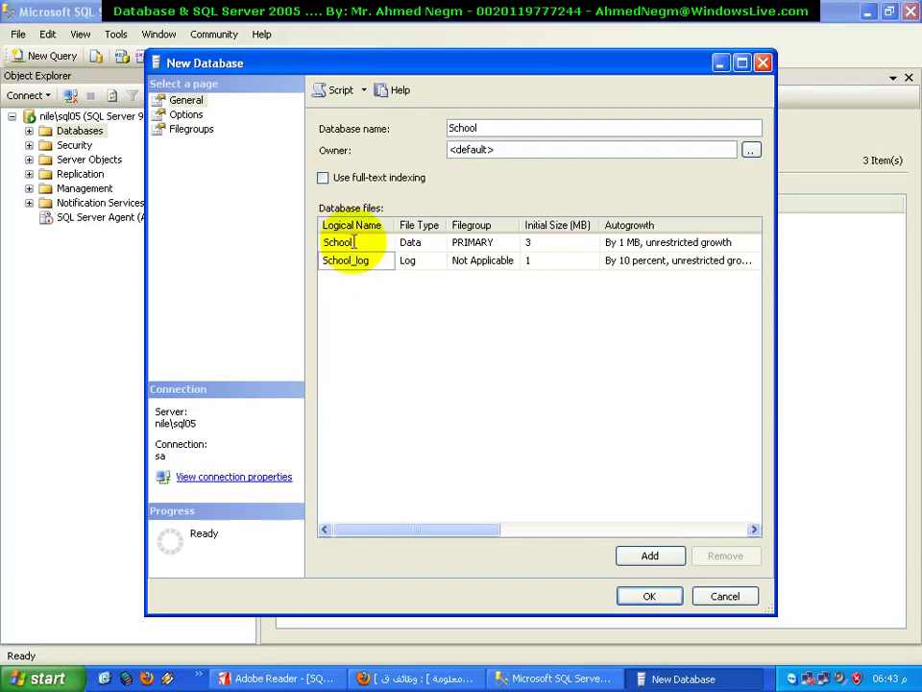
left_click(354, 242)
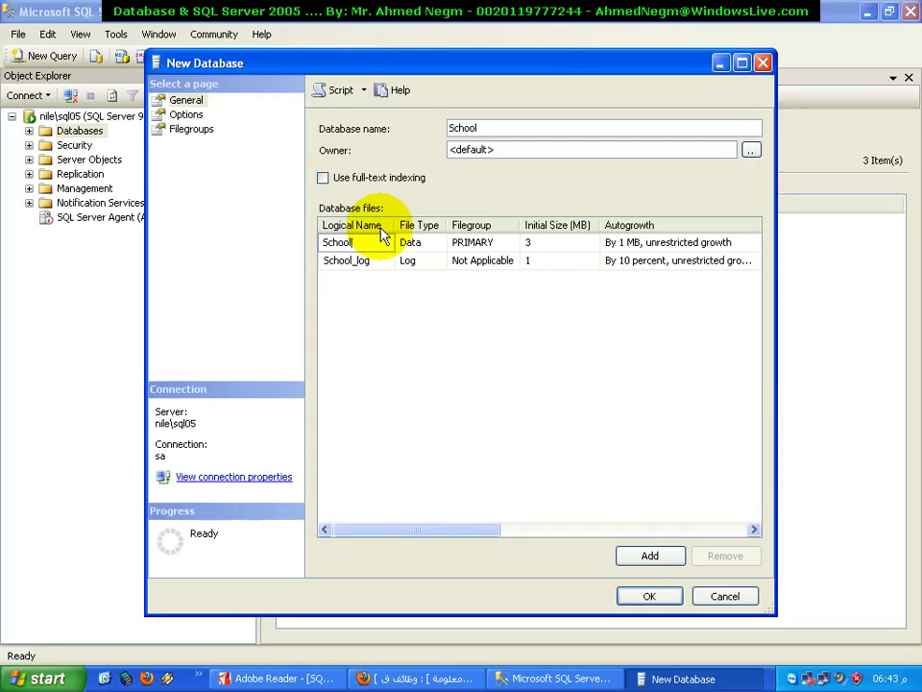
mouse_move(456, 531)
left_mouse_down()
mouse_move(524, 529)
mouse_move(403, 530)
mouse_move(475, 529)
left_mouse_up()
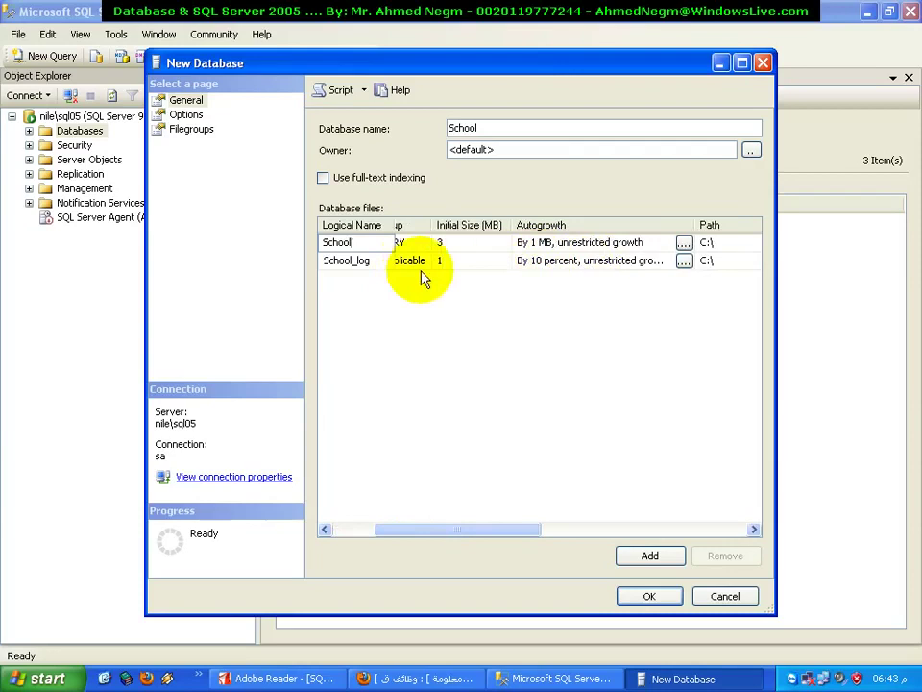
left_click(504, 268)
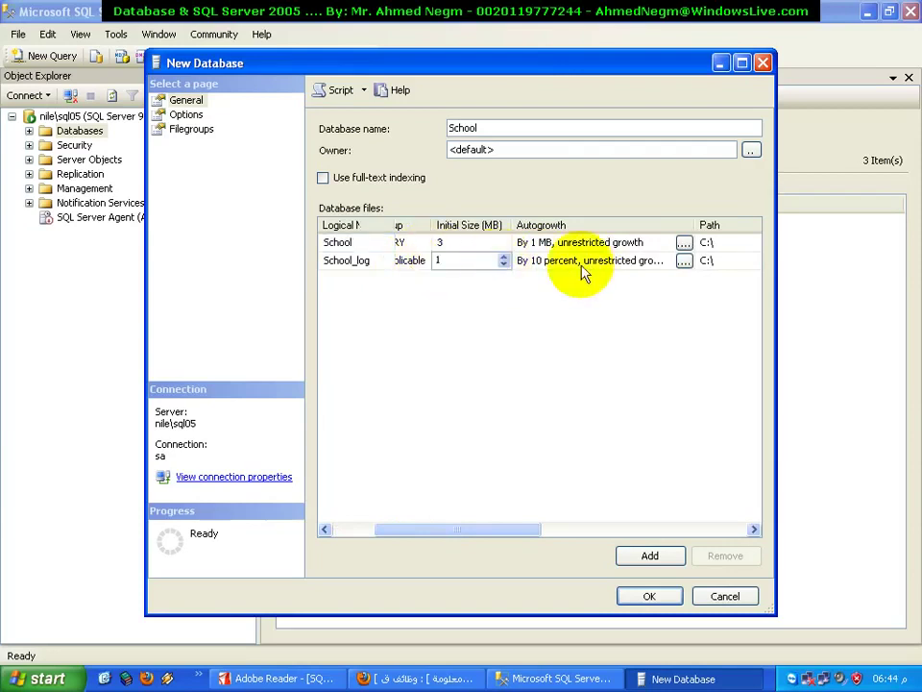
left_click_drag(538, 534, 668, 531)
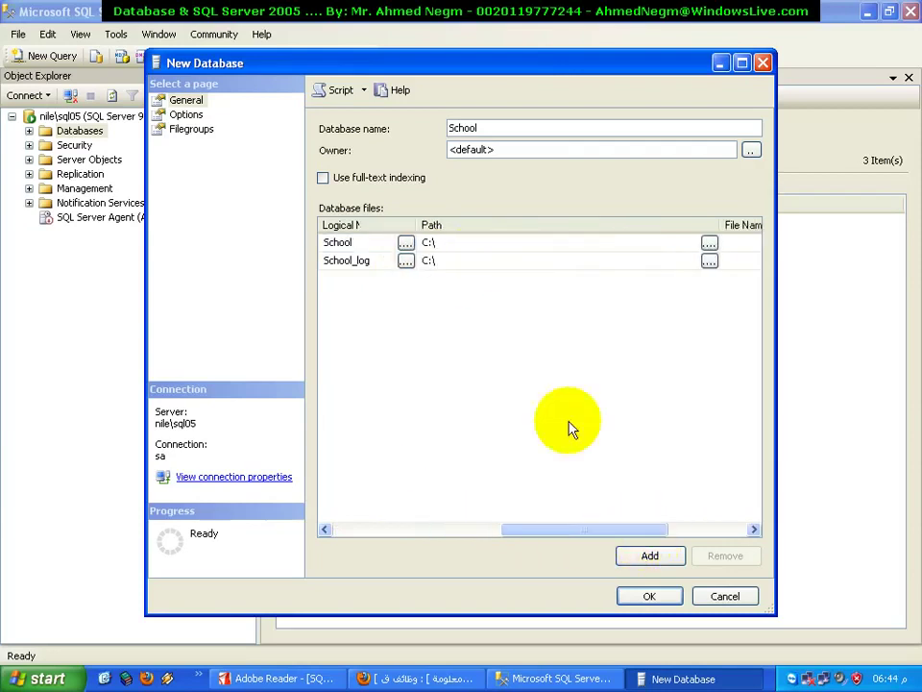
left_click(470, 261)
left_click_drag(469, 261, 346, 268)
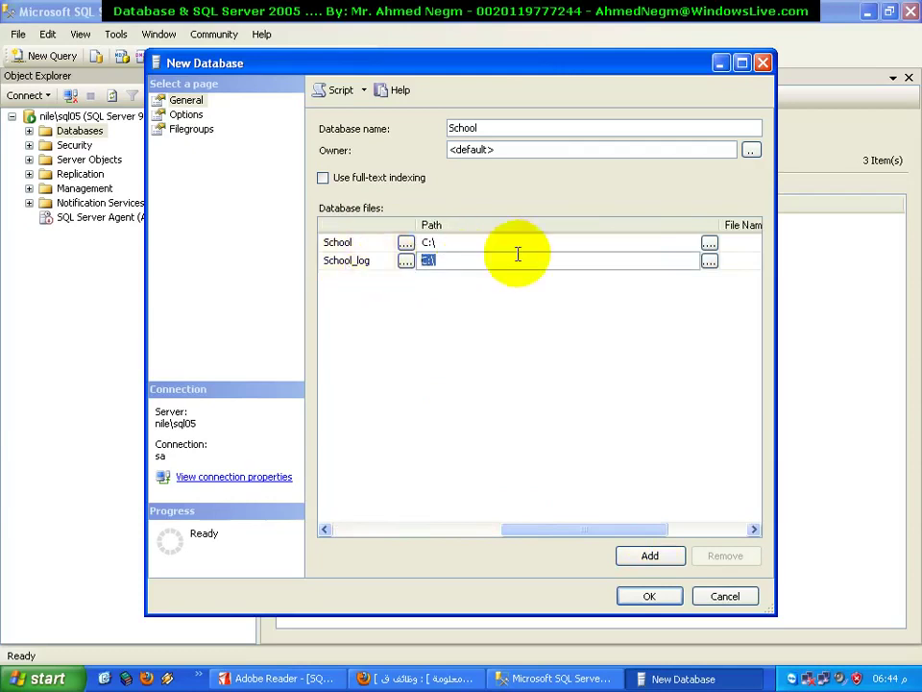
left_click(649, 603)
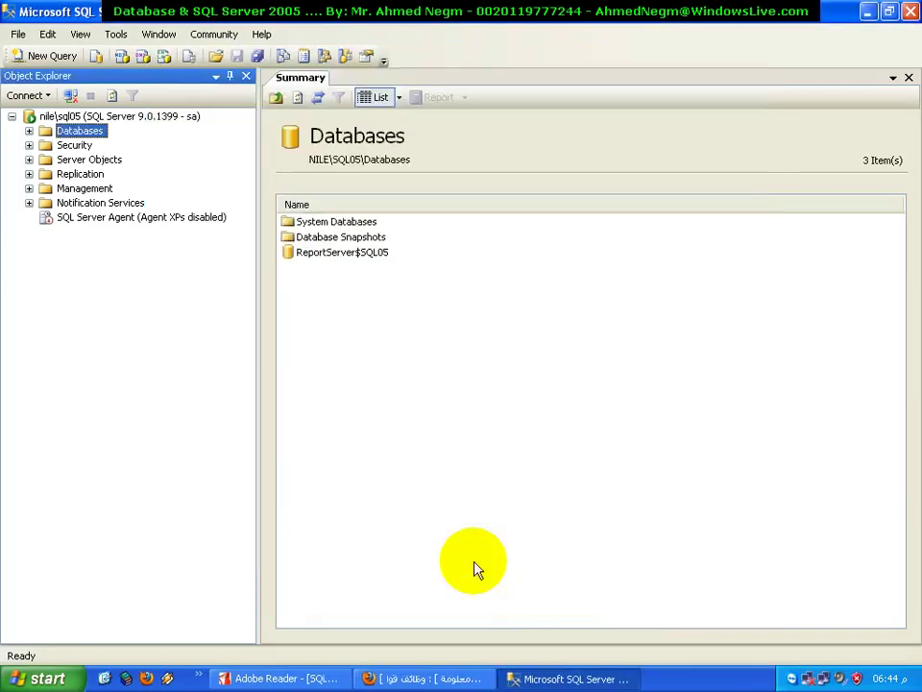
Expand the School database under nile\sql05's databases and examine its Synonyms and Tables folders
left_click(29, 132)
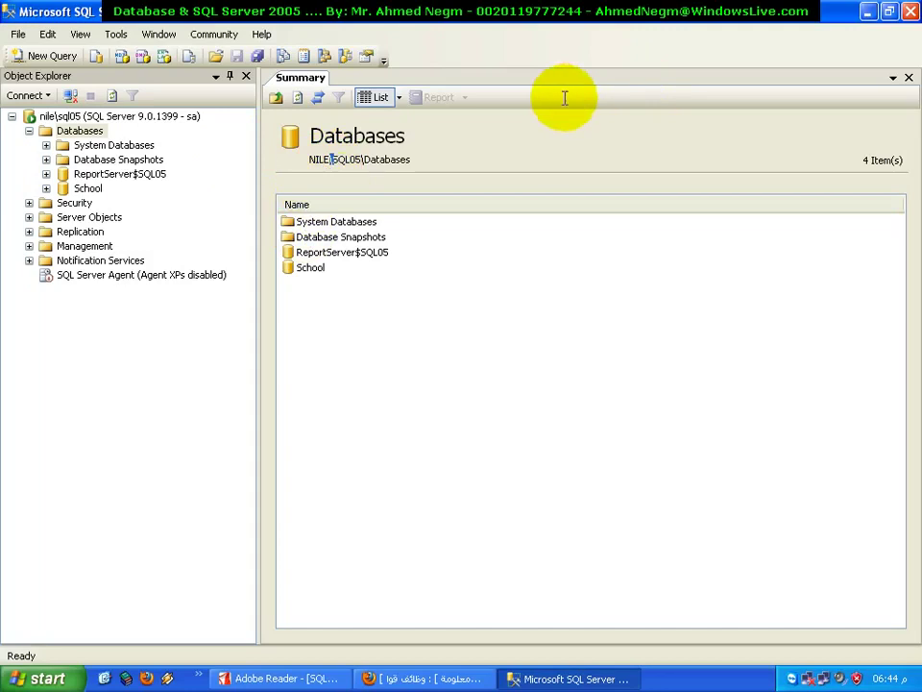
left_click(46, 189)
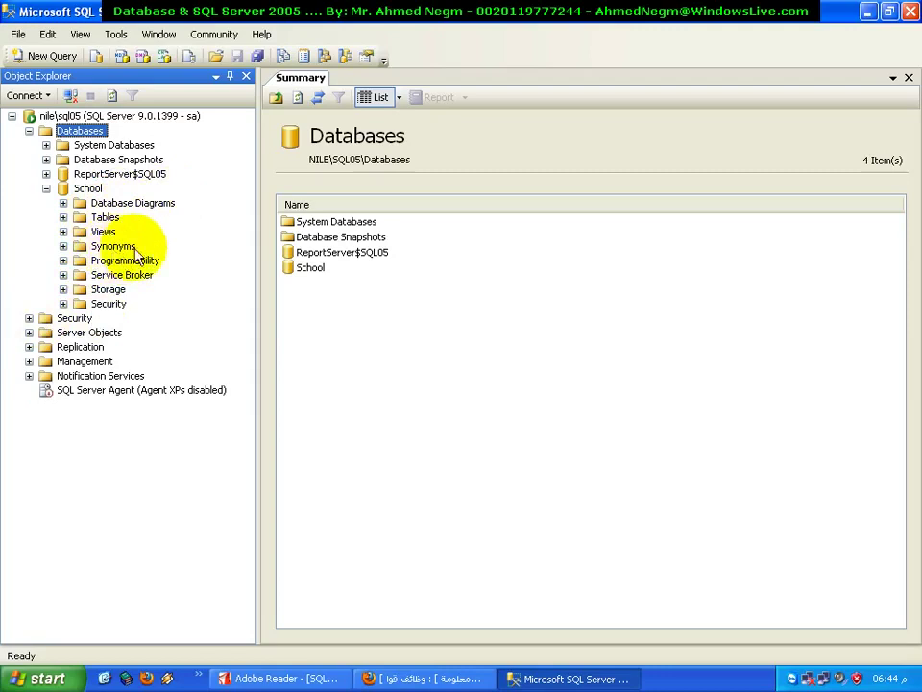
left_click(126, 246)
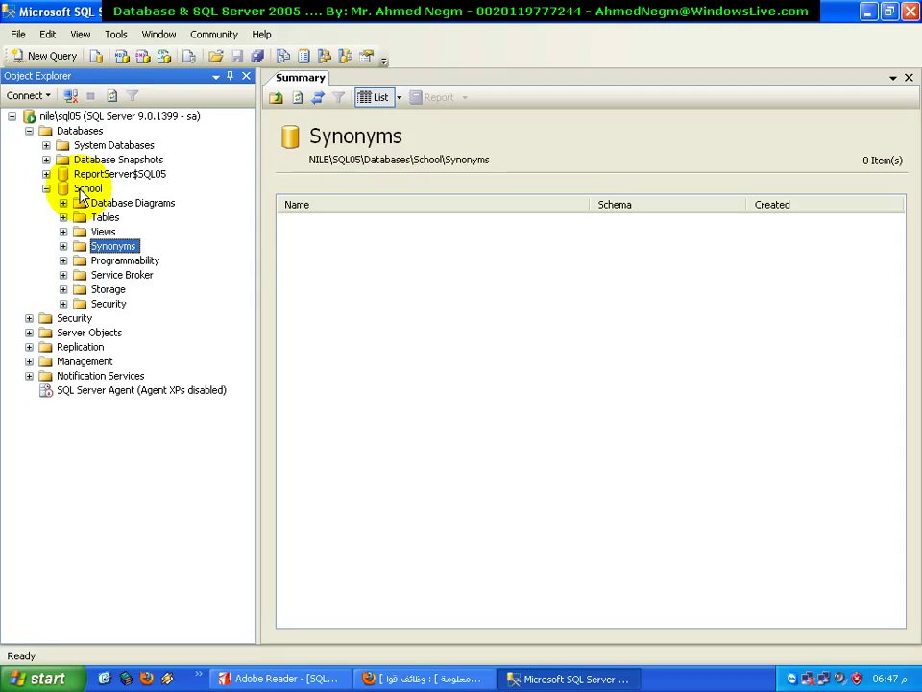
left_click(106, 218)
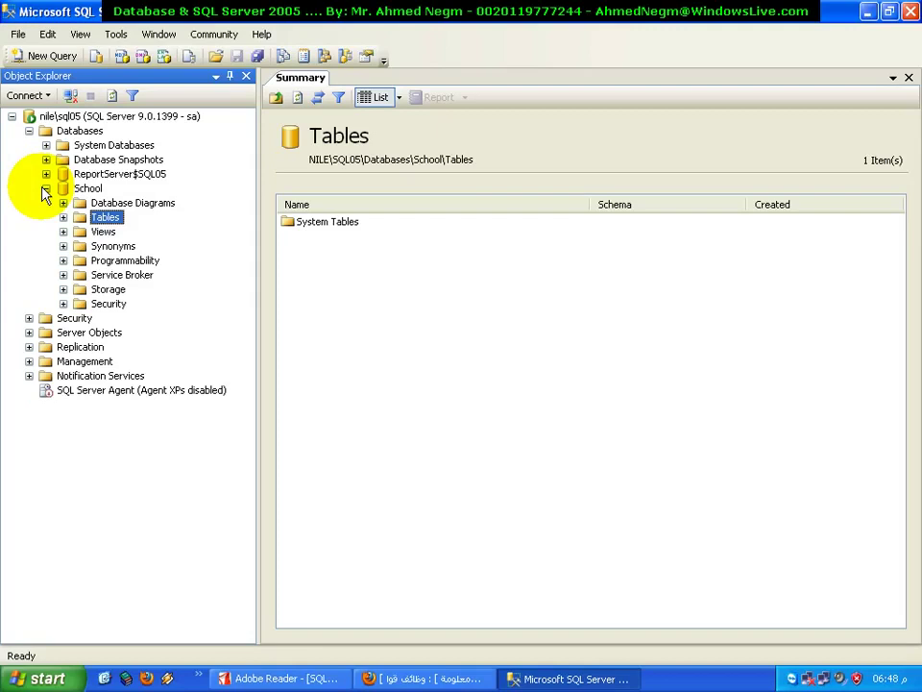
Switch to the SQL document in Adobe Reader and go to the Retrieving Data section on the SELECT command
left_click(226, 677)
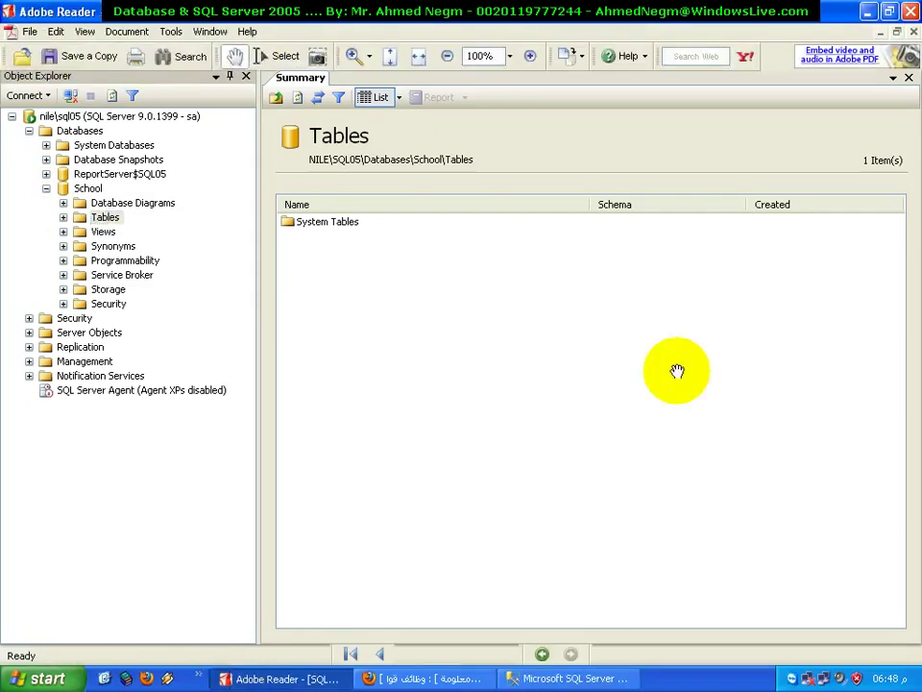
scroll(676, 365, "down", 15)
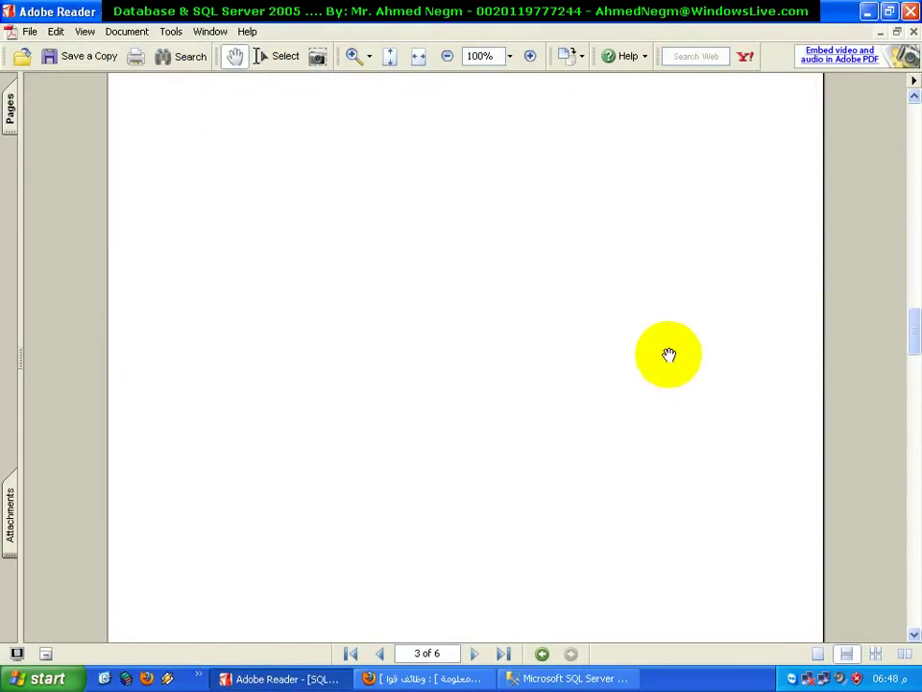
scroll(670, 354, "down", 10)
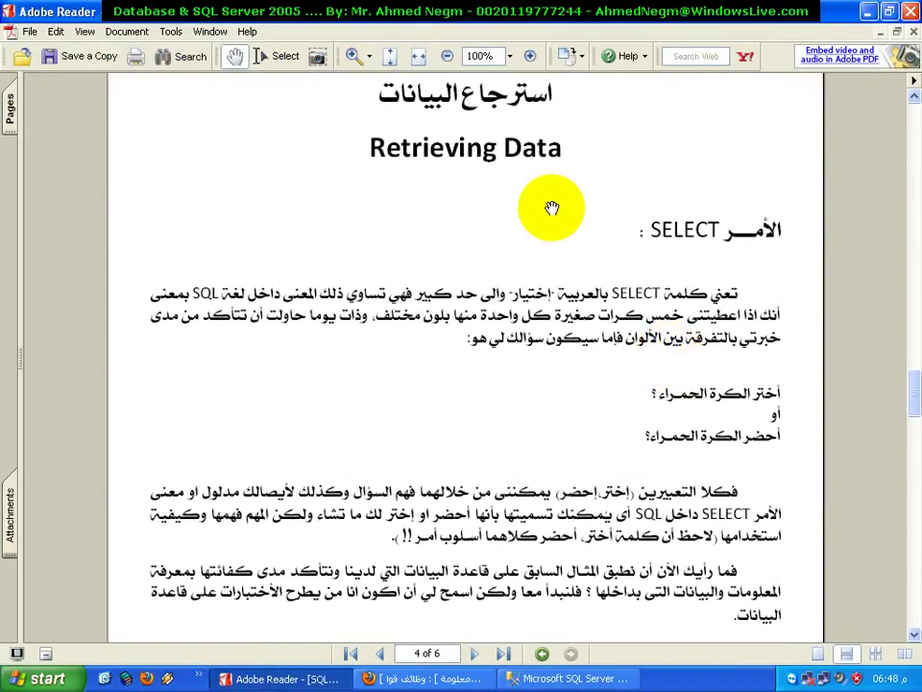
Switch to the Firefox forum thread on SQL Server system databases, skim its descriptions and highlight the Master heading
left_click(428, 678)
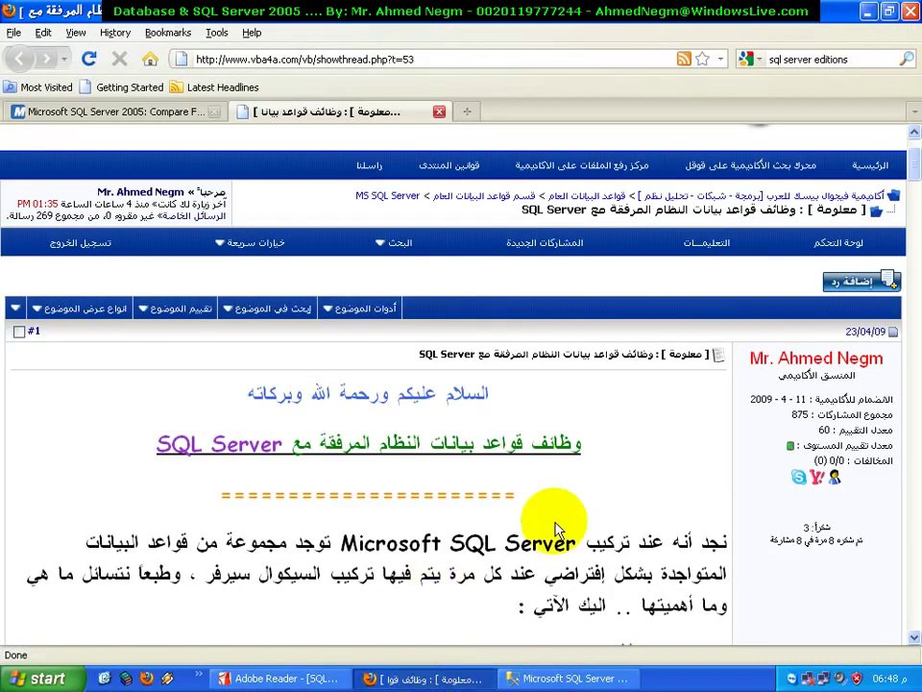
scroll(663, 415, "down", 3)
scroll(658, 399, "down", 10)
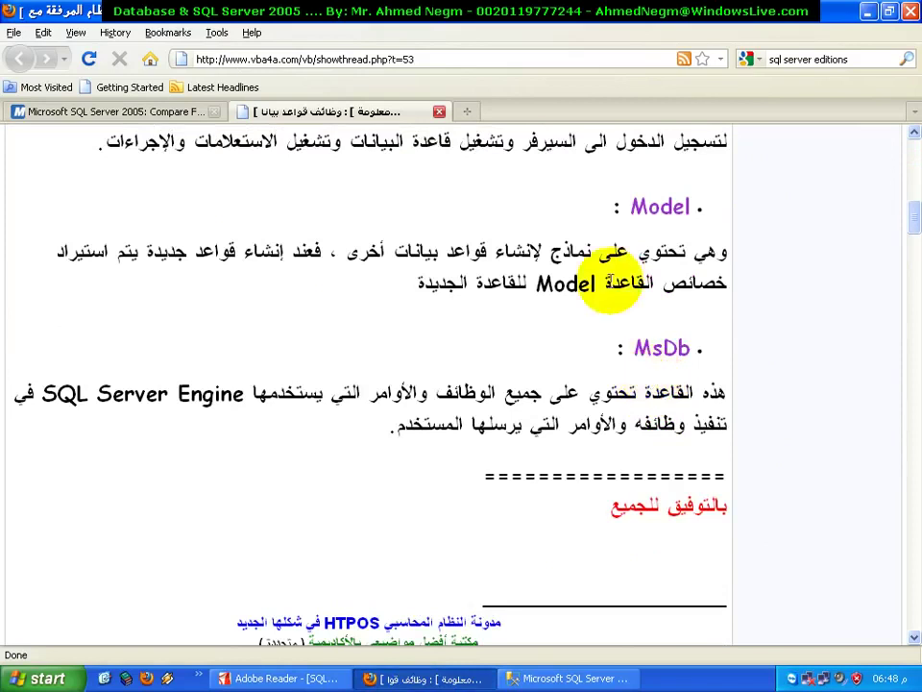
scroll(603, 288, "up", 5)
scroll(606, 288, "up", 4)
double_click(648, 360)
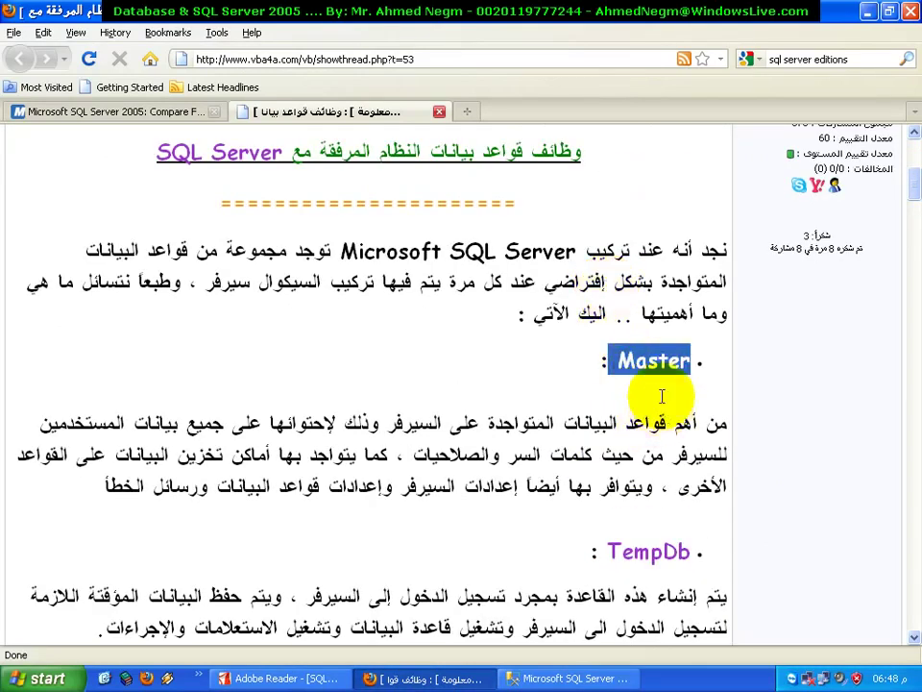
Examine the forum thread's descriptions of the Master, TempDb, Model and MsDb system databases, including its introduction
scroll(663, 394, "down", 5)
left_click(657, 311)
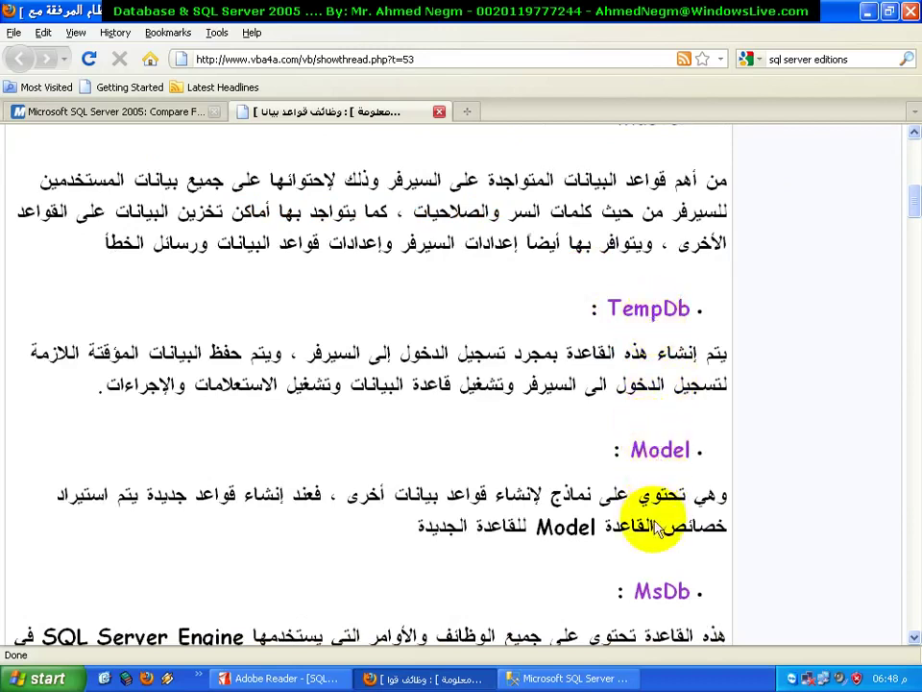
scroll(649, 528, "down", 5)
scroll(669, 426, "up", 2)
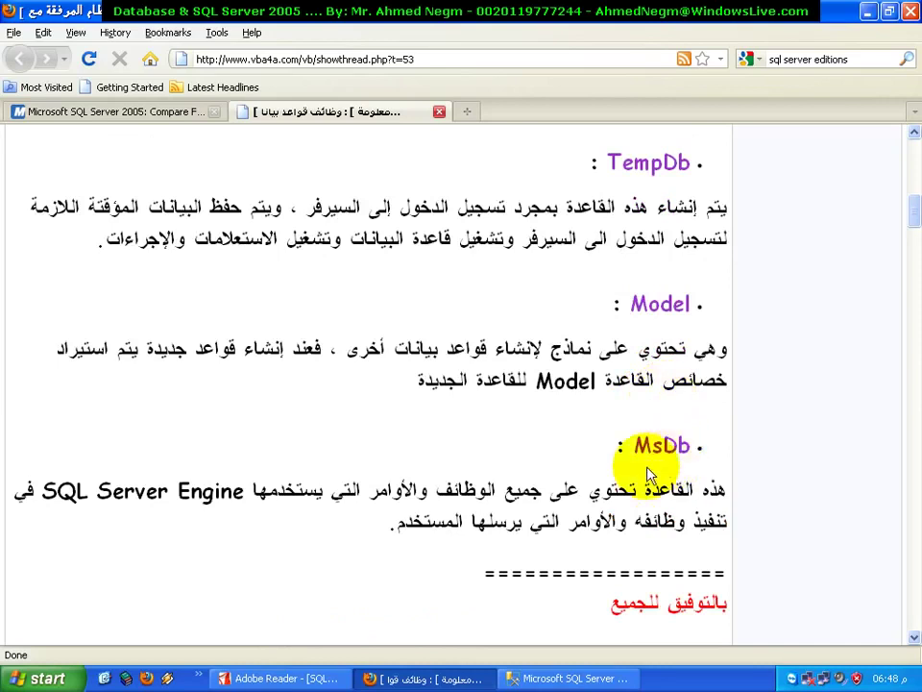
scroll(624, 478, "up", 4)
scroll(583, 486, "up", 2)
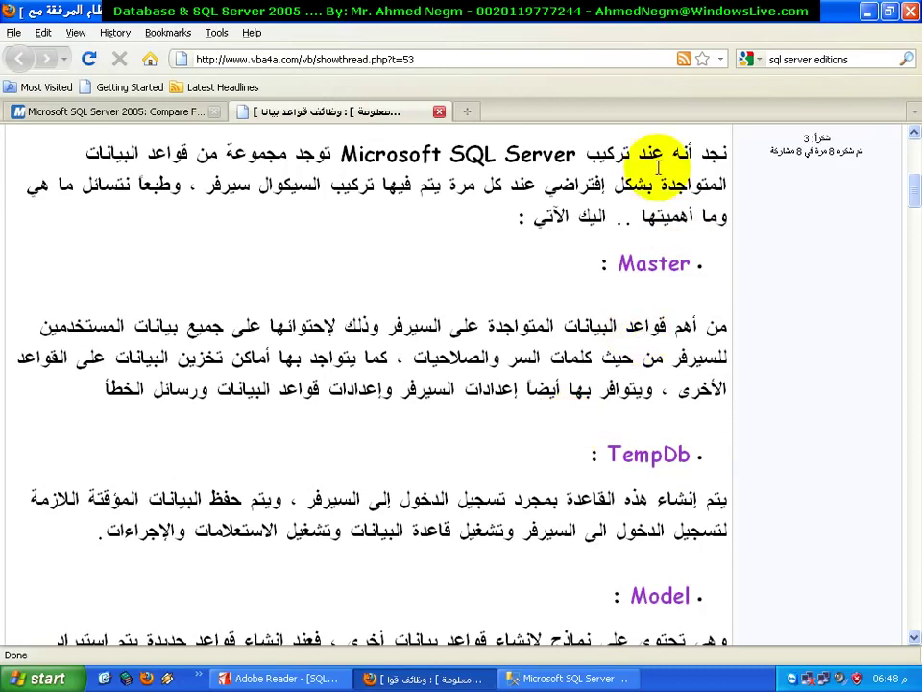
scroll(662, 233, "up", 5)
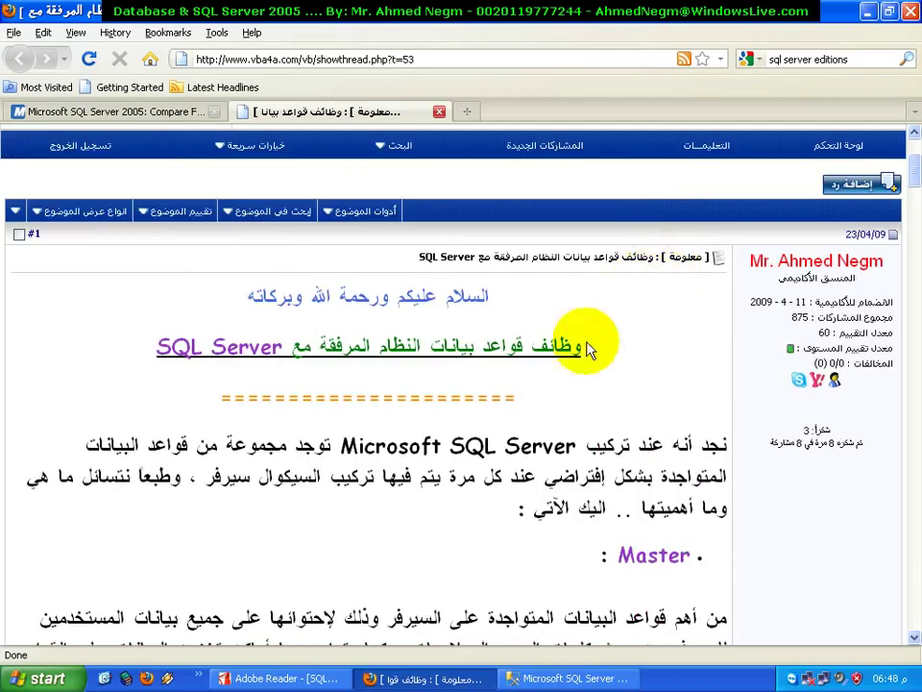
scroll(567, 384, "down", 2)
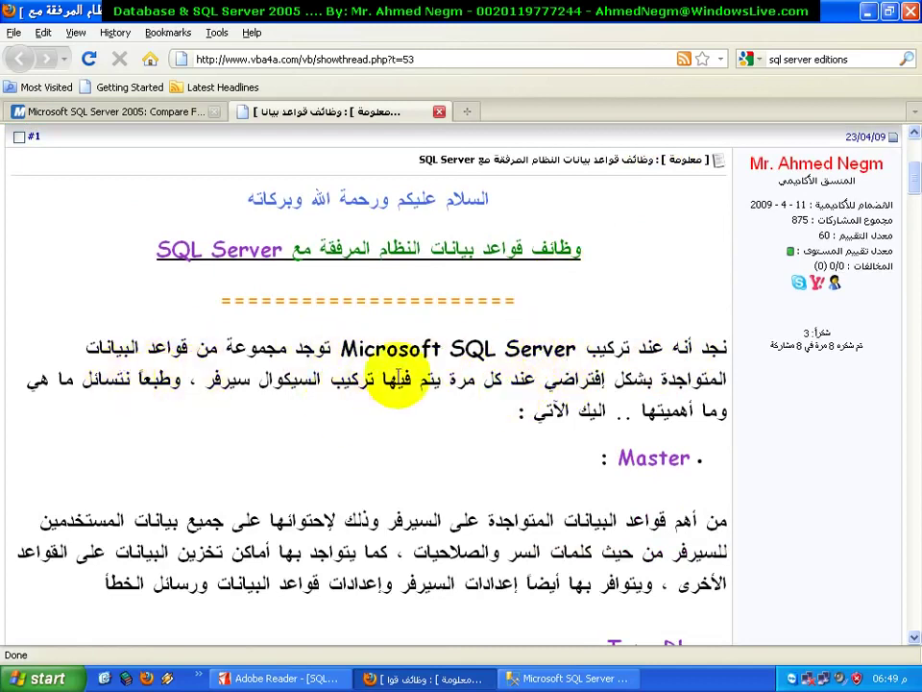
scroll(402, 384, "down", 5)
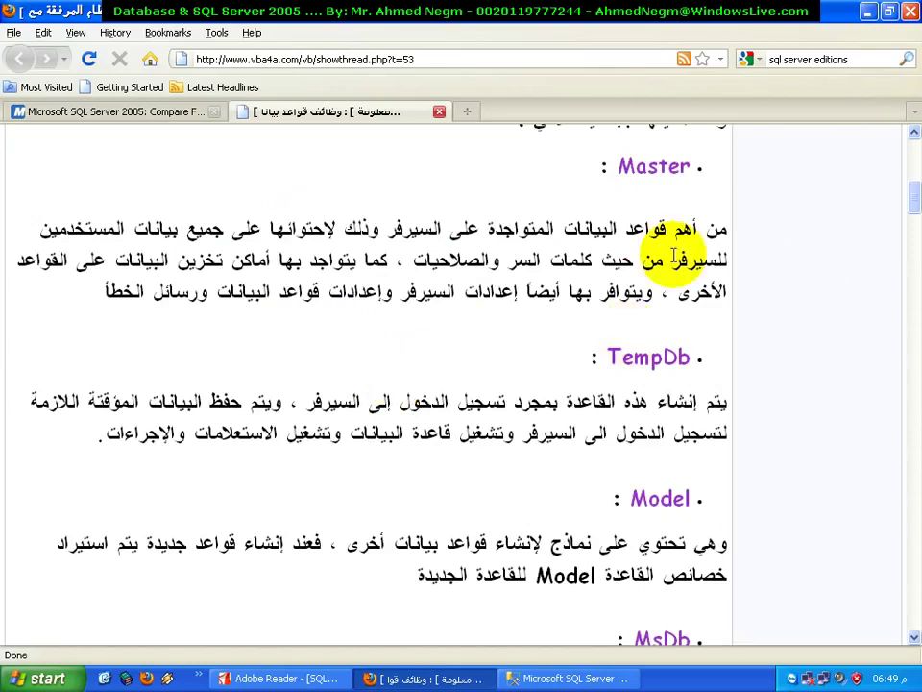
Switch to SQL Server Management Studio, and start another program from Windows
left_click(544, 673)
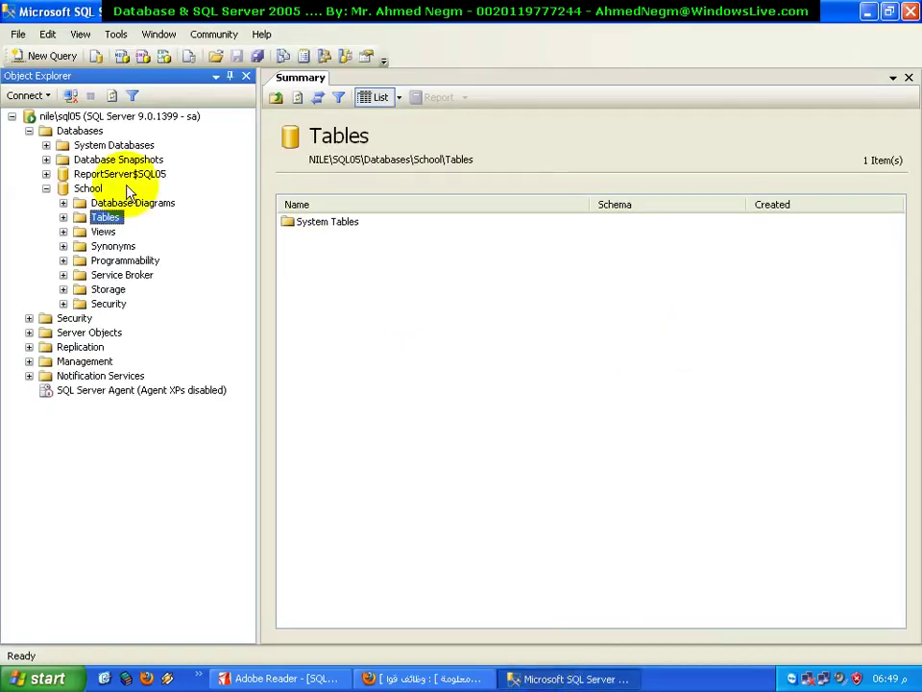
left_click(34, 672)
left_click(116, 318)
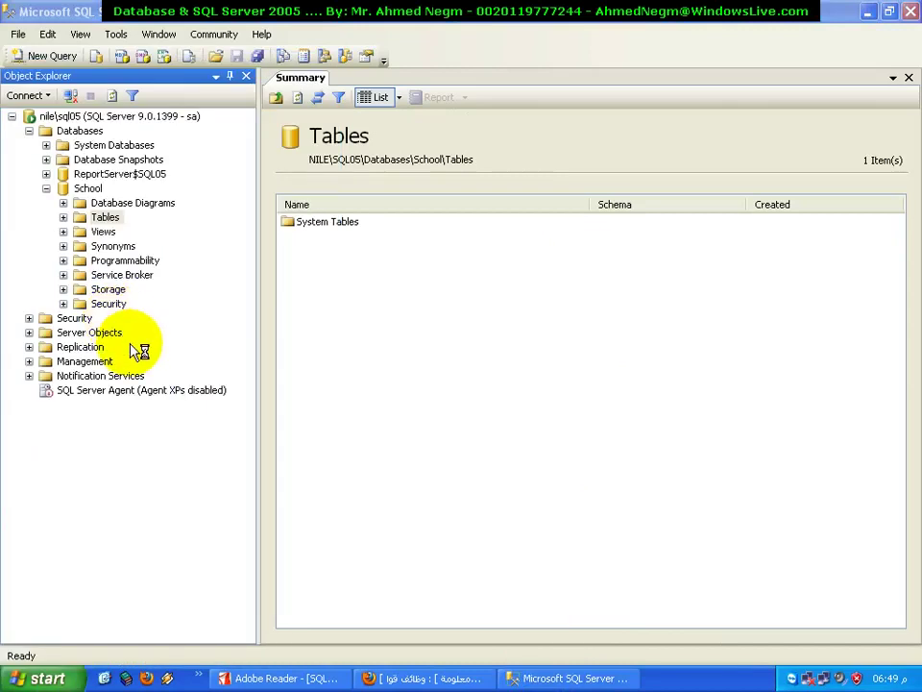